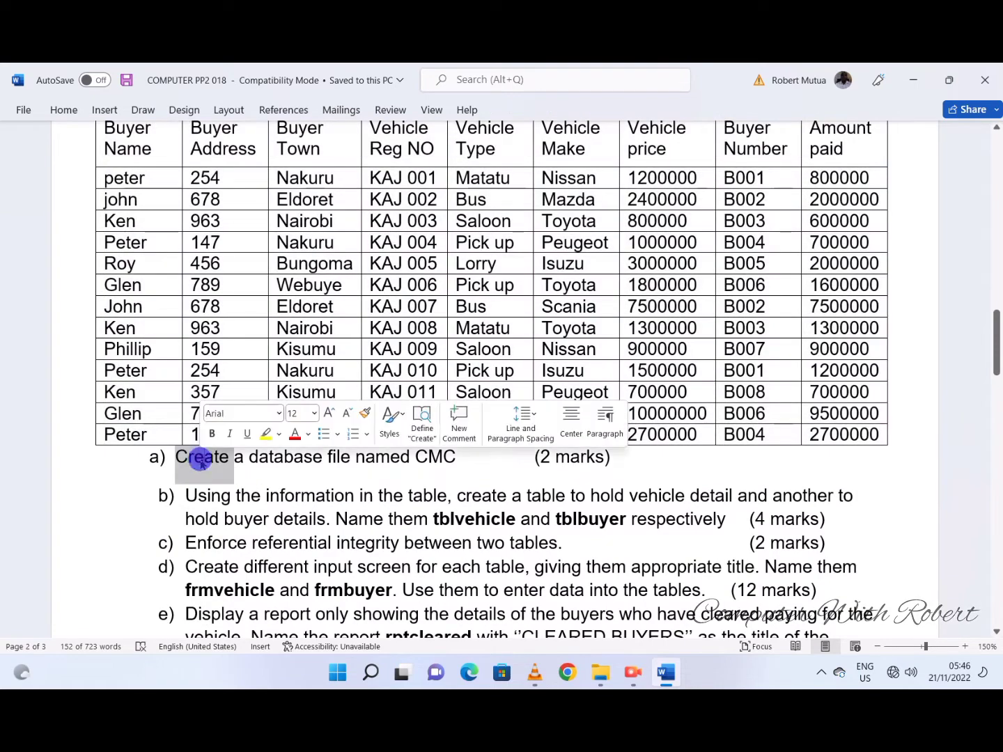
- Create a Microsoft Access database file in the PRACTICALS folder, naming it CMC as given in task a of the Word document
triple_click(200, 458)
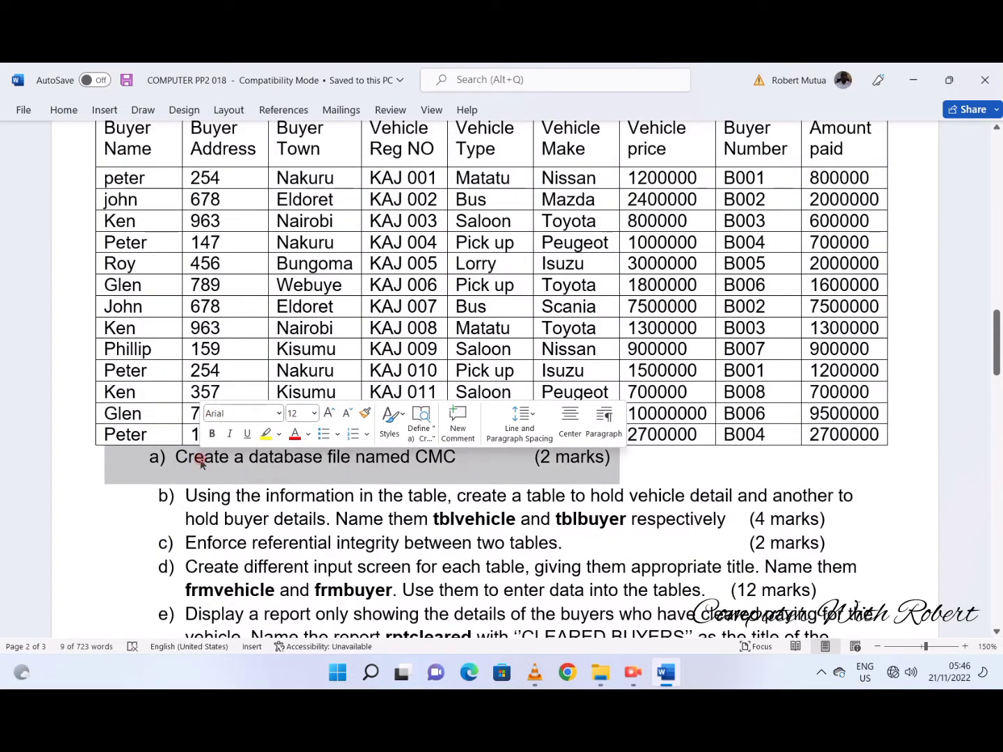
double_click(428, 456)
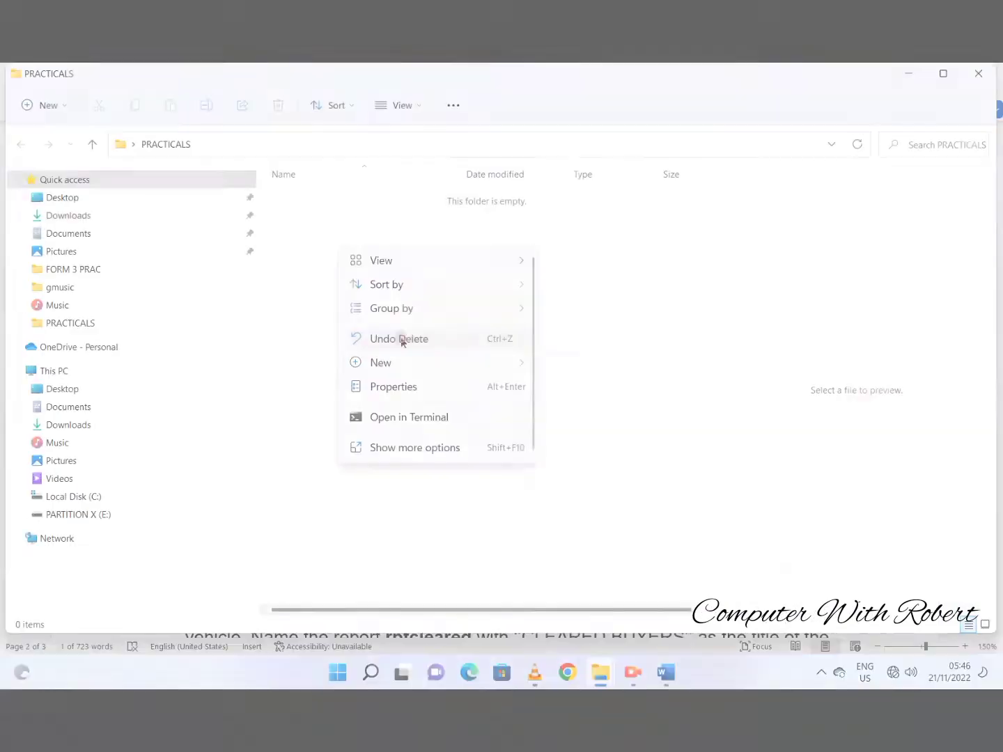
mouse_move(380, 361)
click(582, 411)
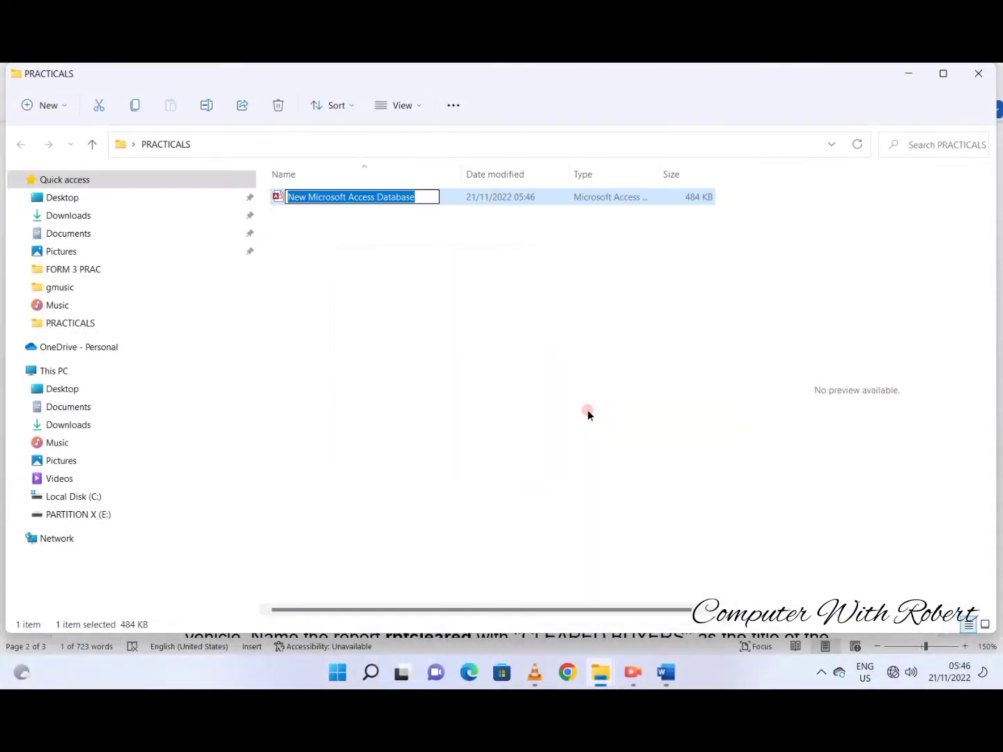
text(CMC)
key(Return)
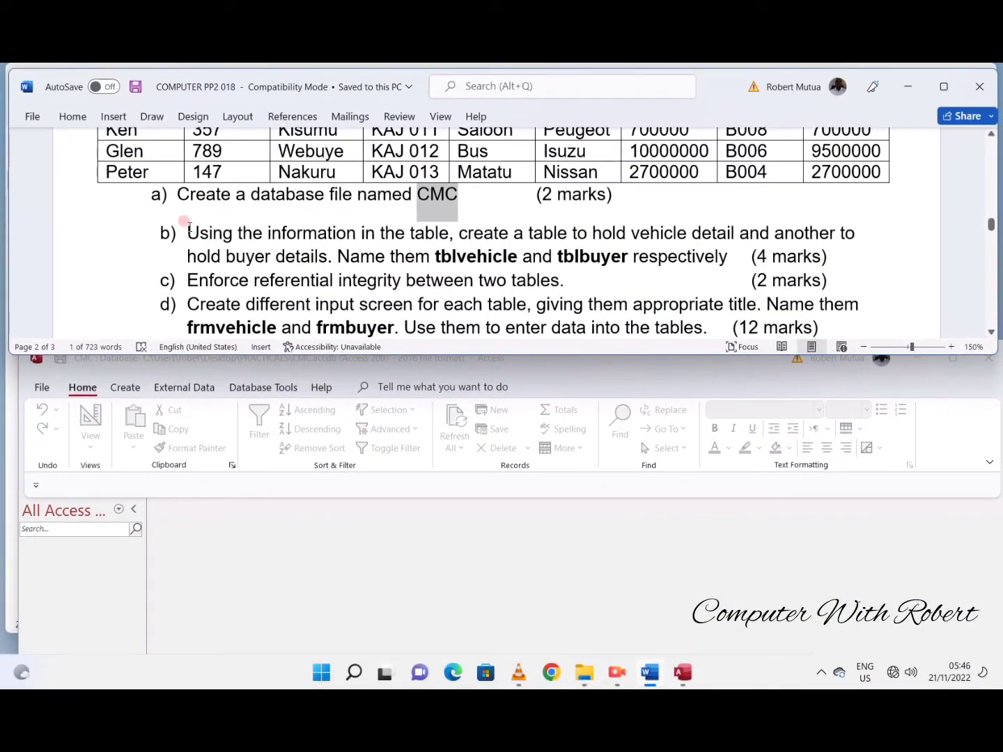
- Highlight the table name tblbuyer in pink in task b, and start a new table in Design view in Access
drag(187, 230, 829, 256)
click(494, 258)
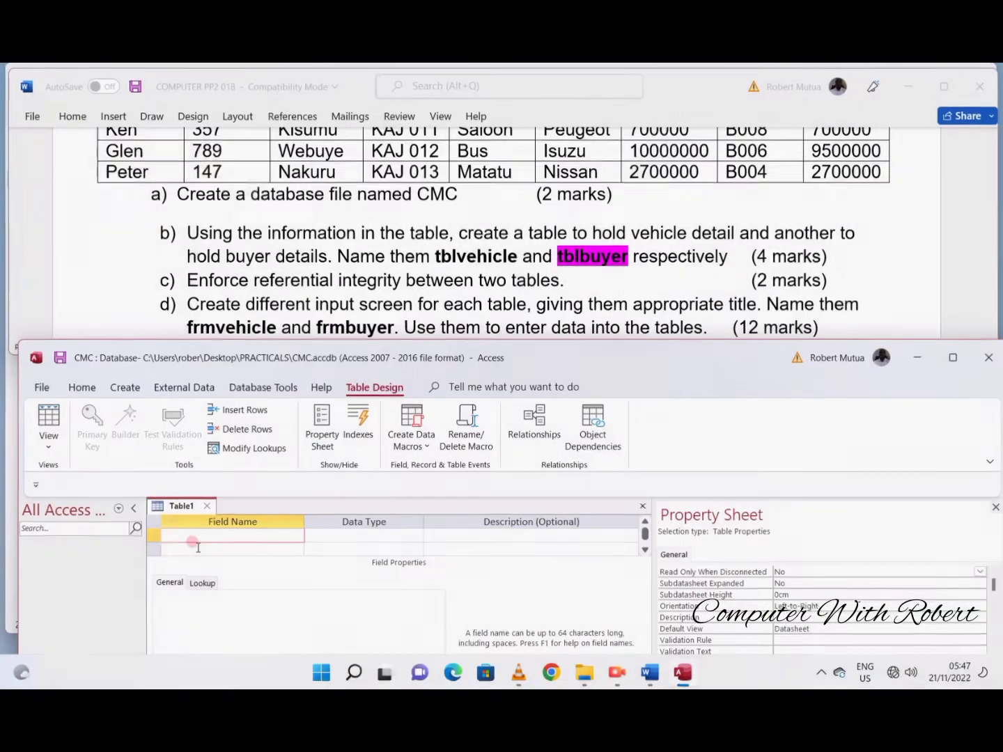
click(197, 535)
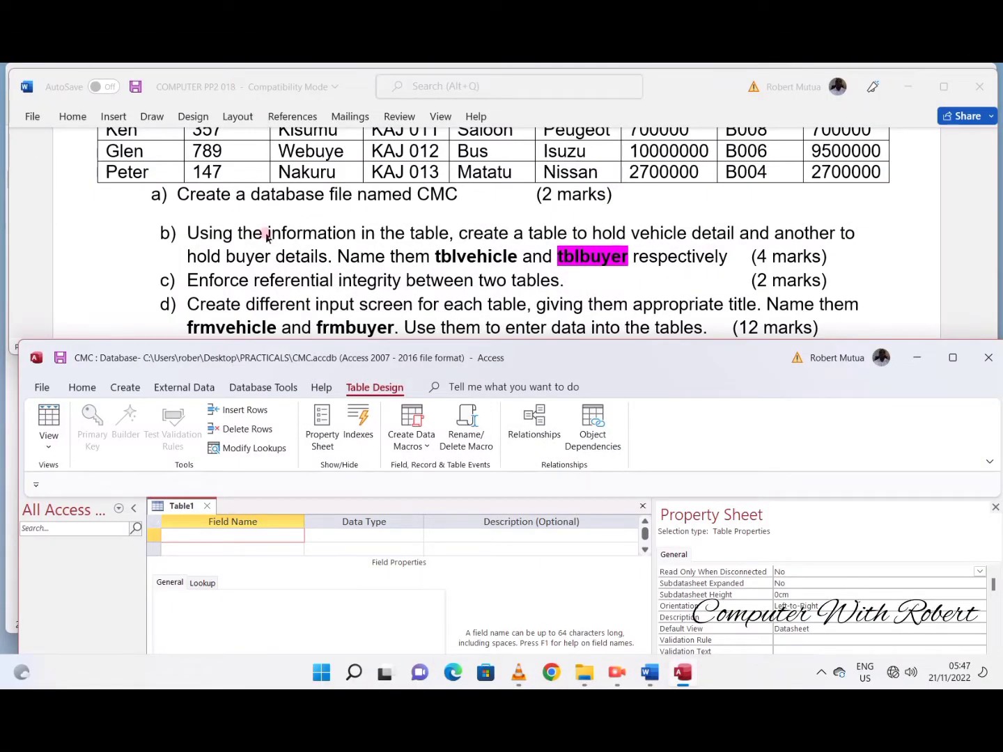
- Shade the Buyer Name, Buyer Address, Buyer Town and Buyer Number heading cells blue in the Word table
scroll(266, 237, up, 6)
click(122, 202)
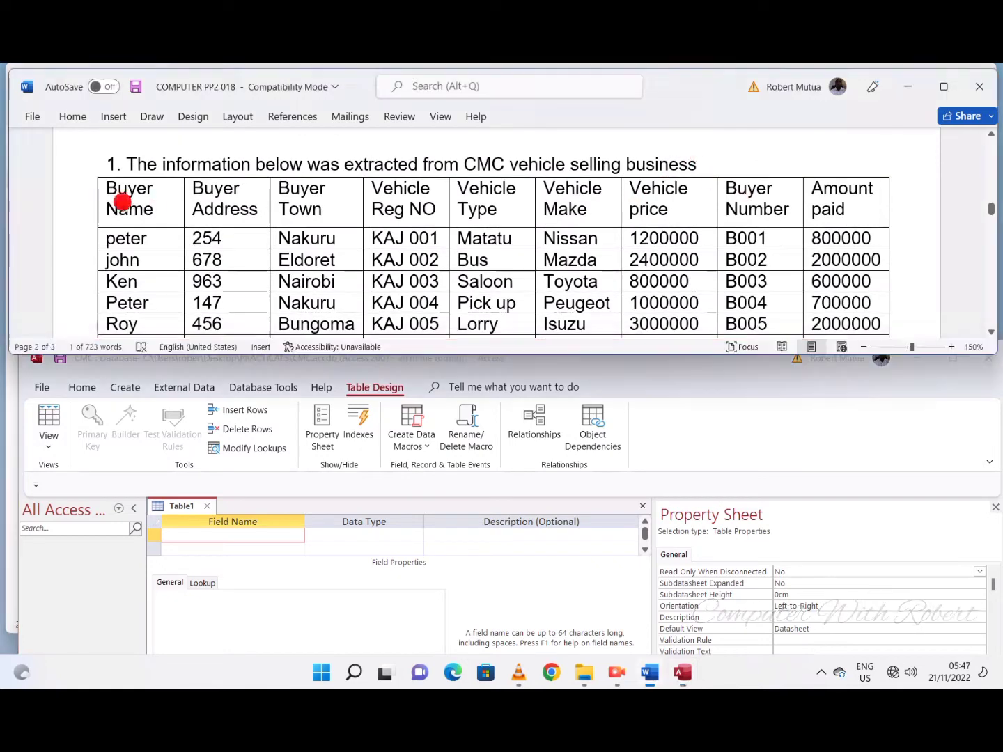
drag(122, 202, 731, 310)
triple_click(748, 209)
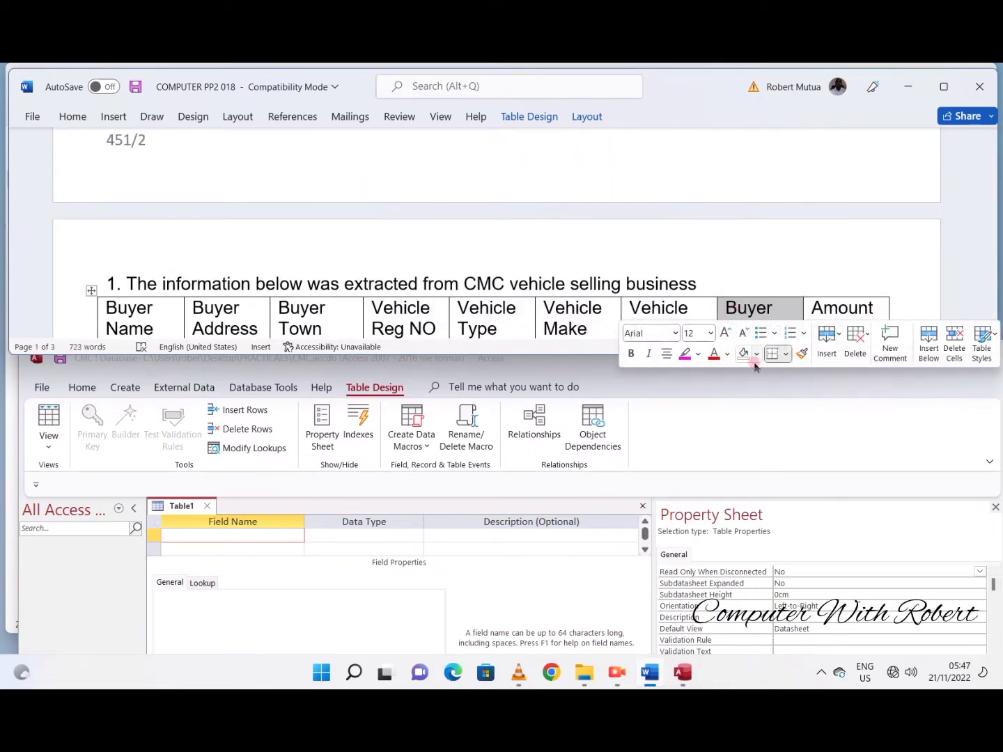
click(756, 354)
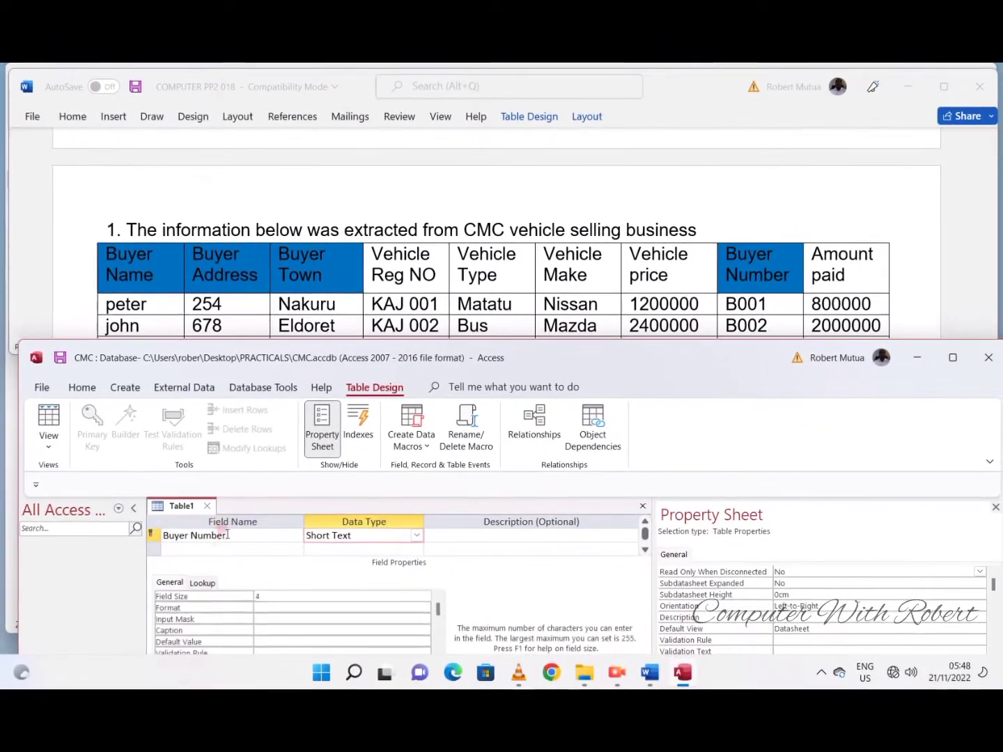
- Add a Buyer Name field to the Access table as Short Text with a field size of 15
click(224, 550)
text(Buyer )
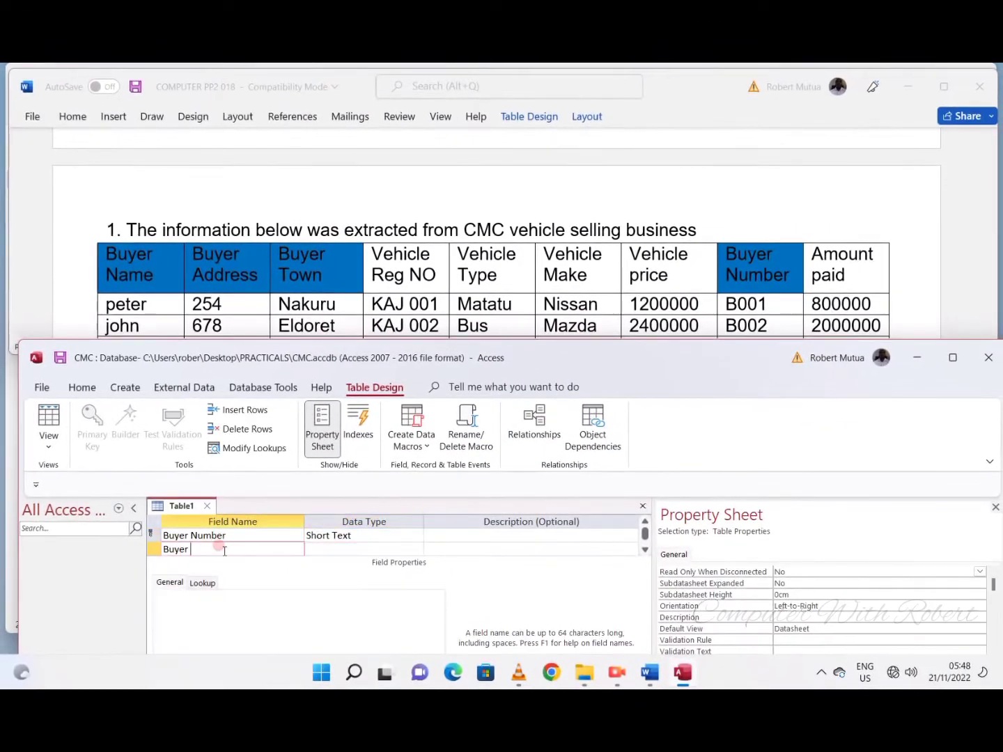
text(Name)
key(Tab)
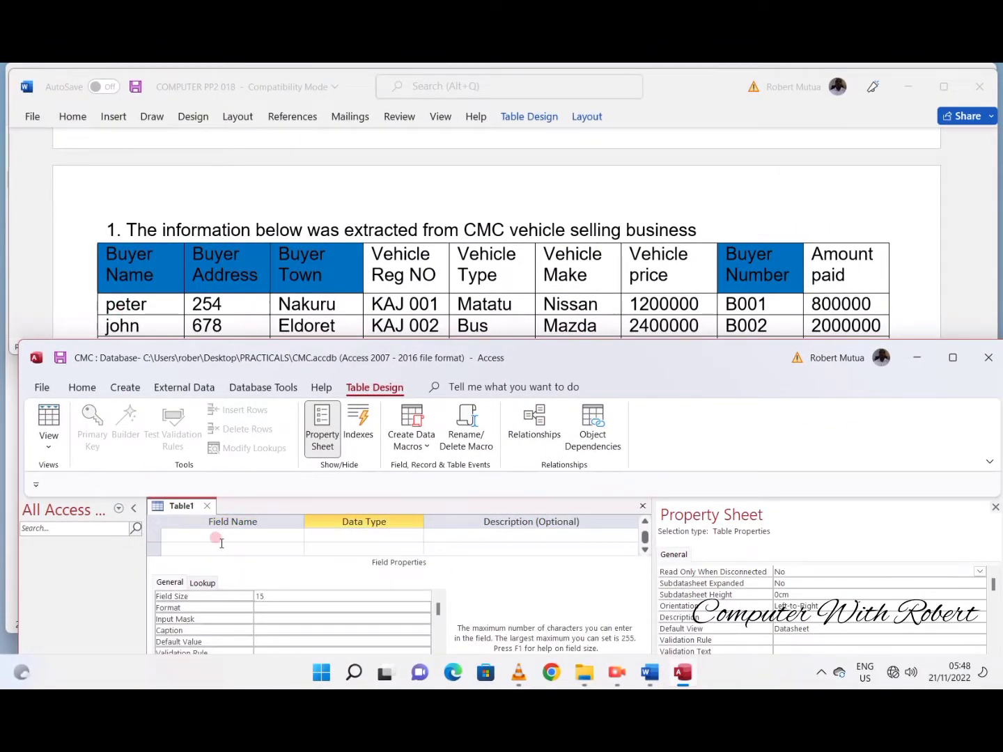
key(Tab)
key(Tab)
- Add a Buyer Address field as Short Text with a field size of 3
text(Buyer Address)
key(Tab)
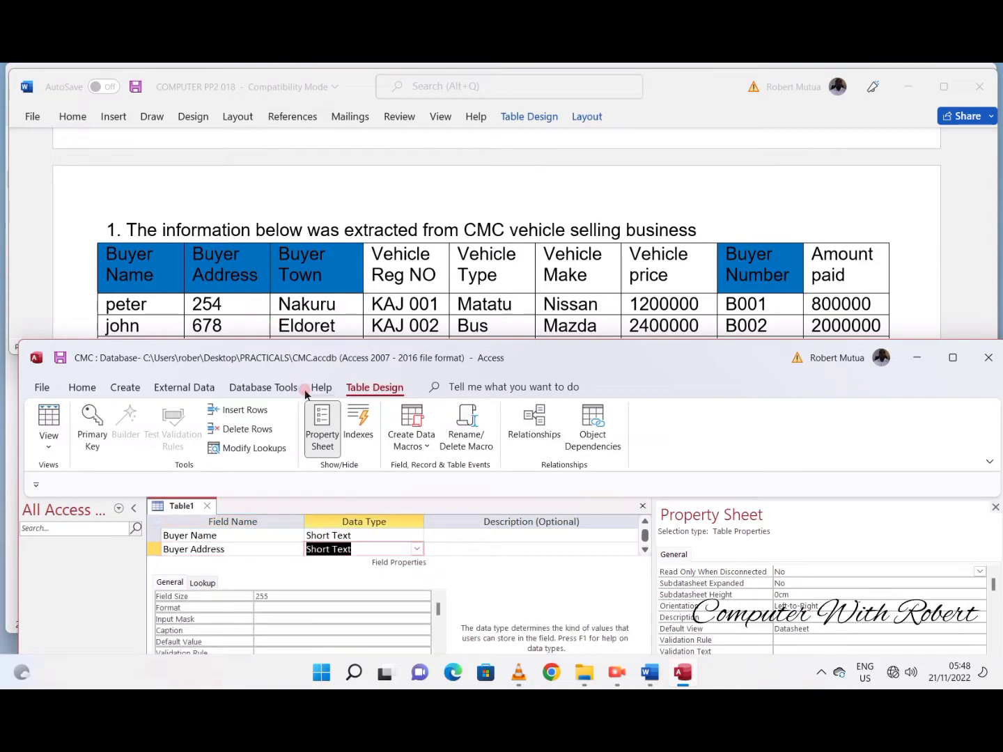
key(Tab)
- Add a Buyer Town field as Short Text with a field size of 10
key(Tab)
text(B)
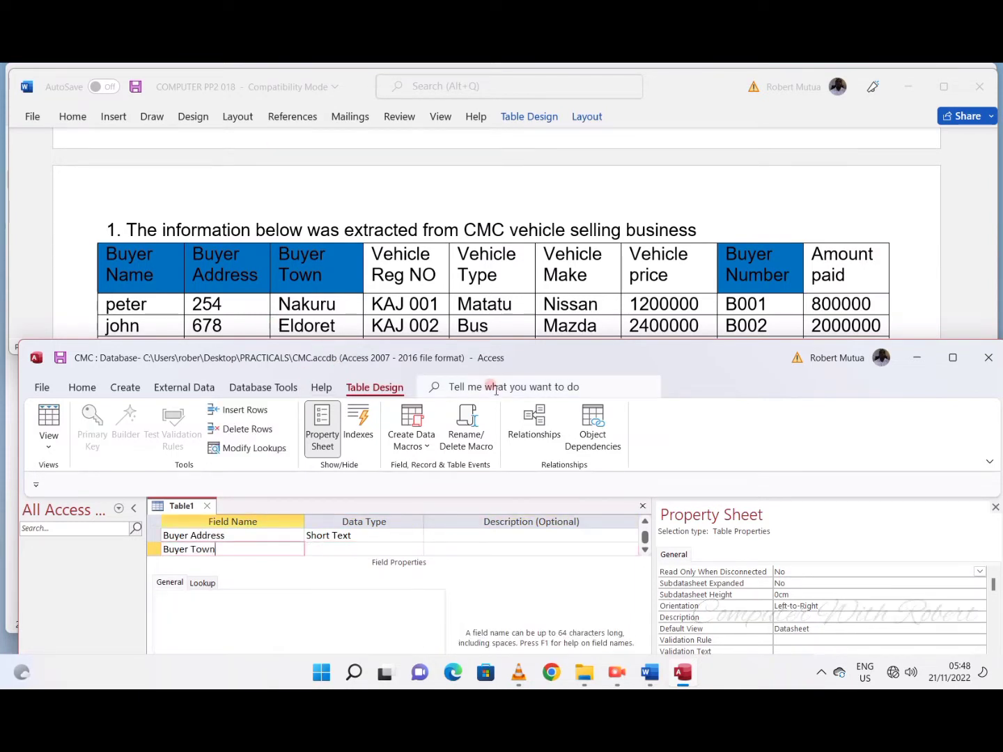
key(Tab)
click(273, 596)
key(BackSpace)
key(BackSpace)
key(BackSpace)
text(10)
- Save the buyer table under the name tblbuyer and close it
click(189, 536)
click(85, 387)
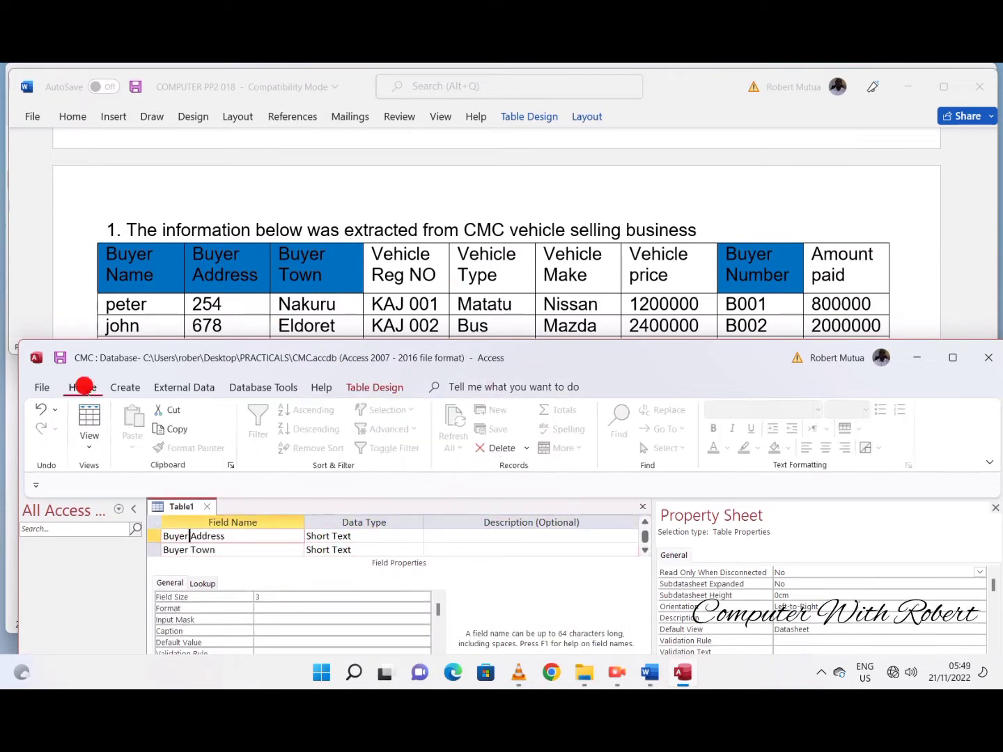
click(42, 388)
click(70, 560)
- Shade the Vehicle Reg NO, Vehicle Type, Vehicle Make and Vehicle price heading cells grey in the Word table
scroll(359, 322, down, 5)
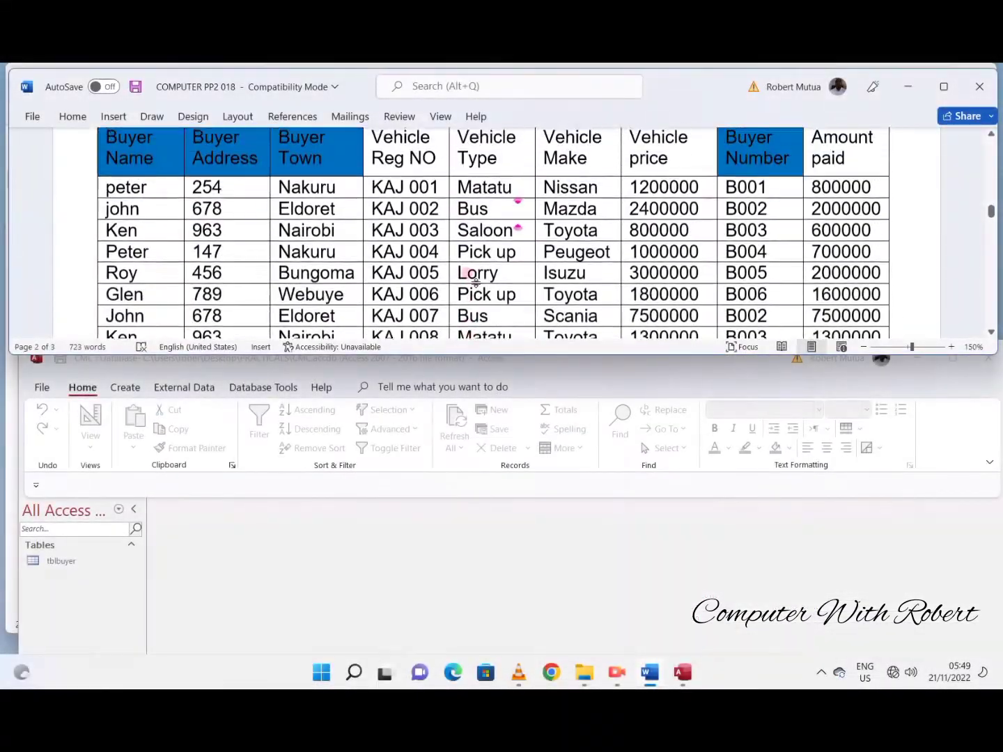
scroll(412, 230, up, 2)
click(399, 213)
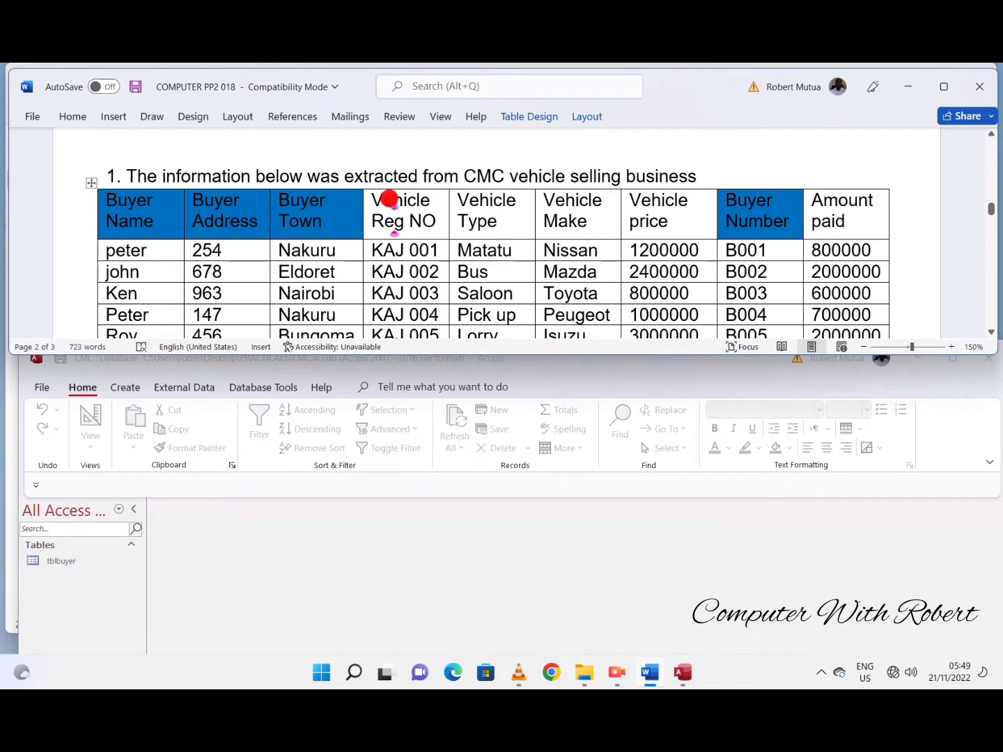
drag(389, 200, 661, 236)
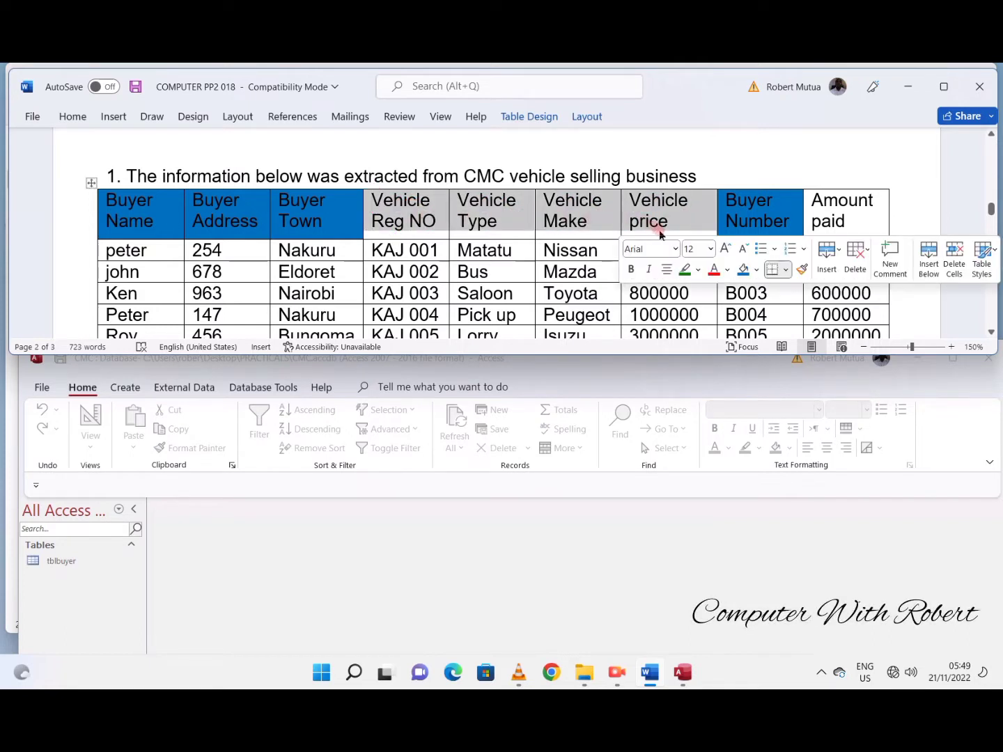
click(687, 271)
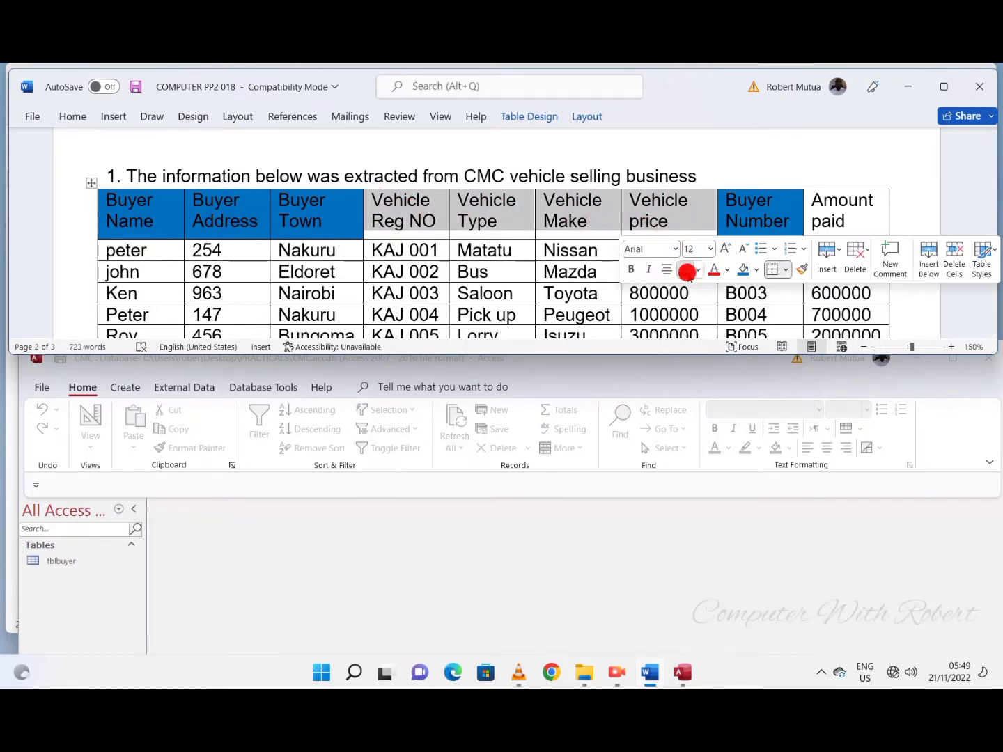
click(759, 271)
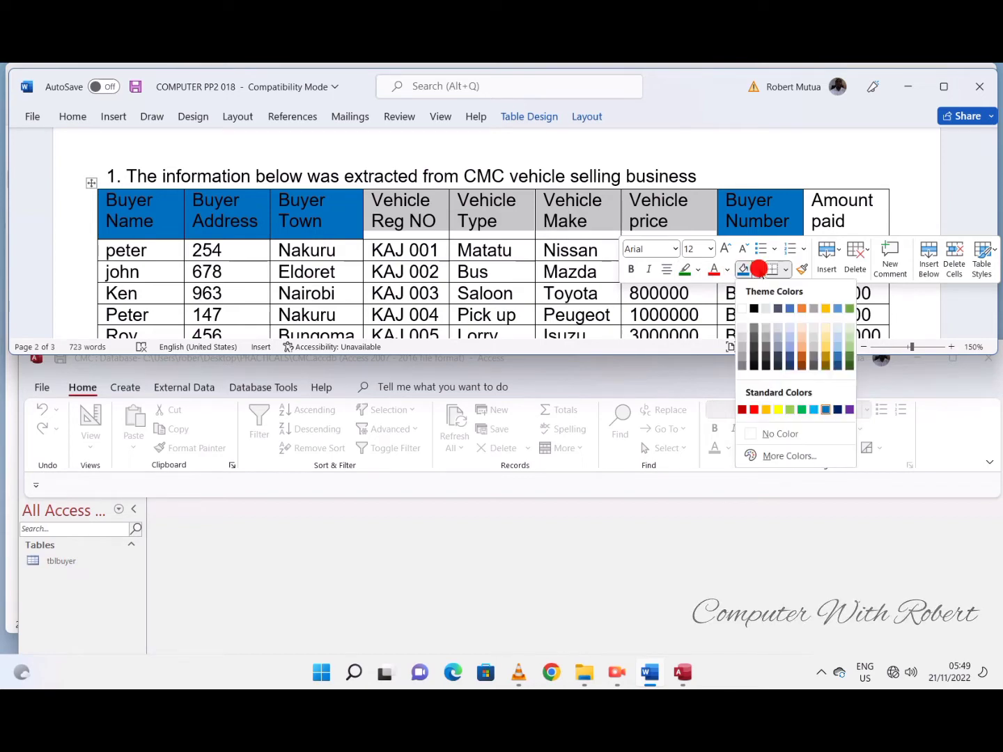
click(813, 310)
click(819, 209)
double_click(826, 222)
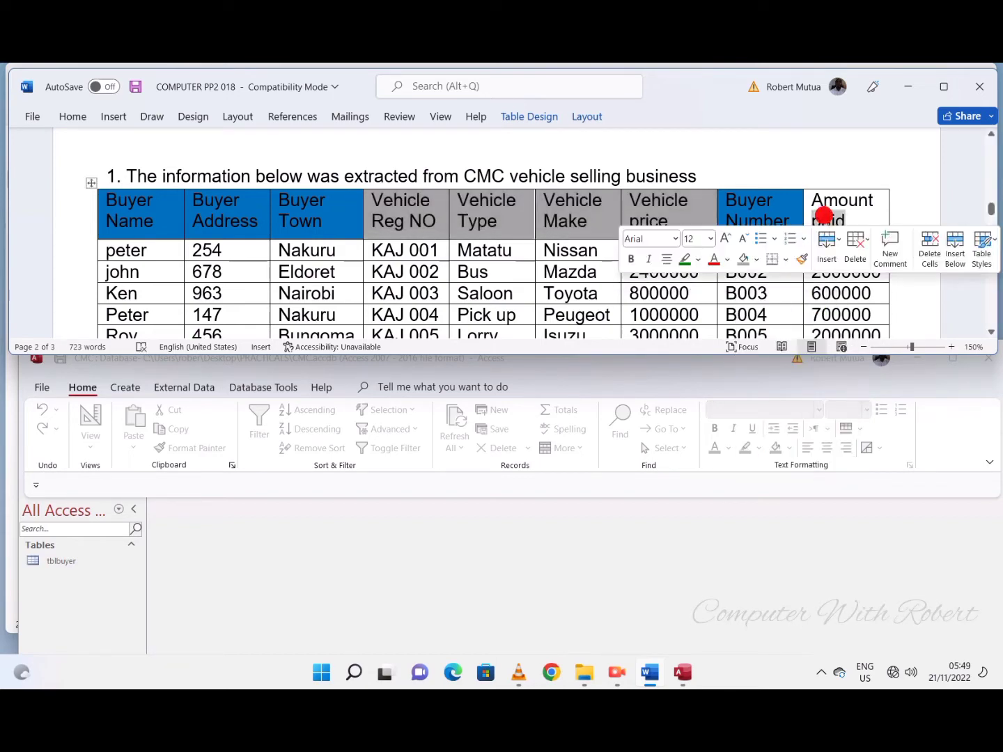
click(743, 260)
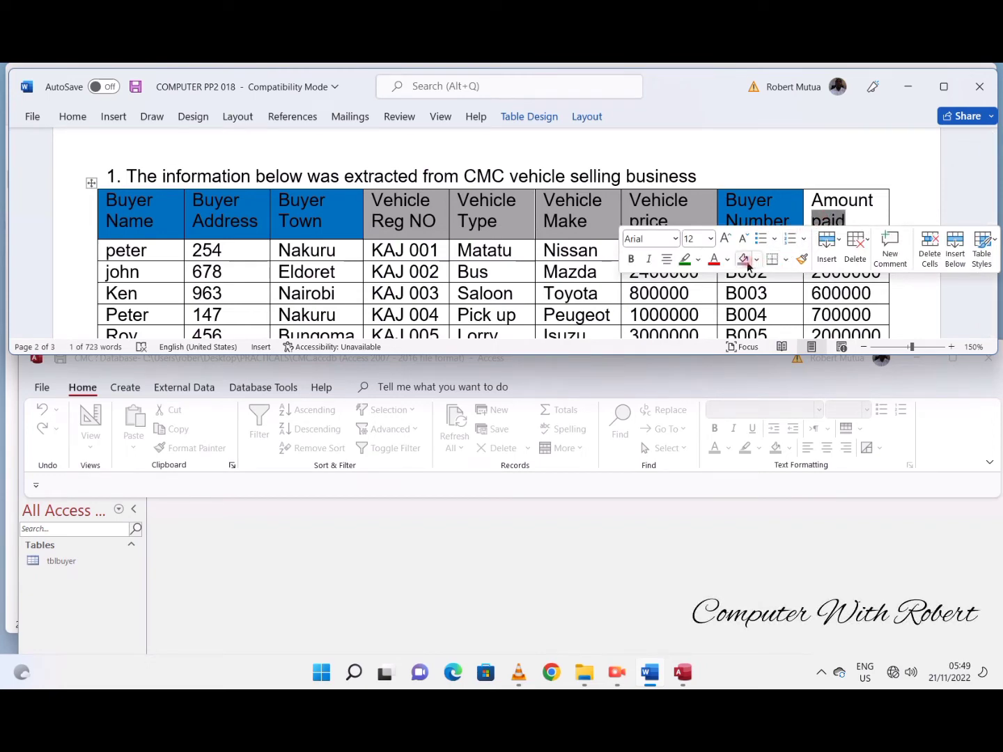
click(757, 262)
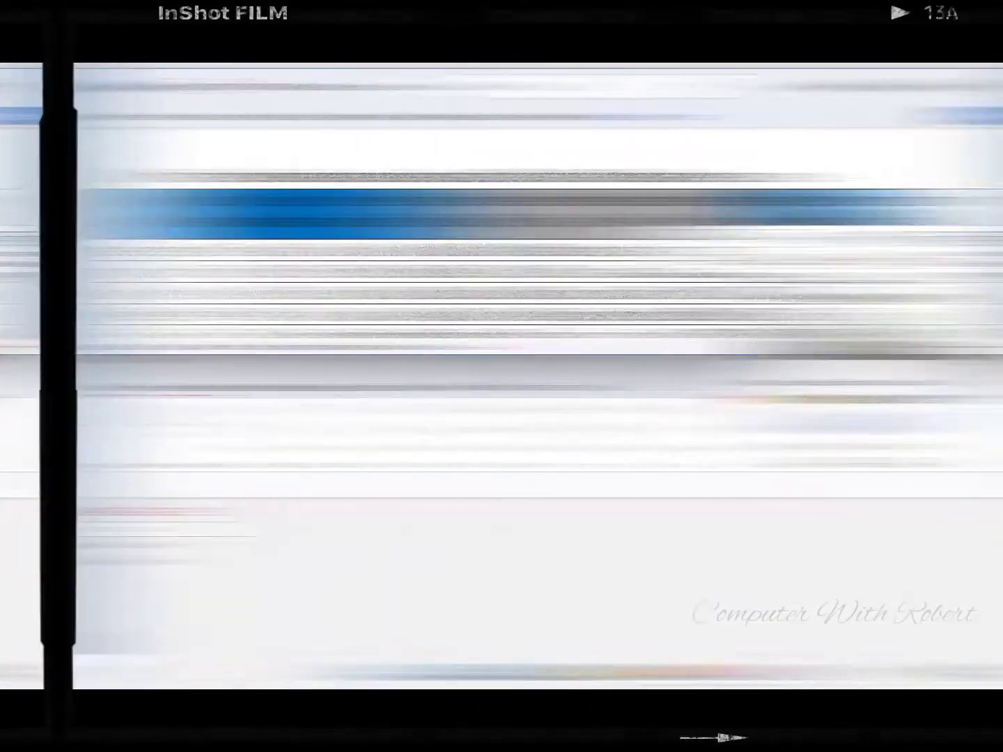
- Add a Vehicle Reg No field as Short Text to the new Access table and make it the primary key
text(Vehicle Reg No)
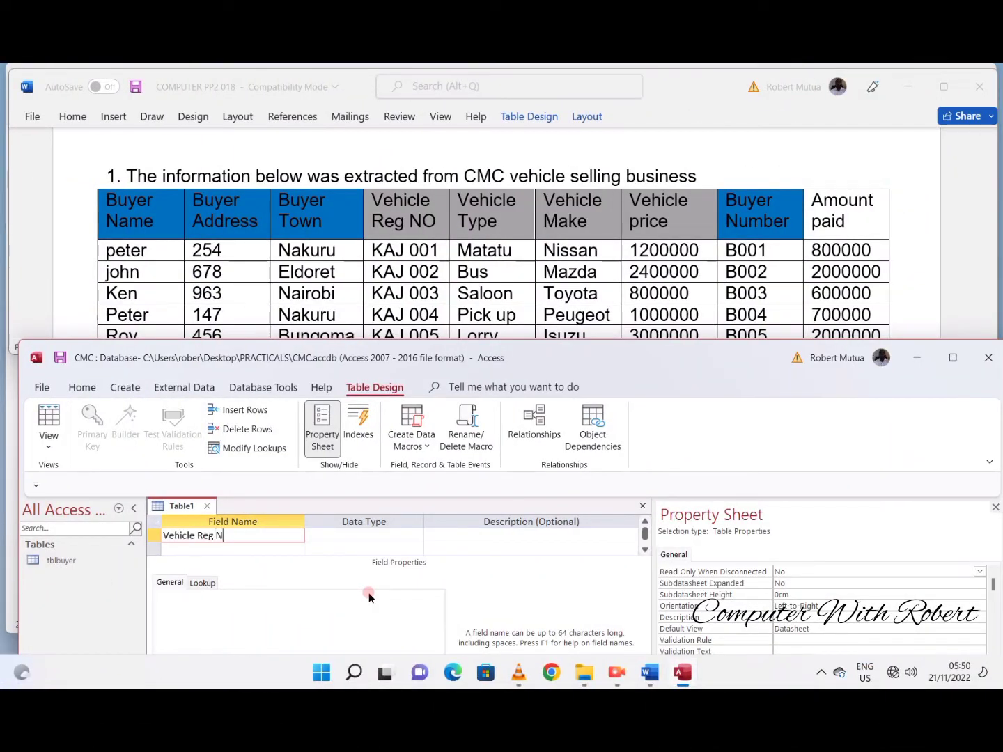
key(Tab)
double_click(260, 595)
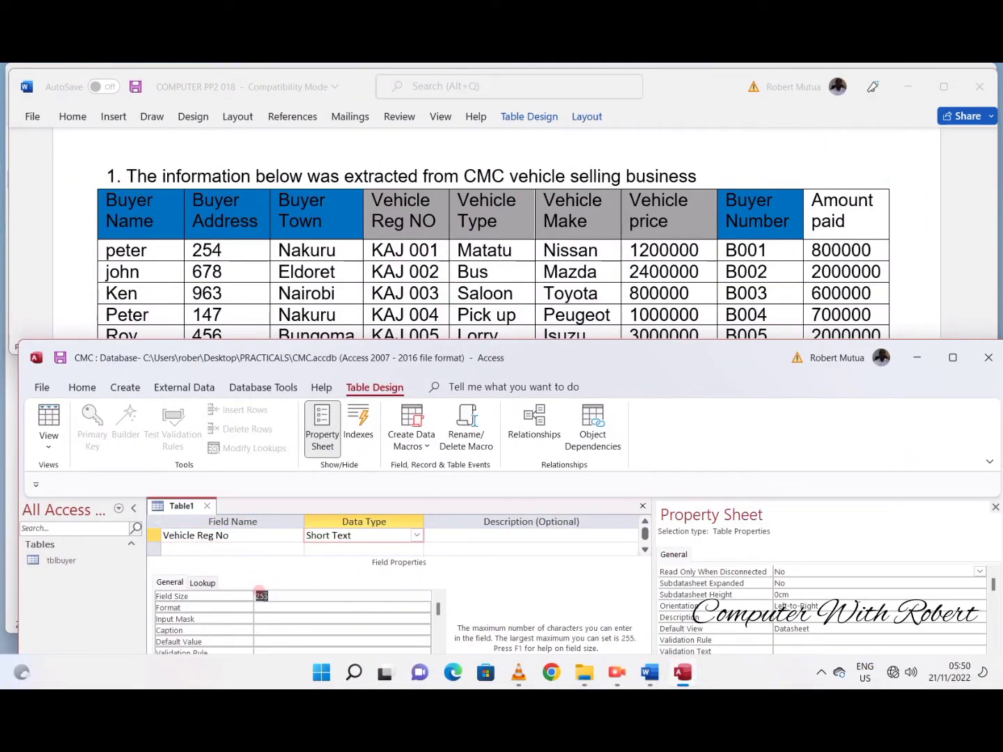
click(217, 536)
click(105, 417)
- Add a Vehicle Type field as Short Text below Vehicle Reg No
click(171, 547)
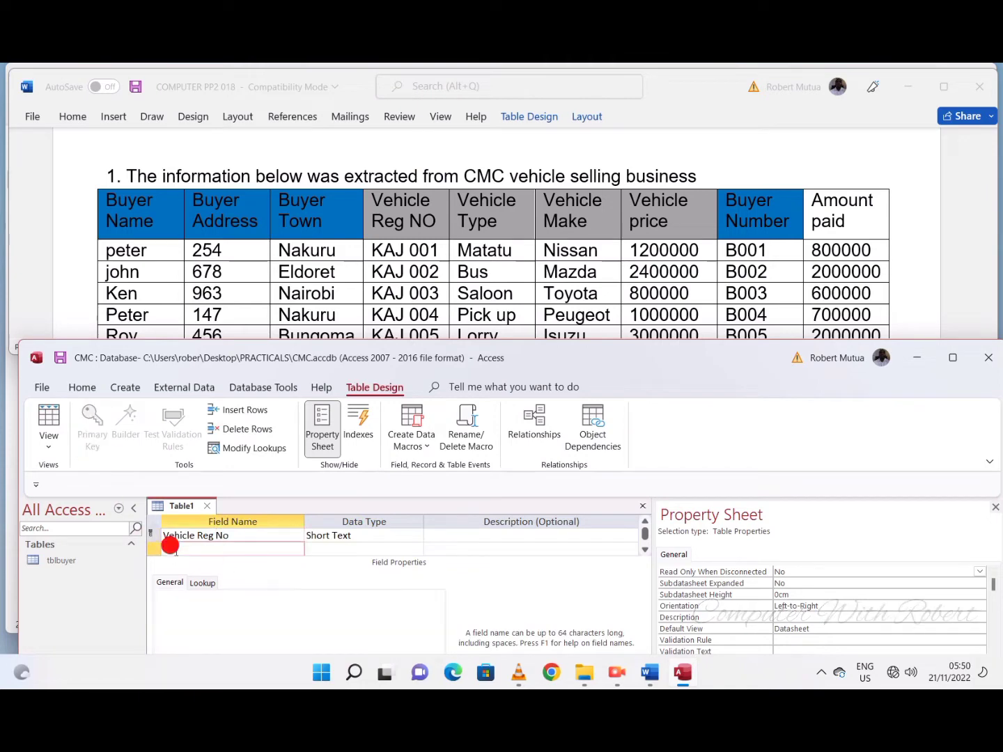
text(Vehicle Type)
key(Return)
key(Return)
key(Return)
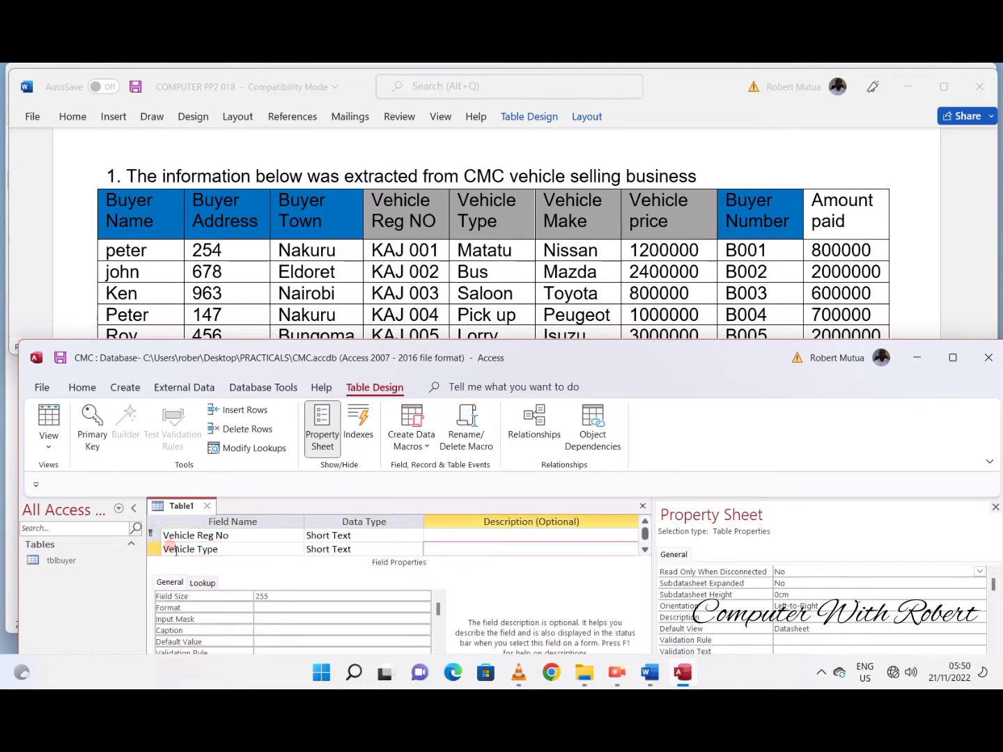
- Set the field size of Vehicle Type to 15
scroll(517, 296, down, 1)
click(316, 536)
click(256, 594)
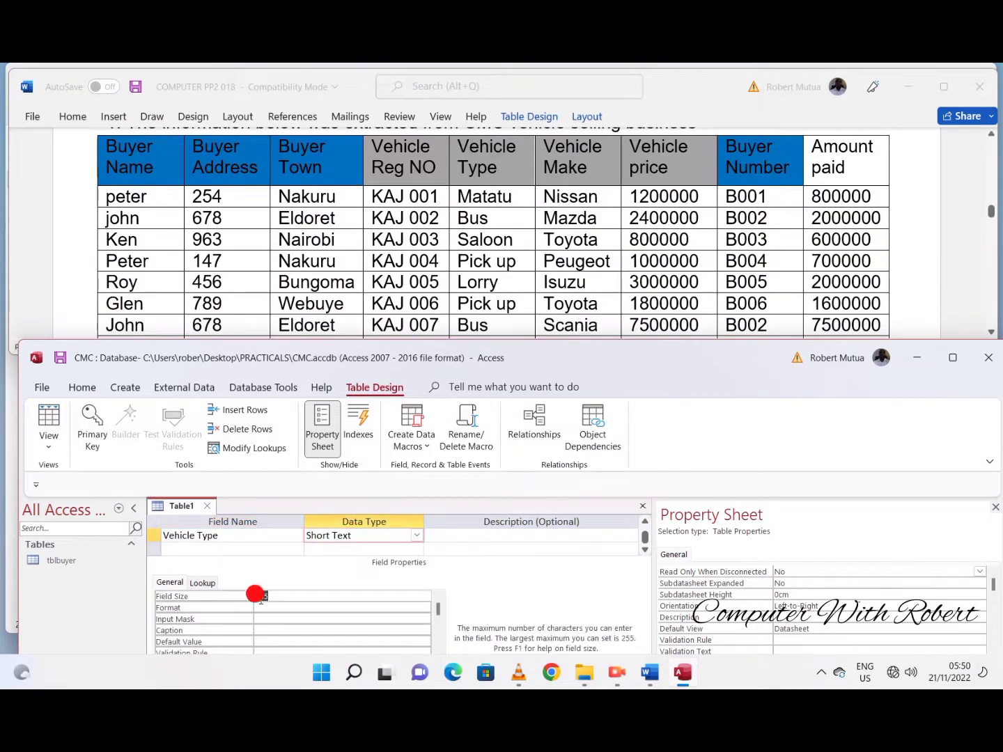
text(15)
key(Delete)
key(Delete)
key(Delete)
click(493, 535)
key(Return)
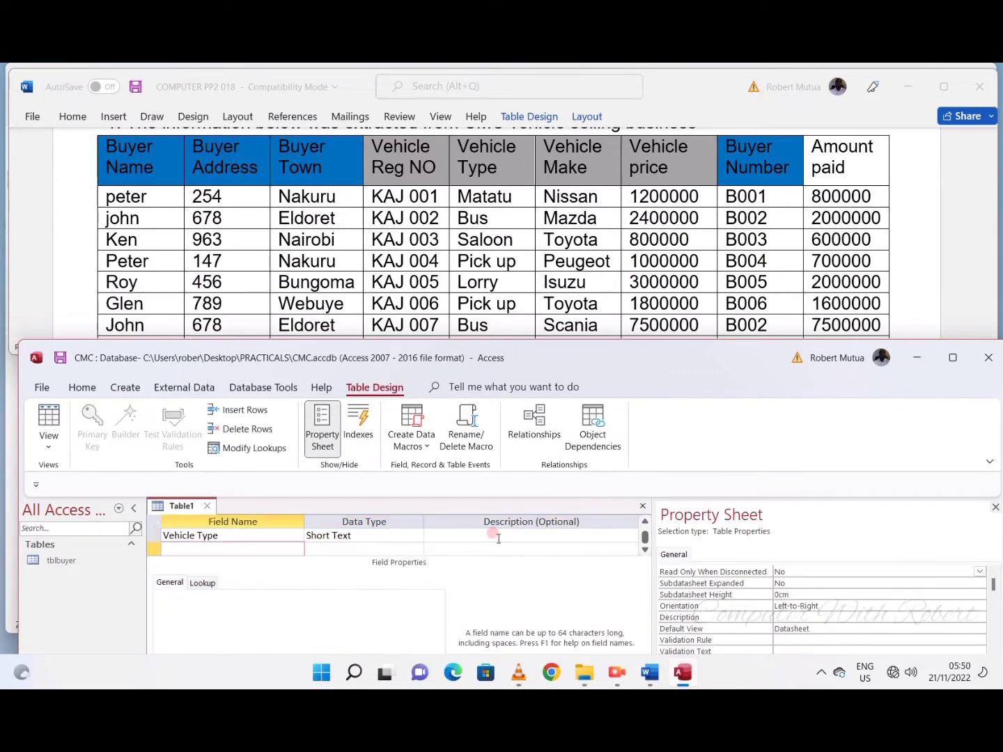
- Add a Vehicle Make field as Short Text with a field size of 15
text(Vehicle Make)
key(Return)
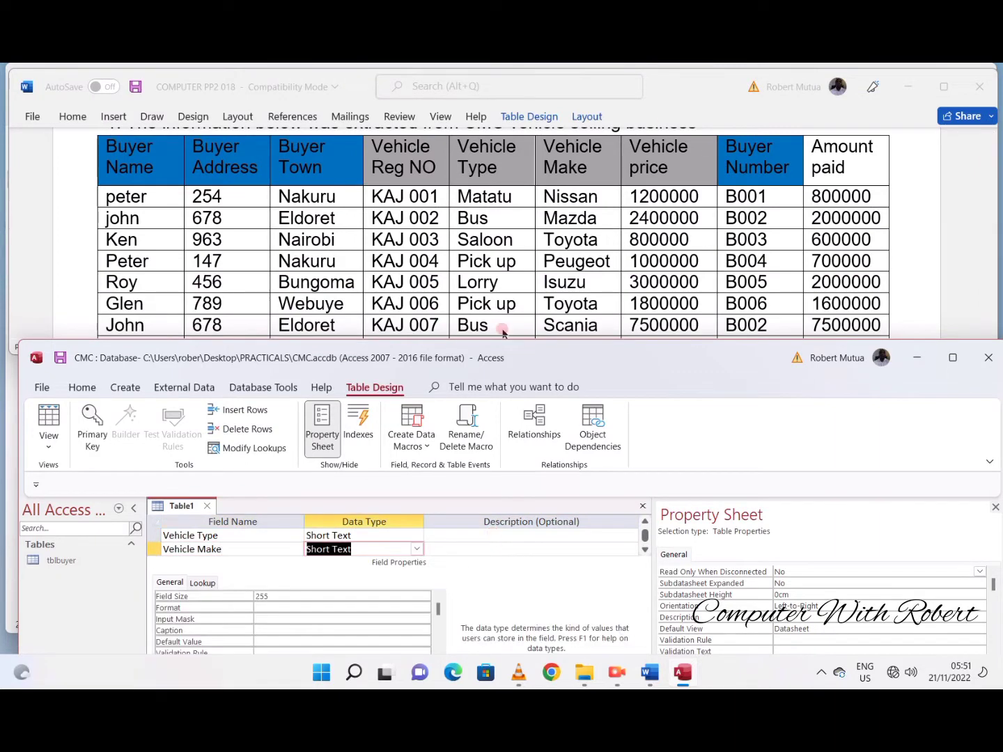
click(228, 592)
text(15)
click(487, 545)
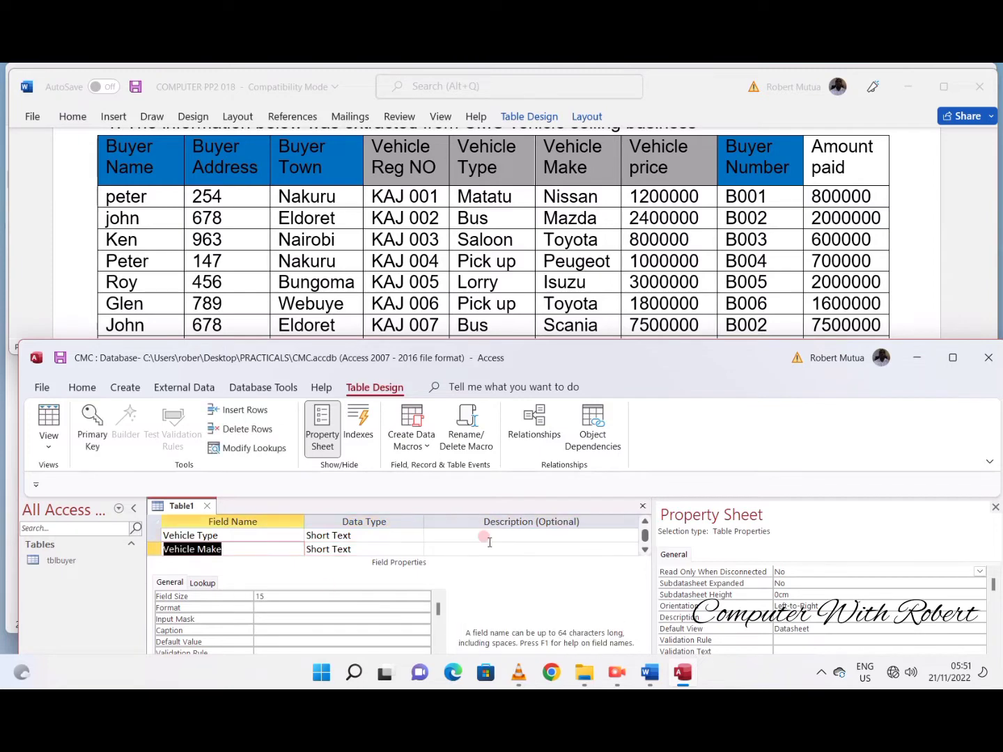
key(Return)
- Add a Vehicle Price field with the Currency data type
text(Vehicle Price)
key(Return)
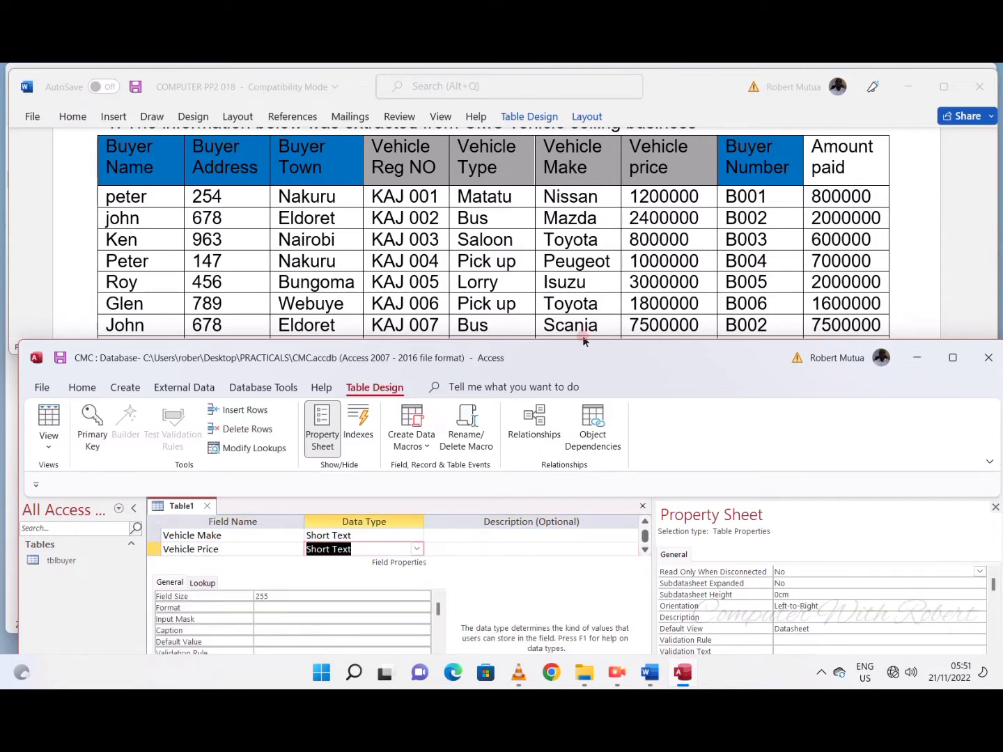
click(417, 548)
click(380, 436)
click(277, 558)
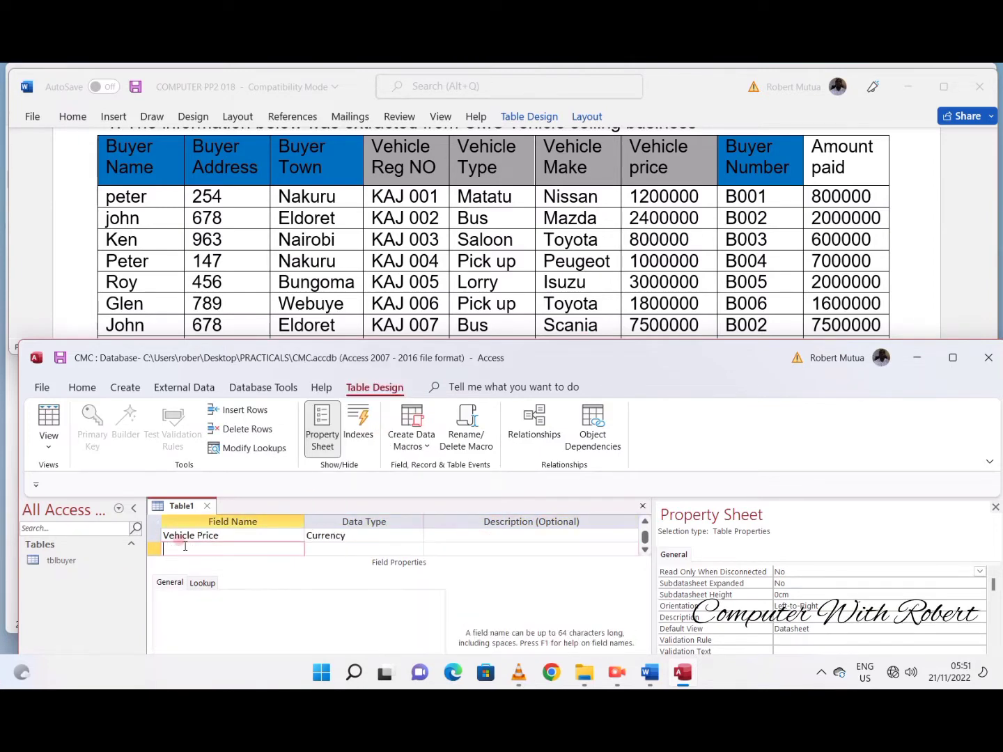
- Change the shading of the Buyer Number heading cell in the Word table to very light grey
drag(789, 168, 727, 149)
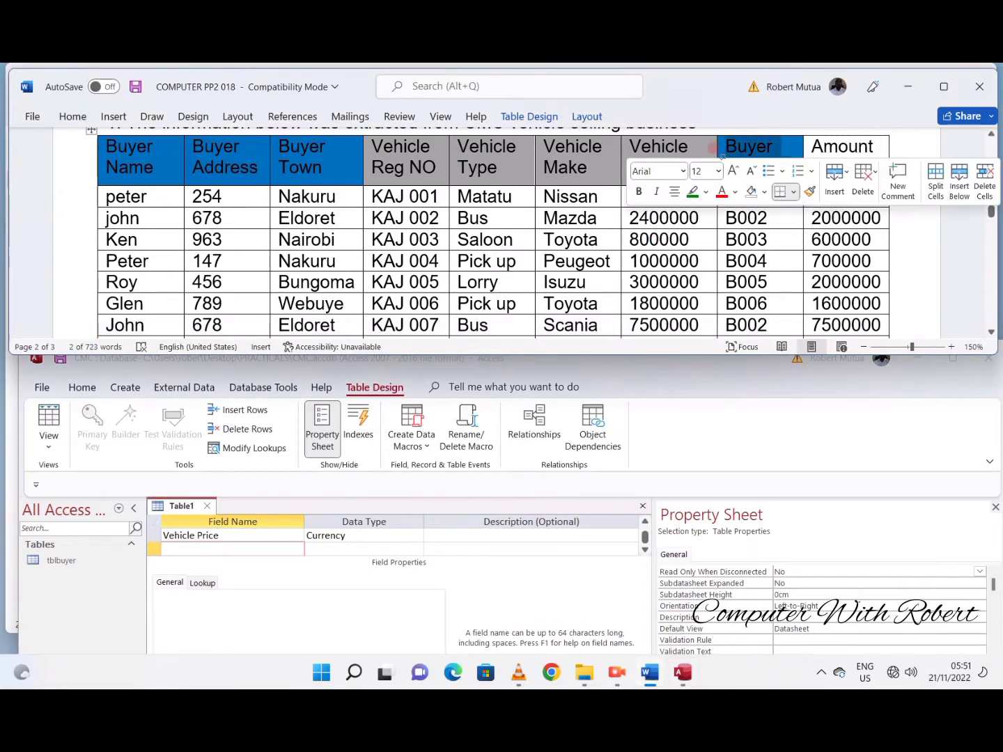
click(759, 193)
click(749, 266)
- Add an Amount Paid field below Vehicle Price in the Access table design
click(277, 546)
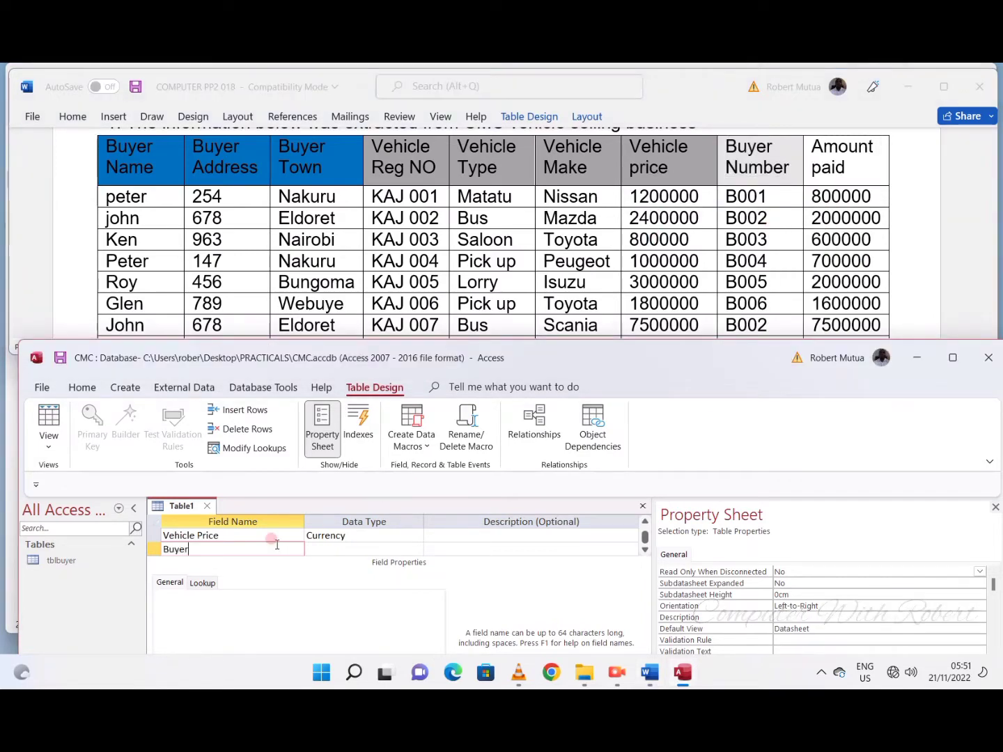
text(Amount Pai)
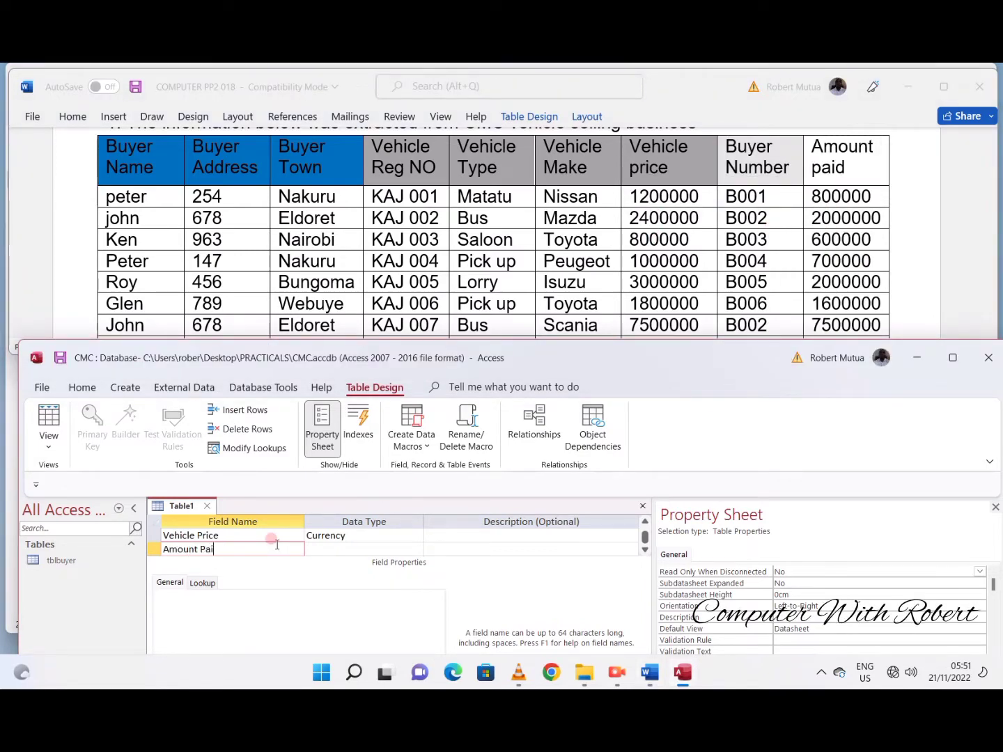
text(d)
key(Tab)
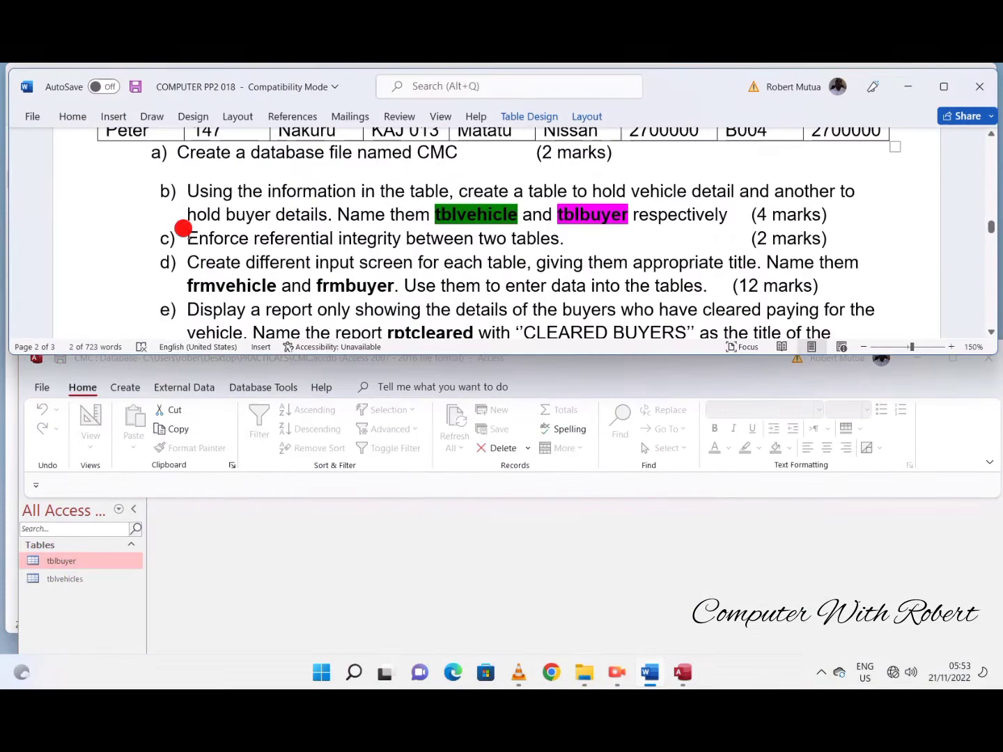
- Underline "Enforce referential integrity" in task c of the Word document
drag(187, 234, 517, 245)
click(321, 241)
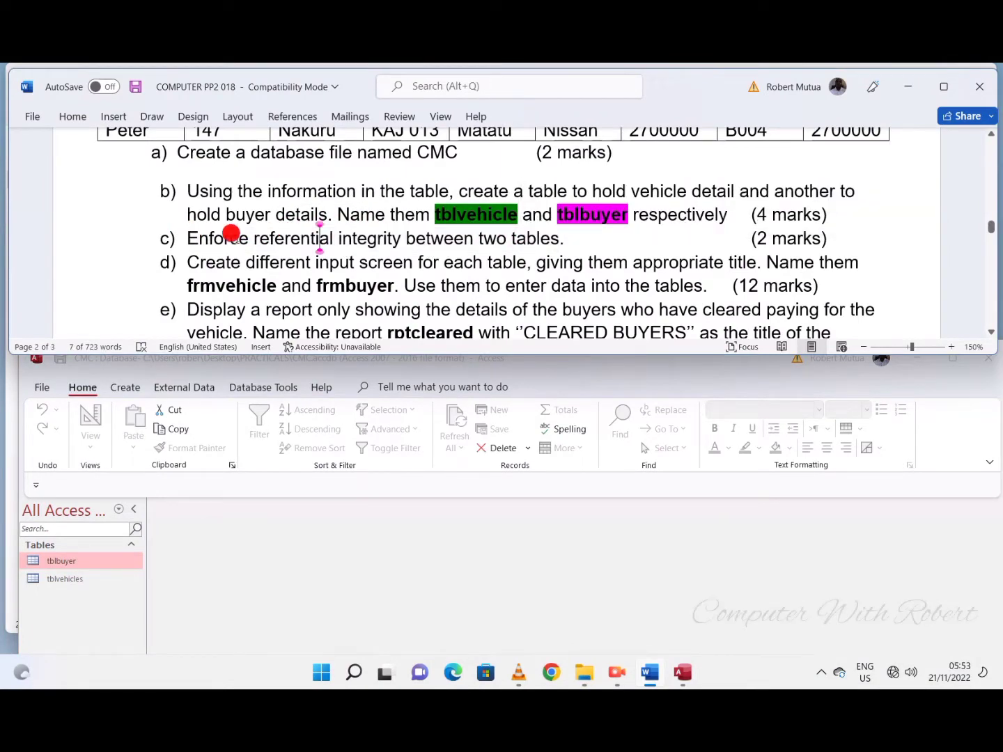
drag(204, 243, 401, 234)
click(390, 221)
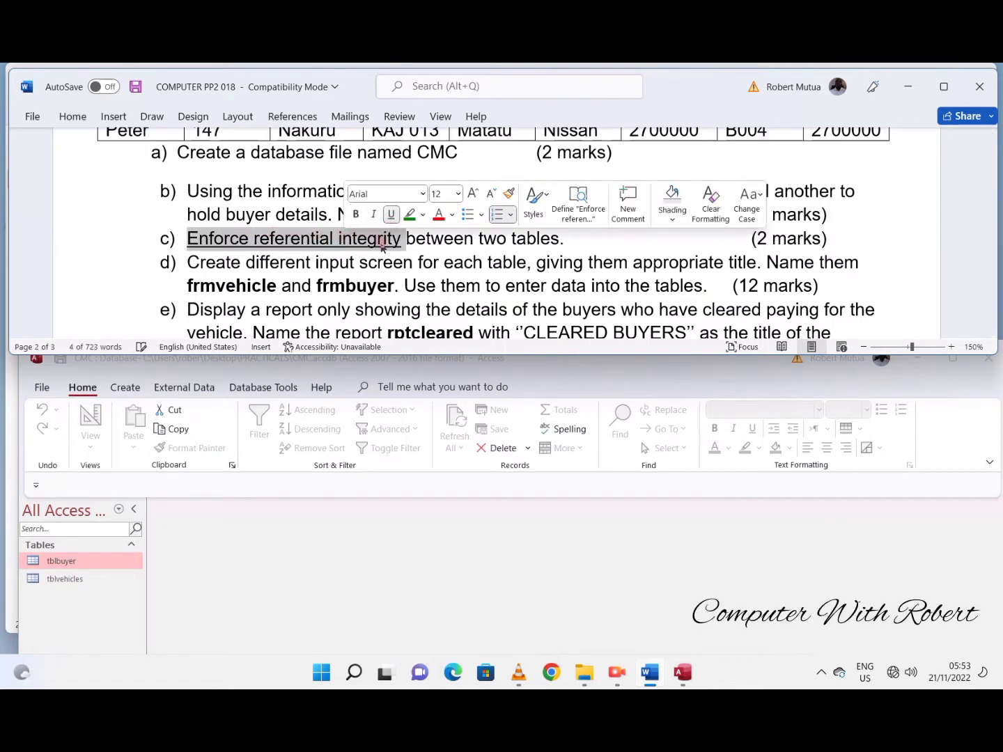
- Switch to Access and open the relationships layout of the CMC database
click(228, 570)
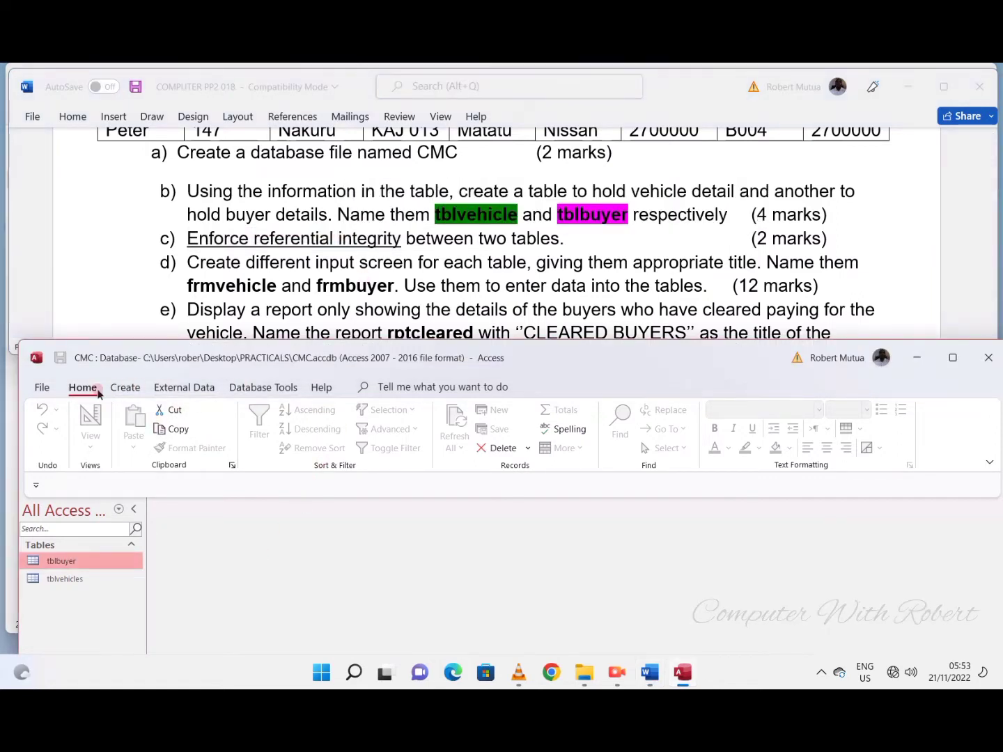
click(129, 388)
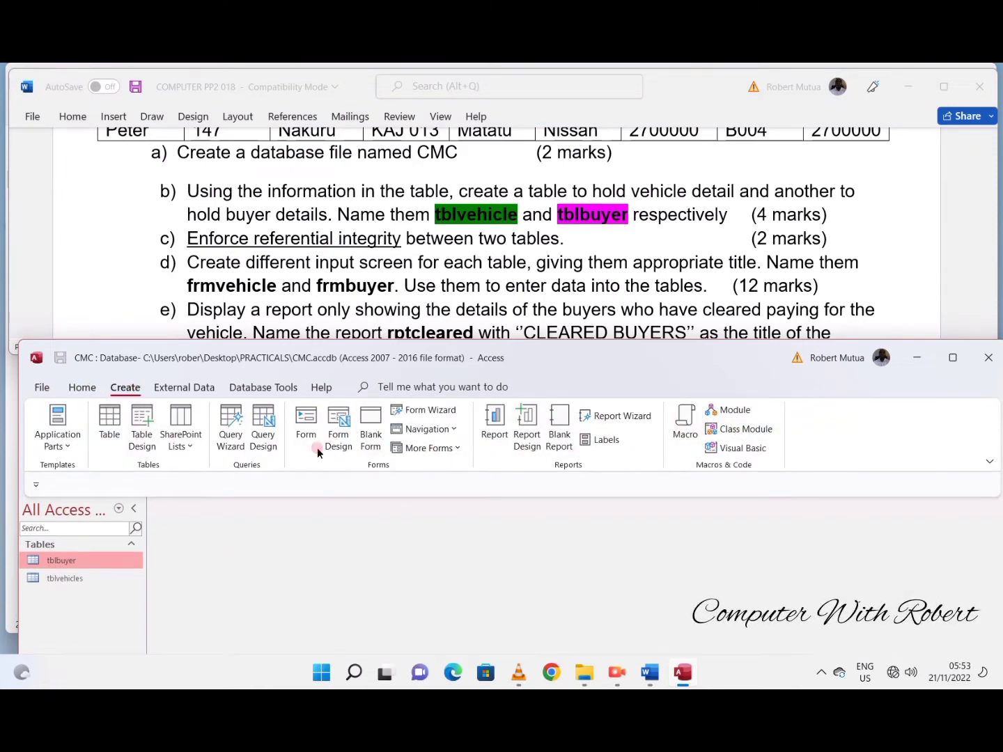
click(185, 388)
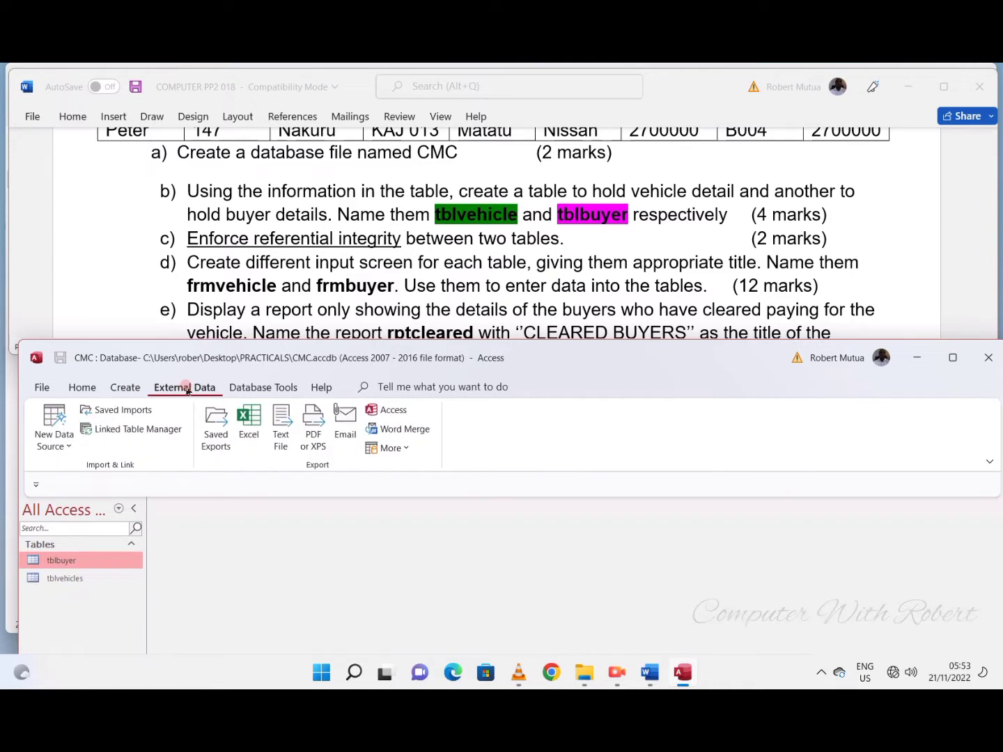
click(241, 388)
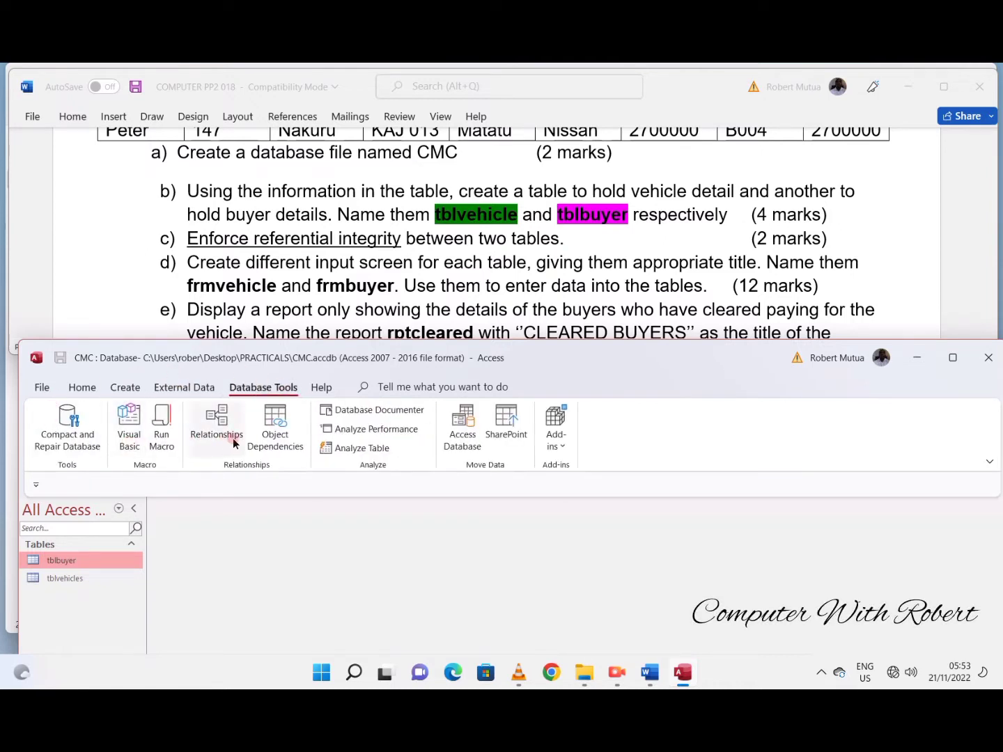
click(204, 425)
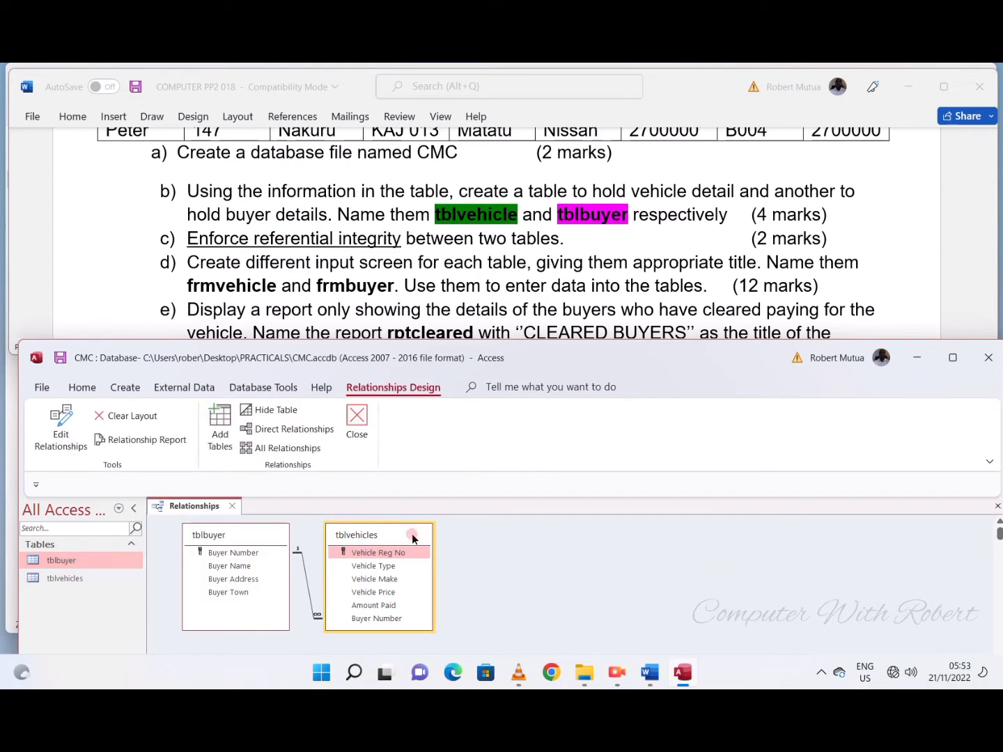
- Move the tblvehicles box farther away from tblbuyer in the relationships layout and size both table boxes to fit their fields
drag(411, 535, 648, 522)
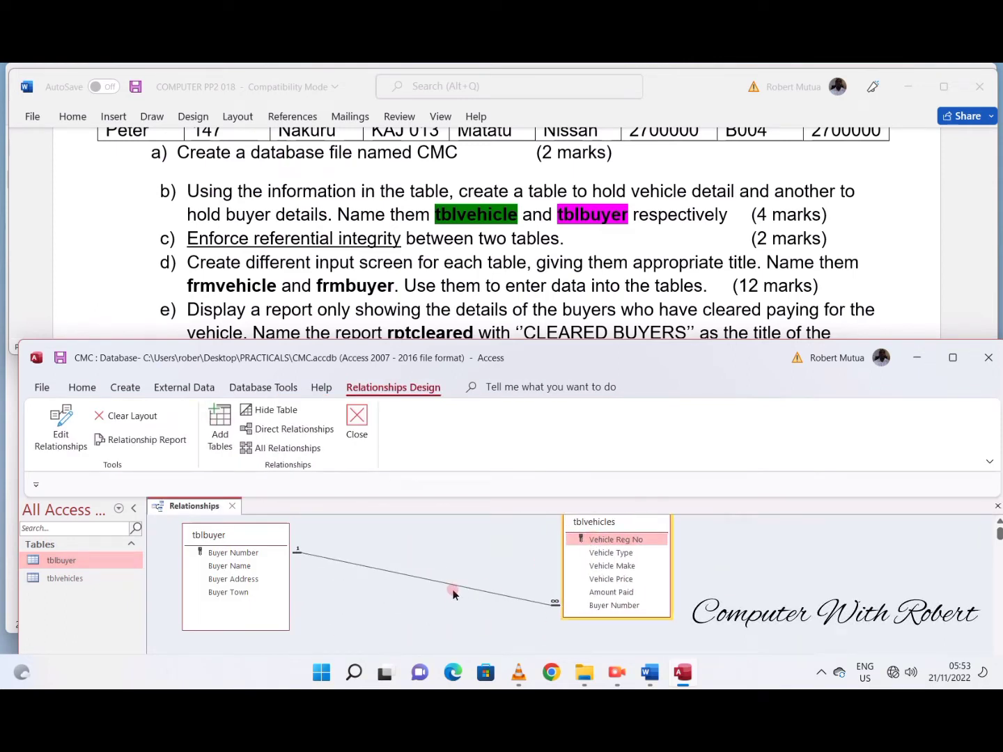
right_click(588, 521)
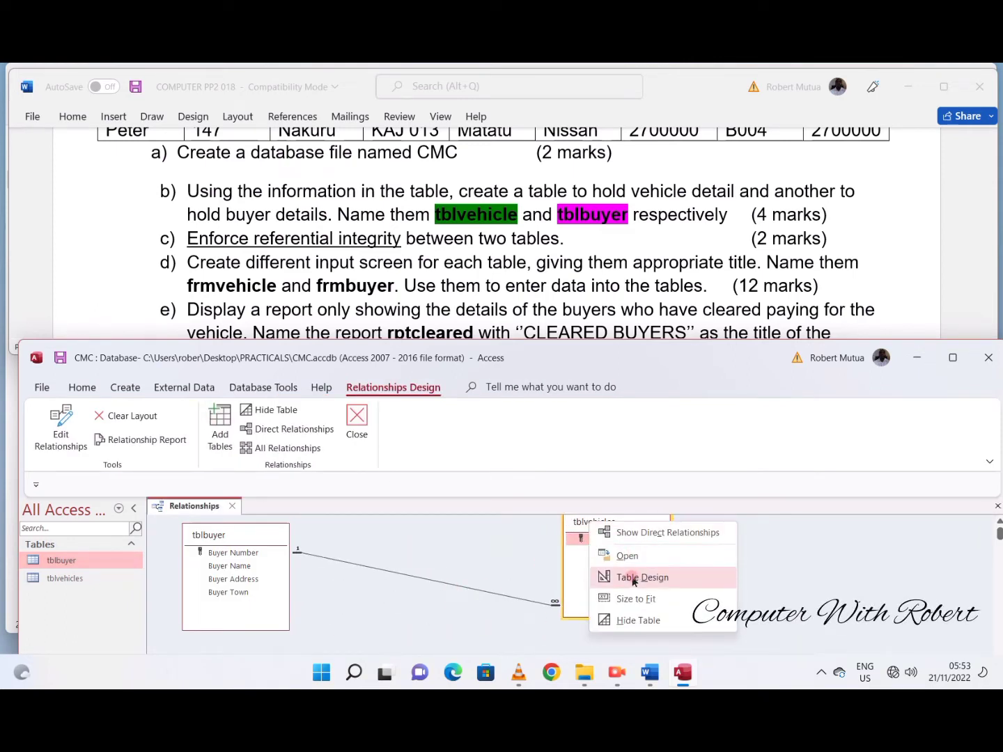
click(630, 599)
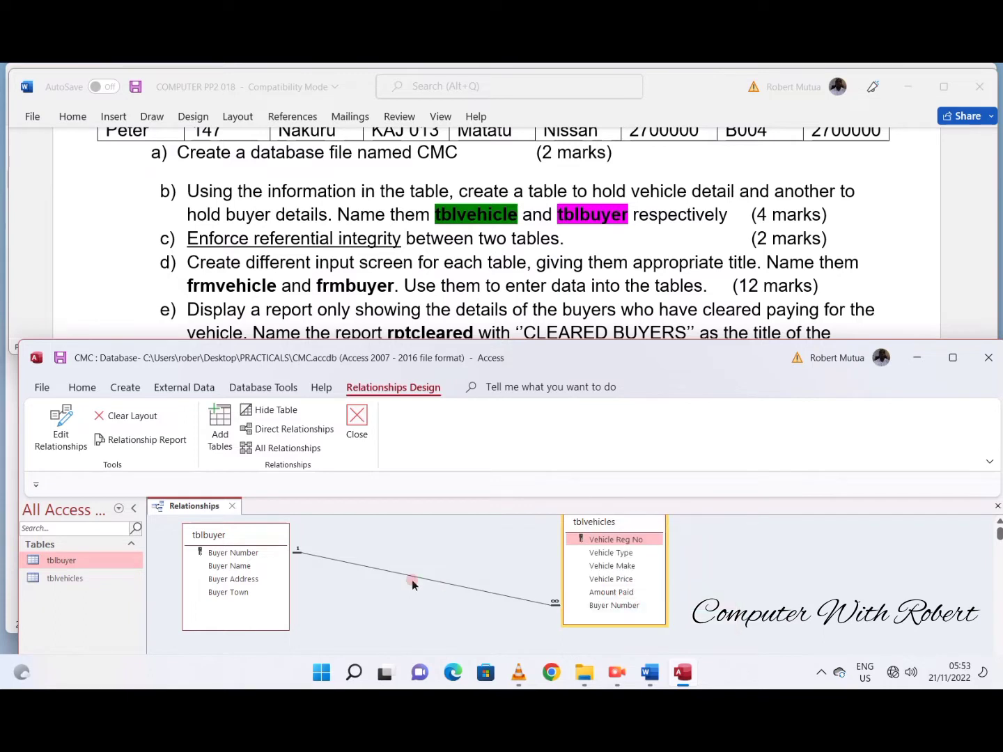
right_click(244, 536)
click(282, 614)
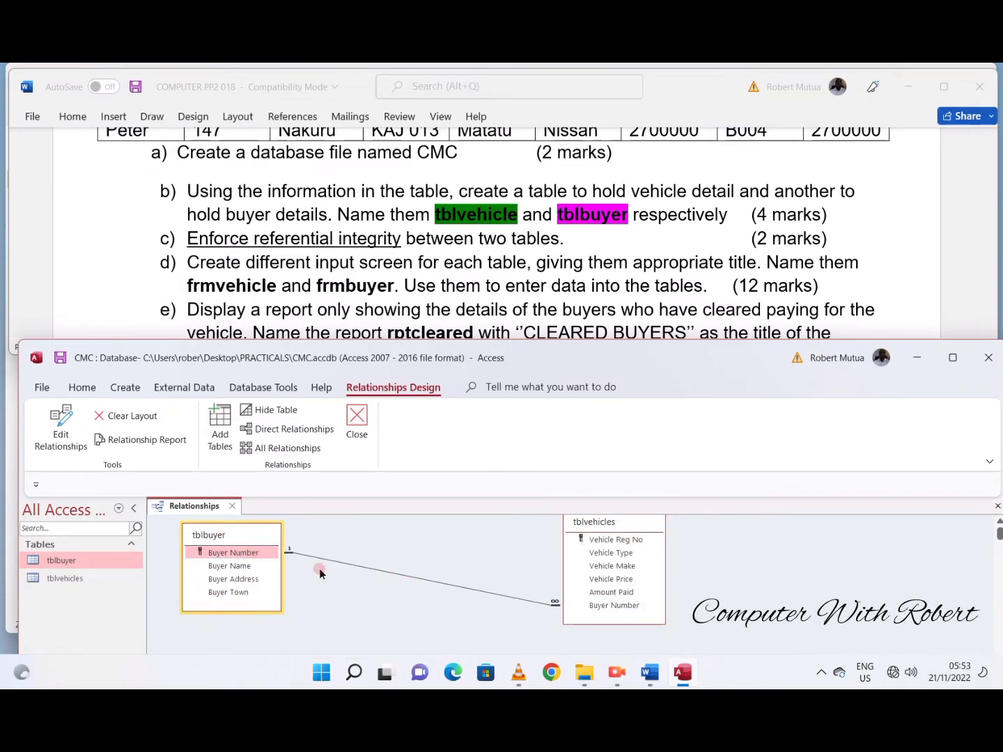
click(331, 560)
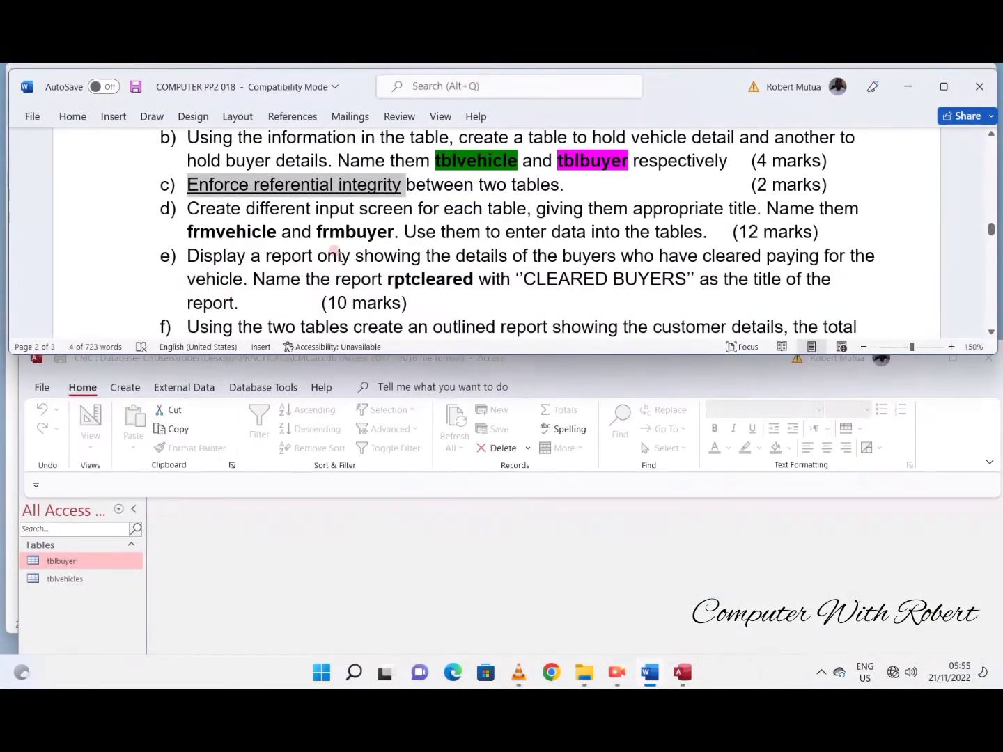
- Read task d in the Word document for the required input screens and their form names
click(326, 231)
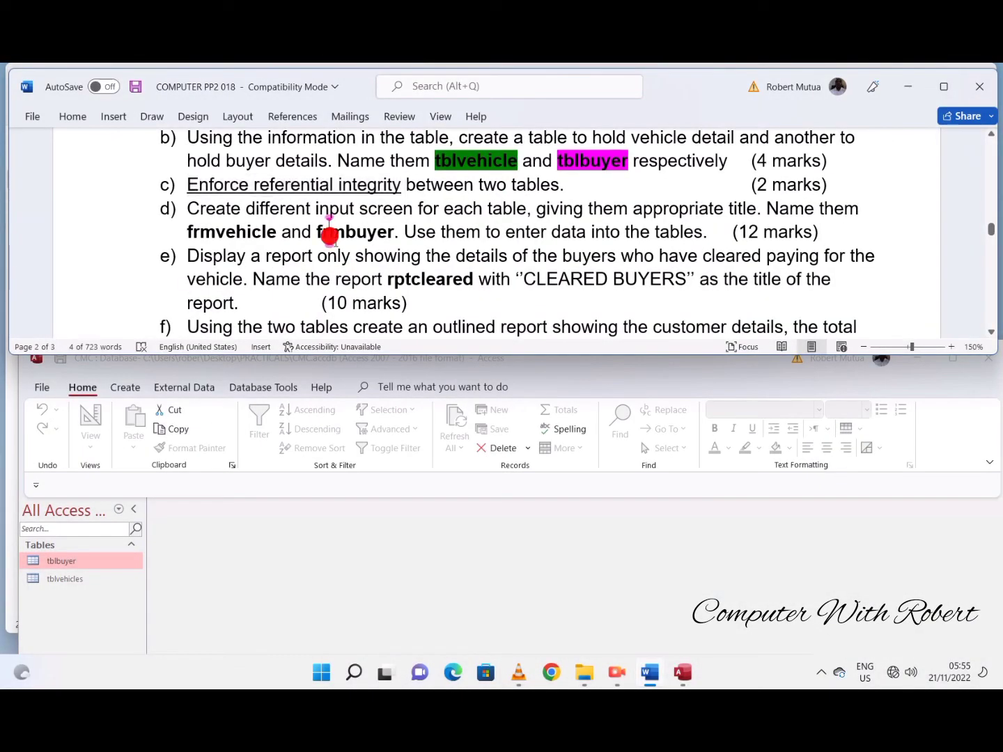
drag(186, 210, 536, 209)
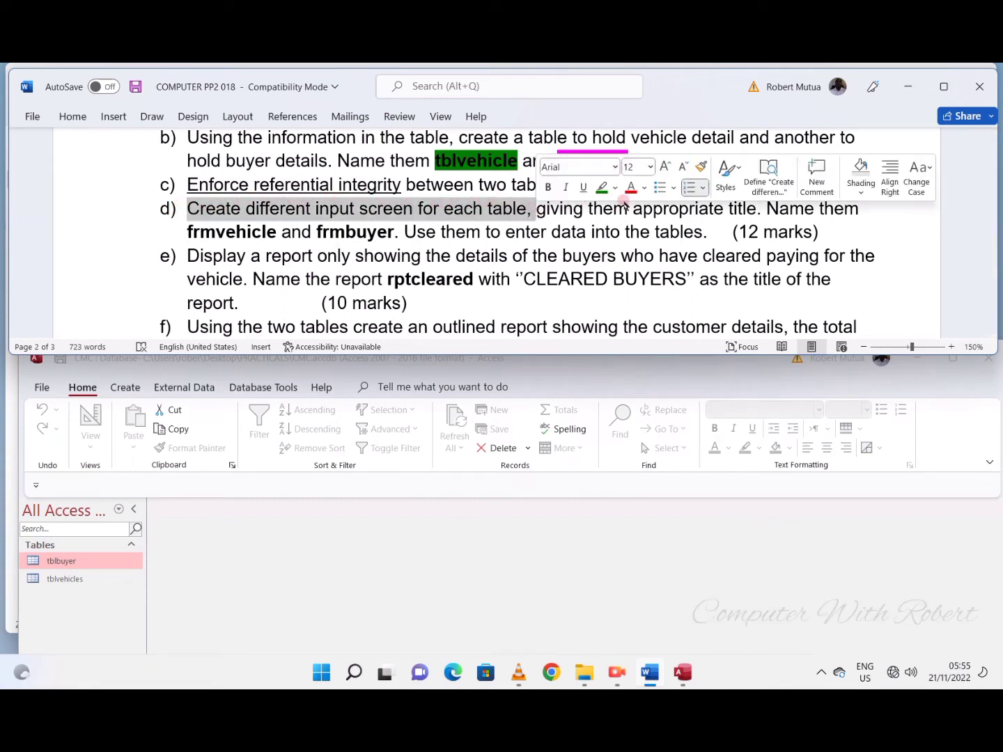
double_click(224, 233)
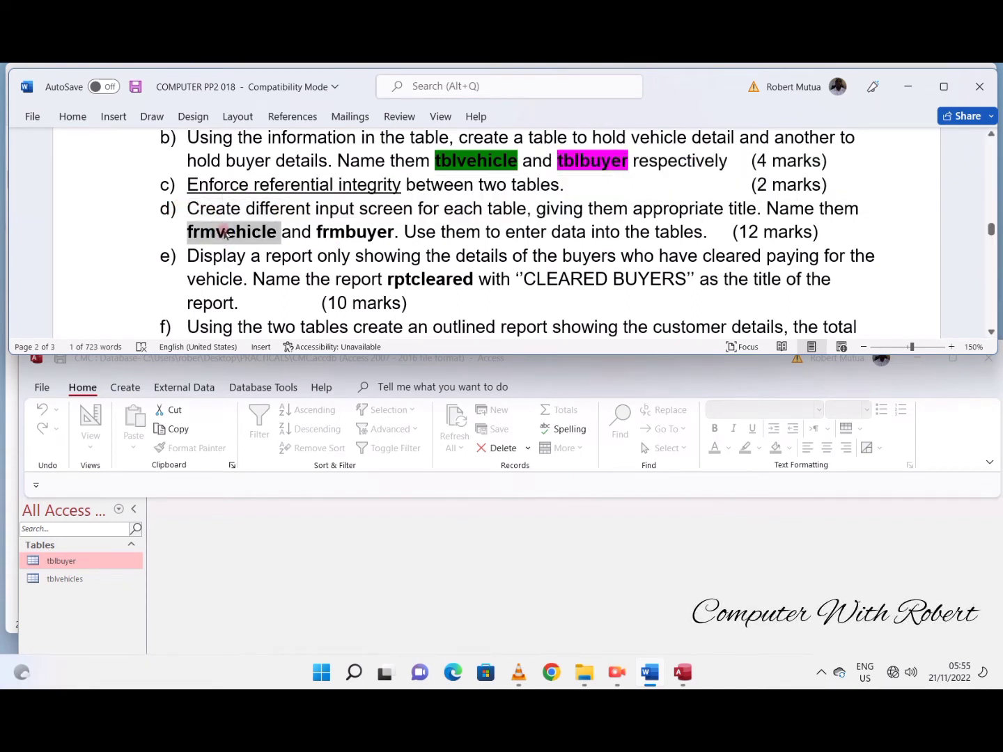
- Switch to Access and create a blank form in design view
click(241, 544)
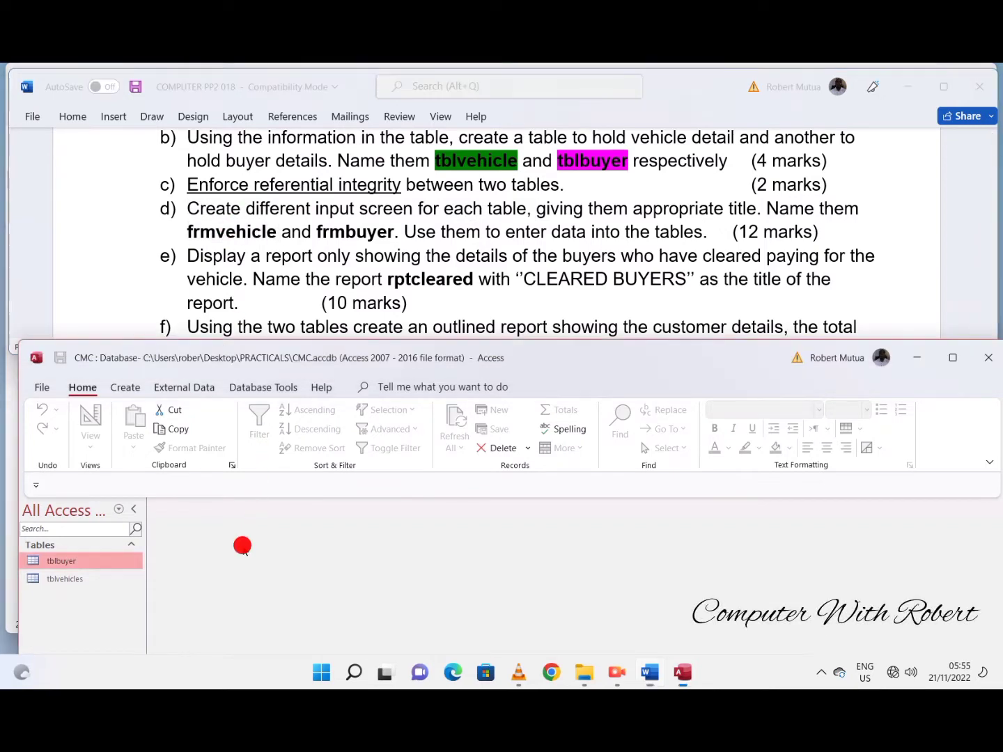
click(133, 384)
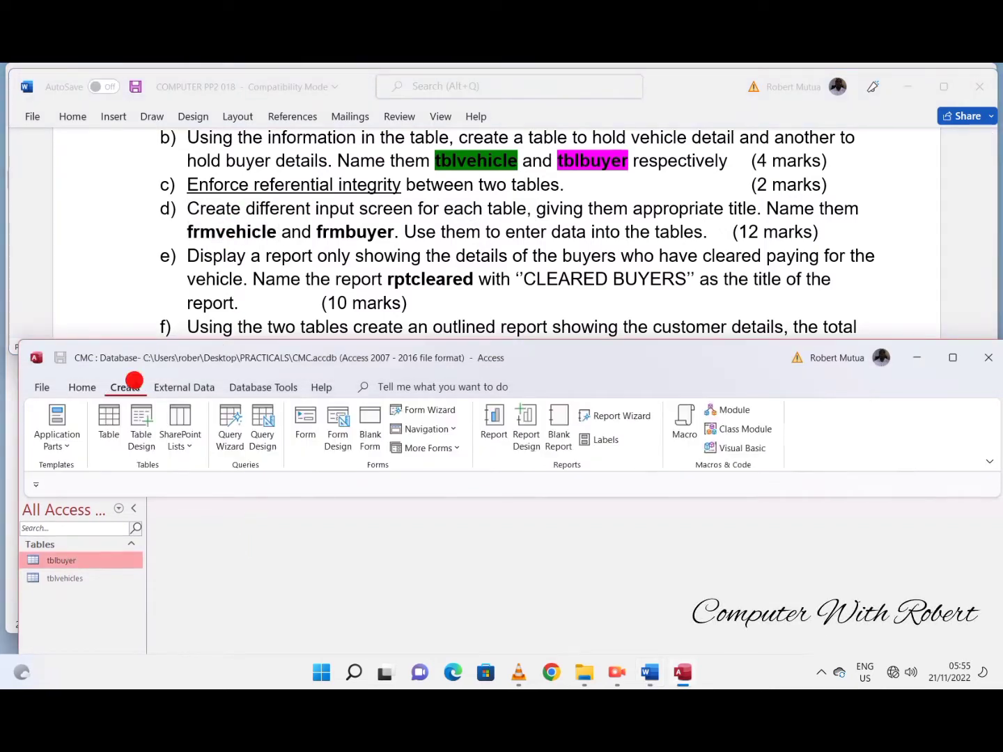
click(339, 421)
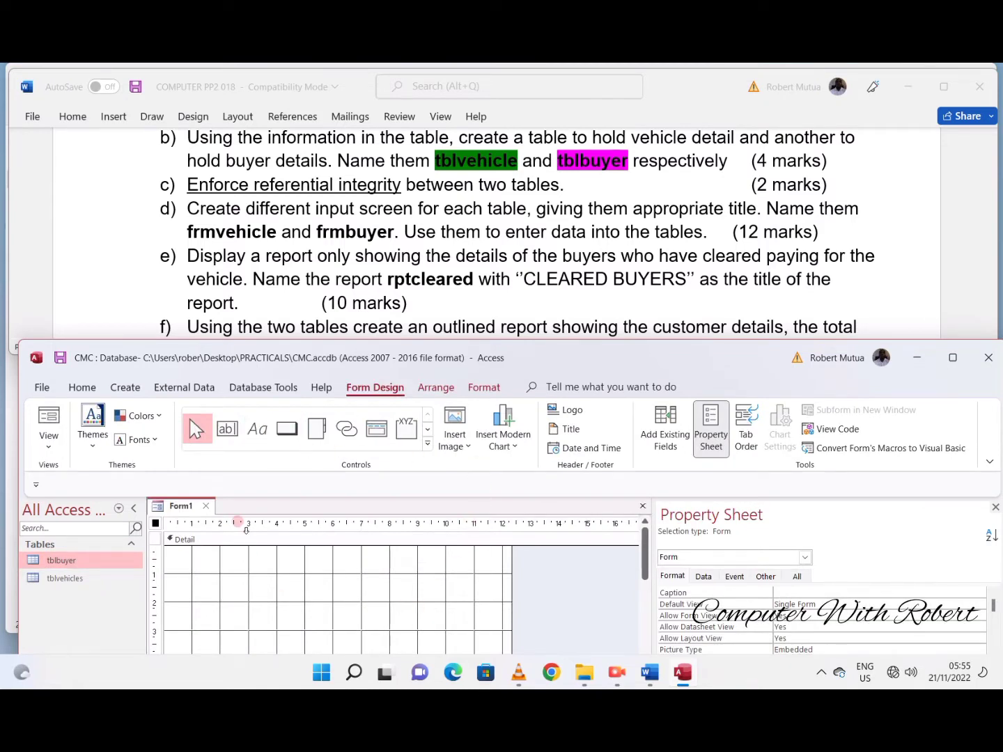
- Draw a label about 8 cm wide and 1.5 cm high at the top of the Detail section, reading VEHICLE DETAILS
click(257, 428)
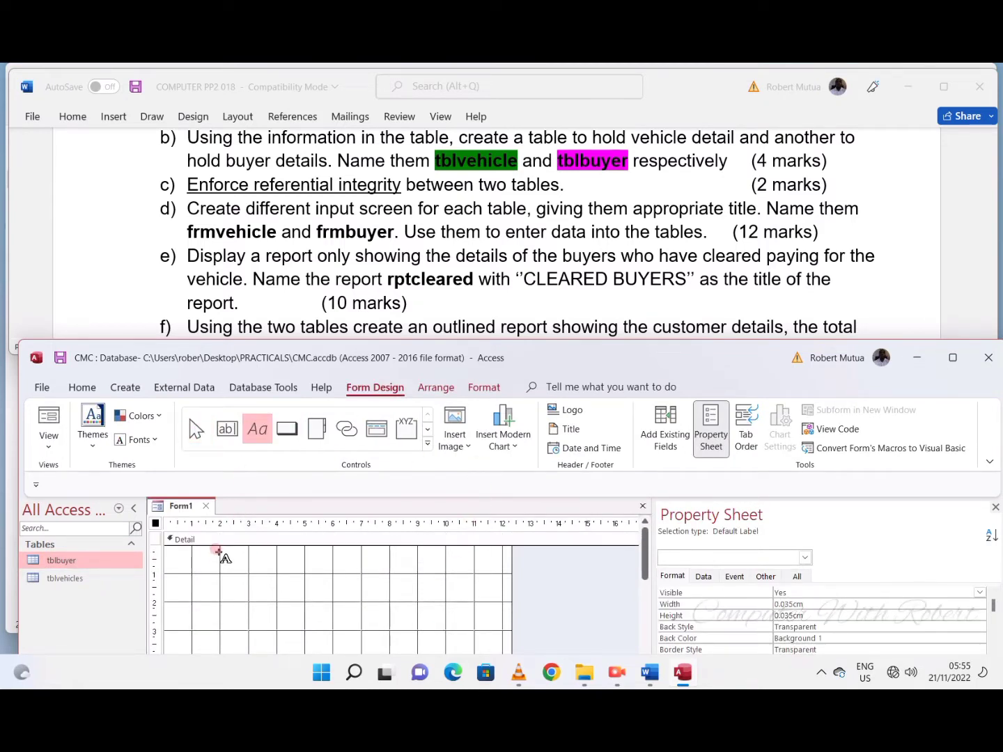
drag(219, 552, 446, 593)
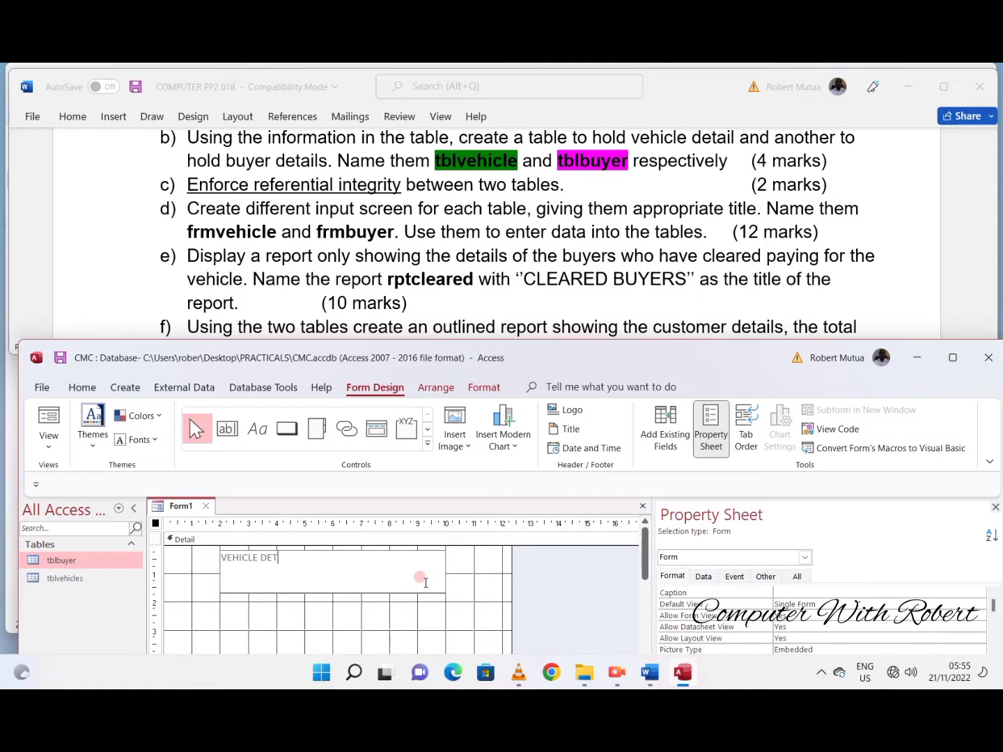
click(420, 604)
- Format the VEHICLE DETAILS label as centred 20-point Arial Black
click(313, 566)
click(484, 387)
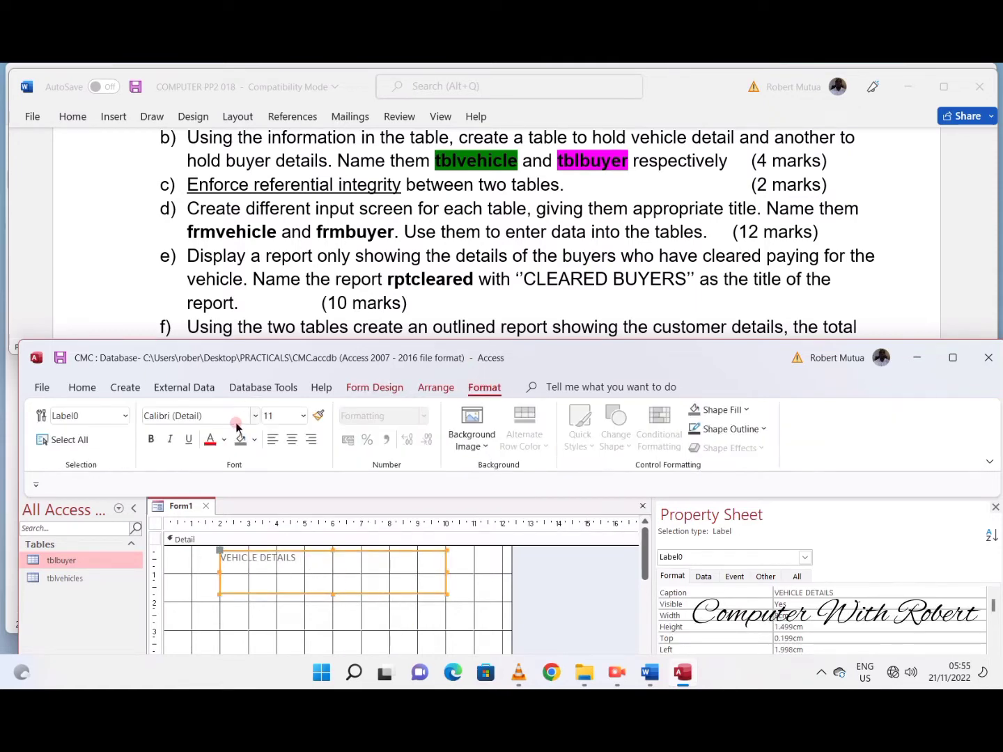
click(303, 416)
click(285, 292)
click(292, 440)
click(257, 417)
click(222, 172)
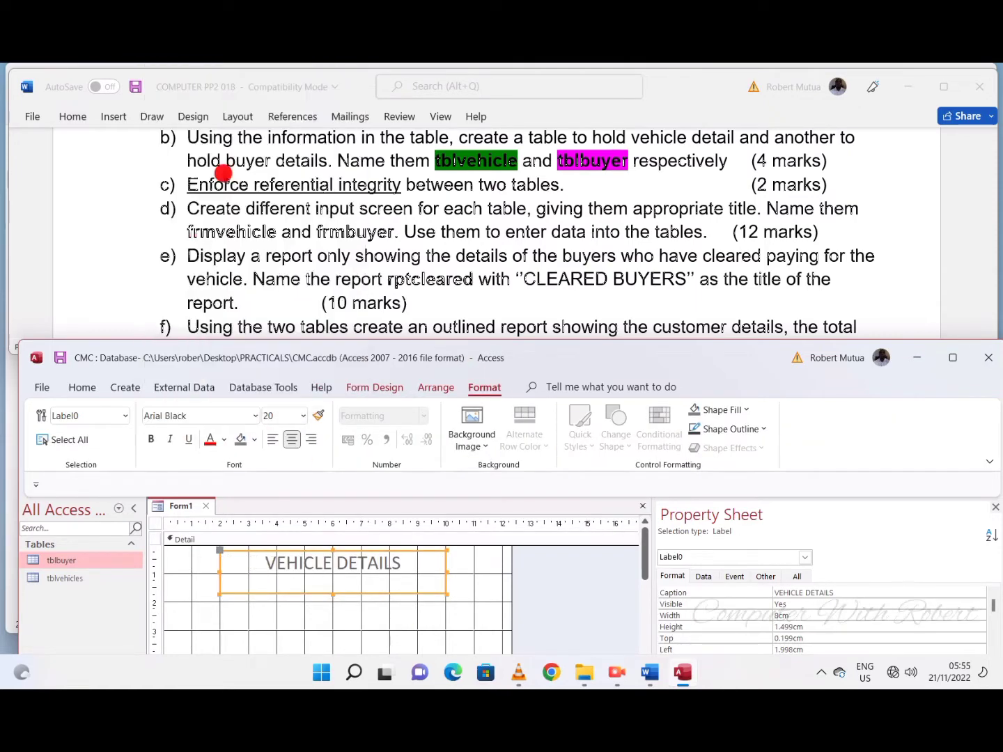
- Move the Access window higher on the screen and extend the form's Detail section downward
click(285, 620)
scroll(320, 564, down, 1)
drag(426, 355, 422, 180)
drag(392, 541, 389, 638)
scroll(388, 488, up, 1)
- Add the tblvehicles fields Vehicle Reg No, Vehicle Type, Vehicle Make, Vehicle Price, Amount Paid and Buyer Number to the form
click(367, 206)
click(658, 251)
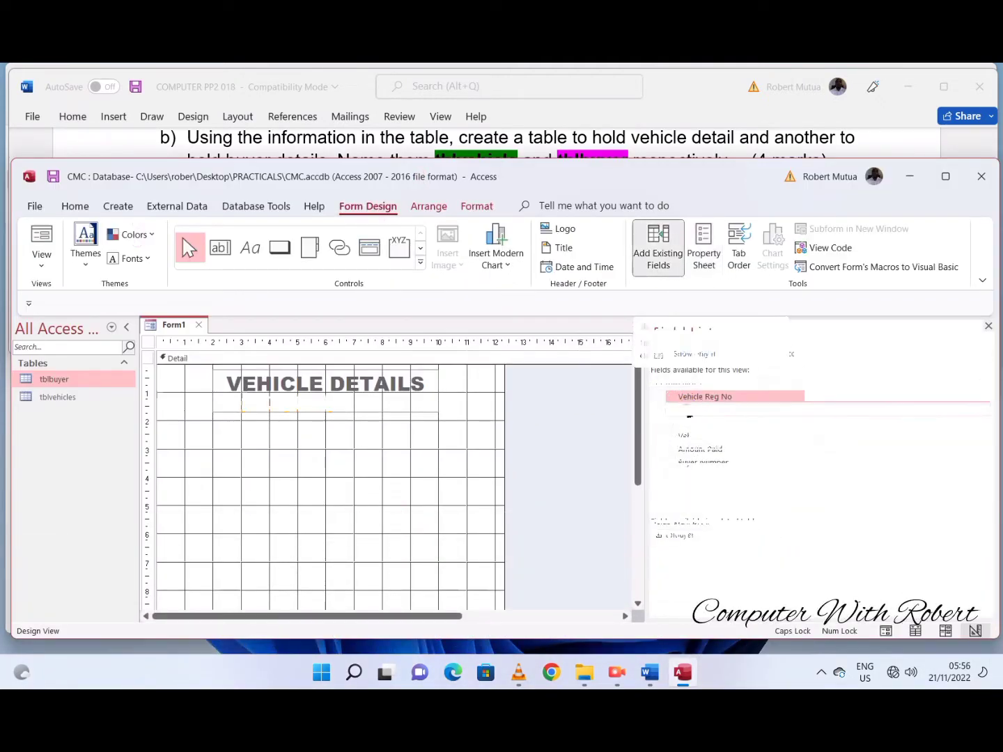
double_click(693, 396)
double_click(691, 409)
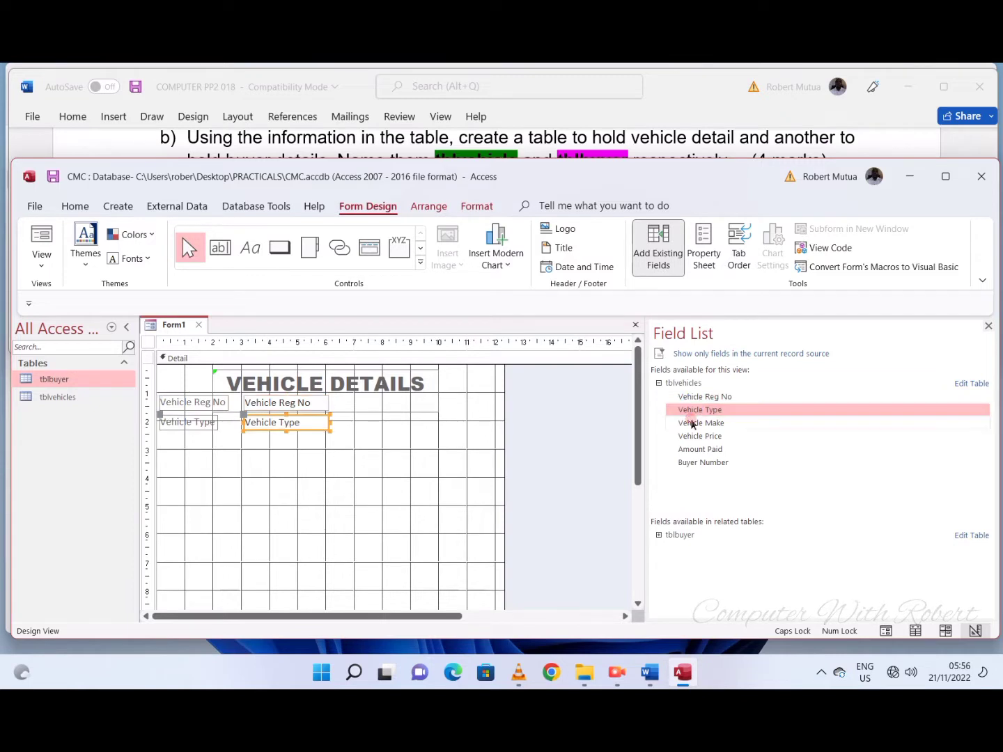
double_click(691, 425)
double_click(692, 437)
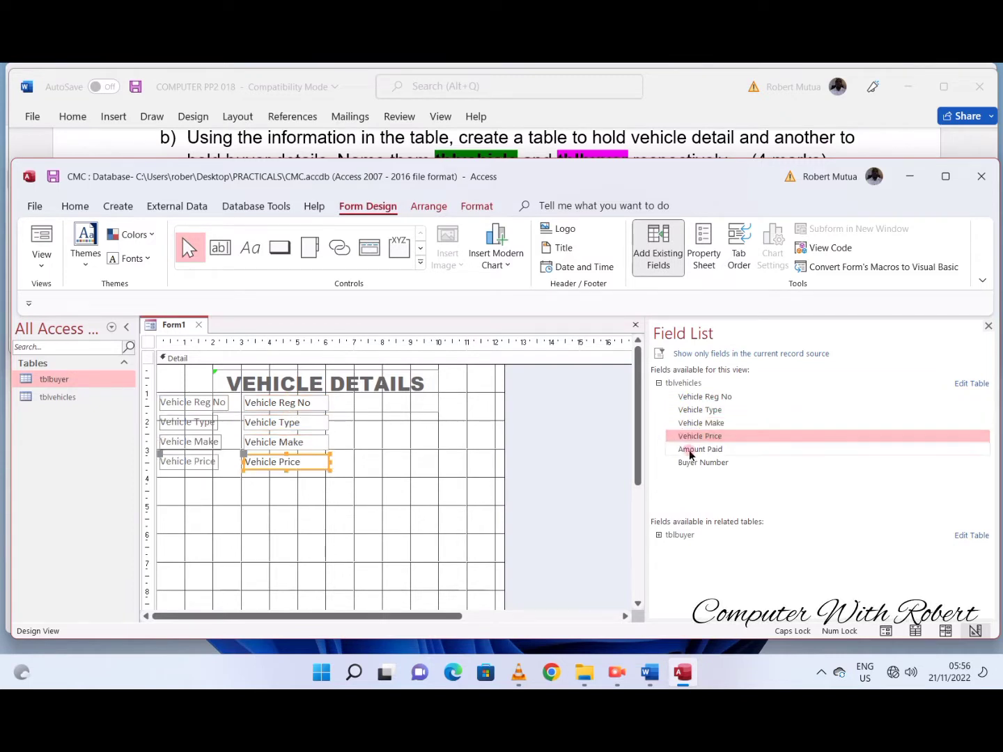
double_click(688, 450)
double_click(686, 462)
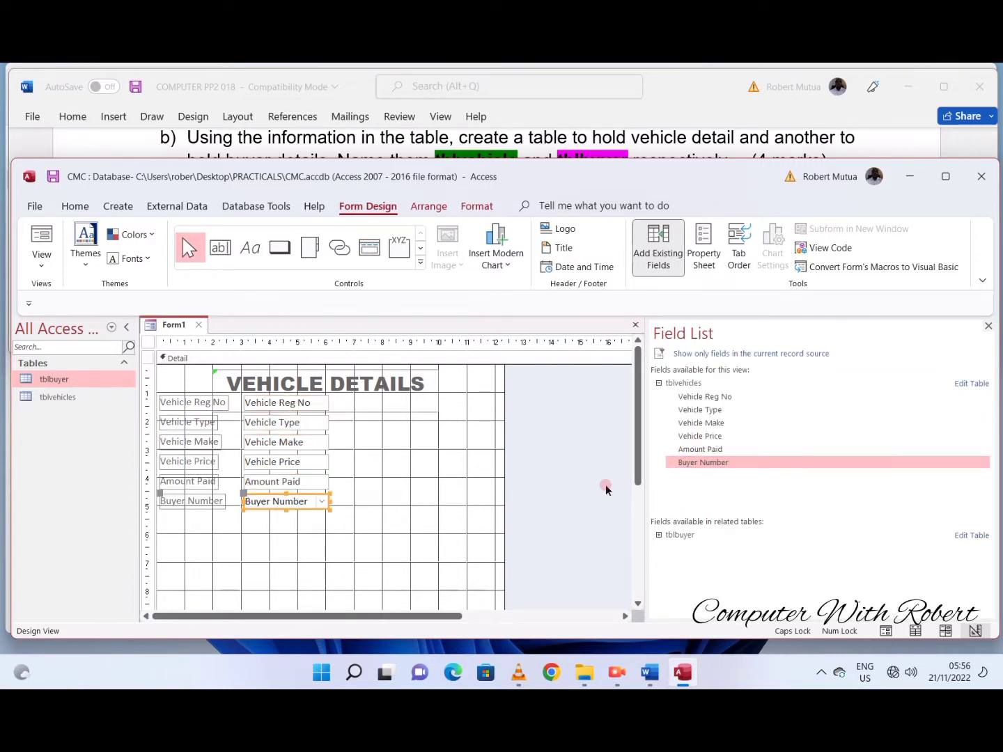
- Shift all six field controls together down below the VEHICLE DETAILS label
click(267, 403)
shift+click(265, 421)
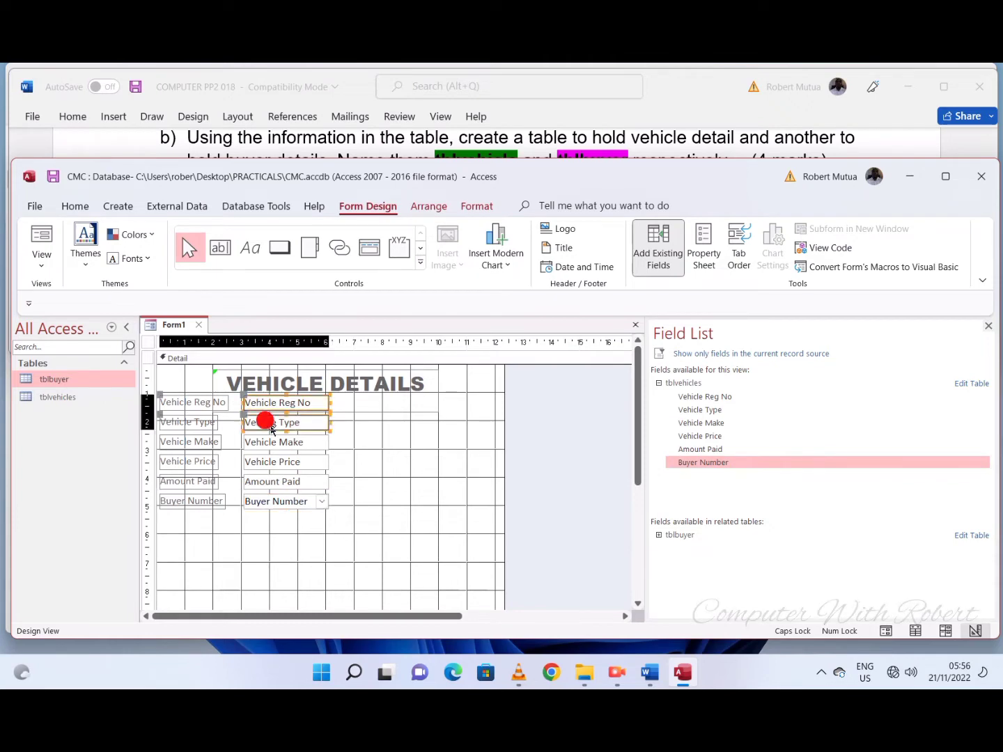
shift+click(268, 442)
shift+click(269, 460)
shift+click(269, 482)
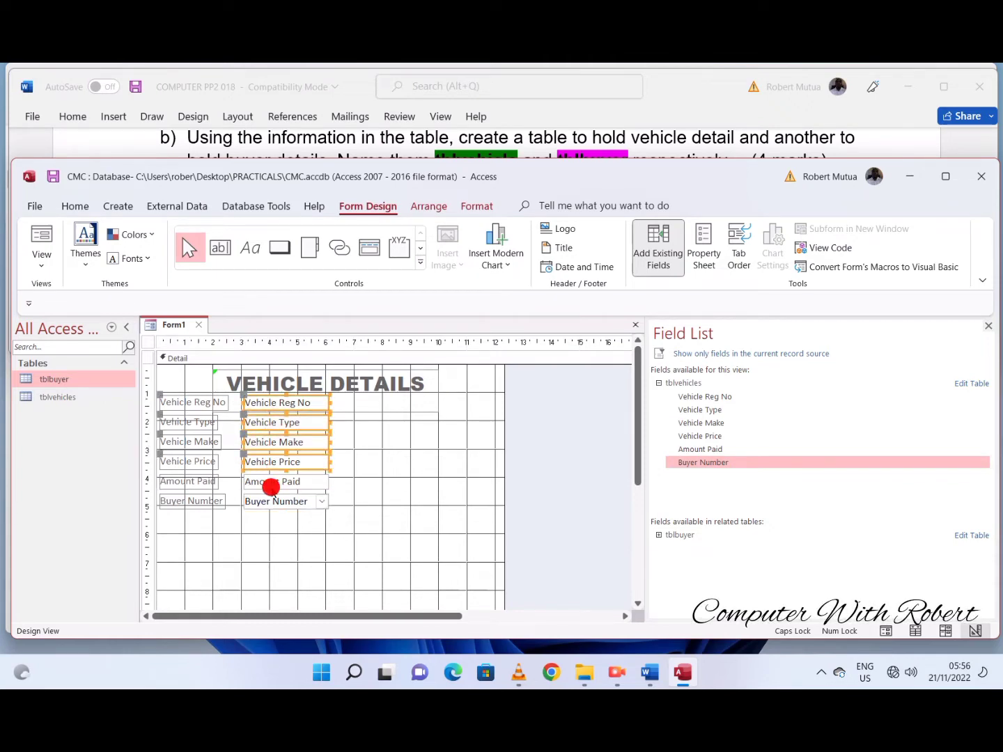
shift+click(273, 503)
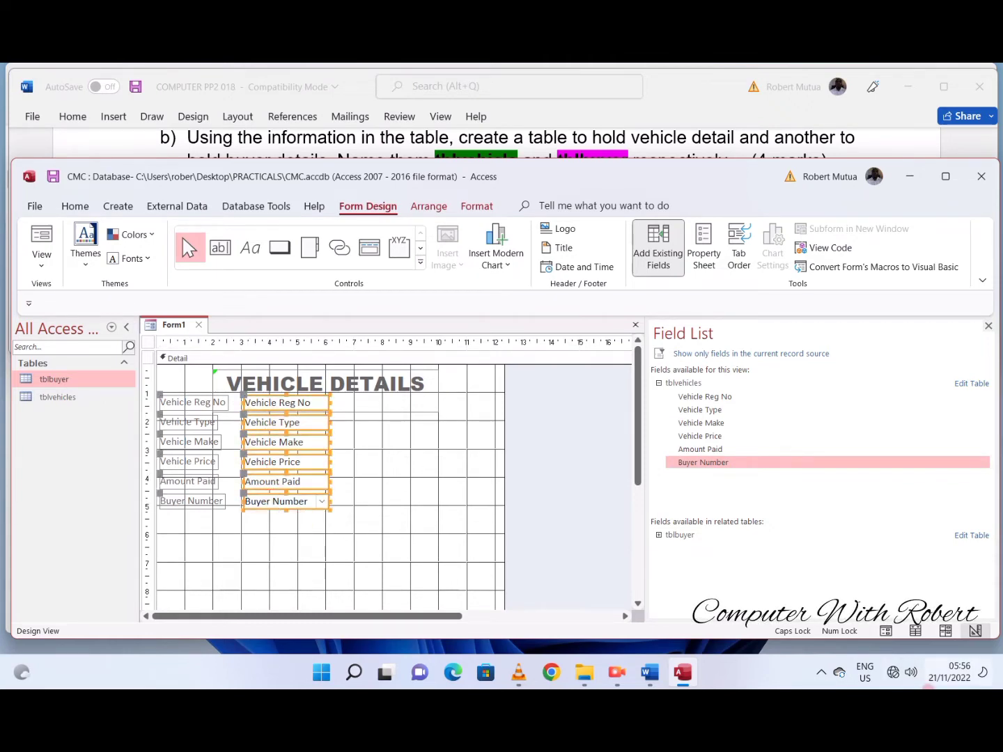
key(Down)
key(Down)
key(Down)
key(Down)
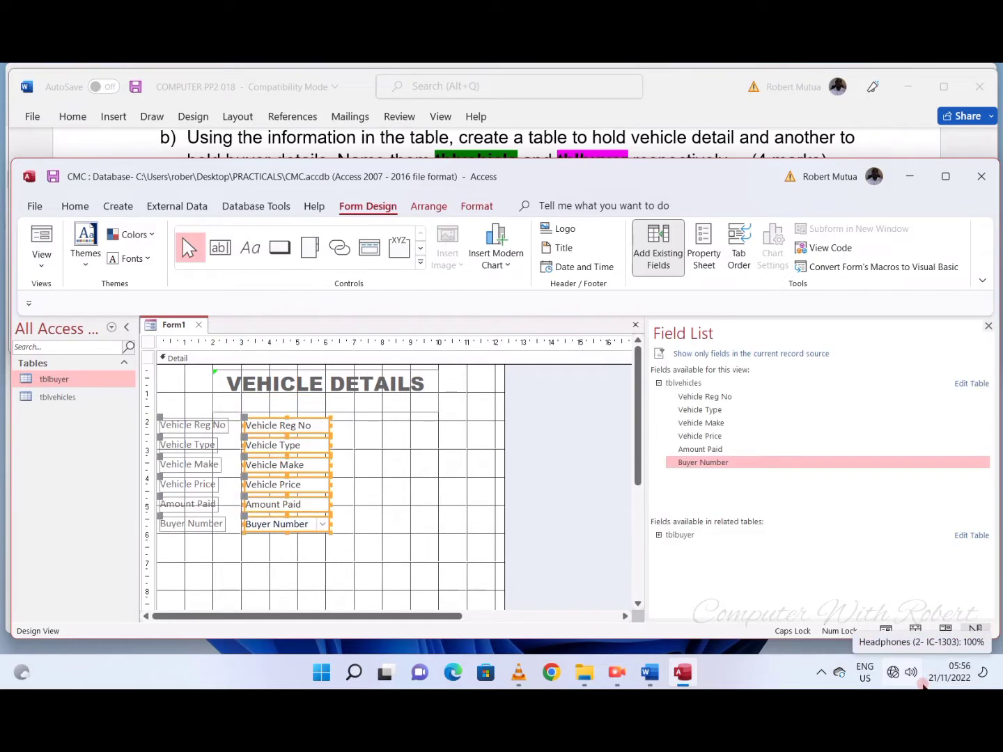
key(Down)
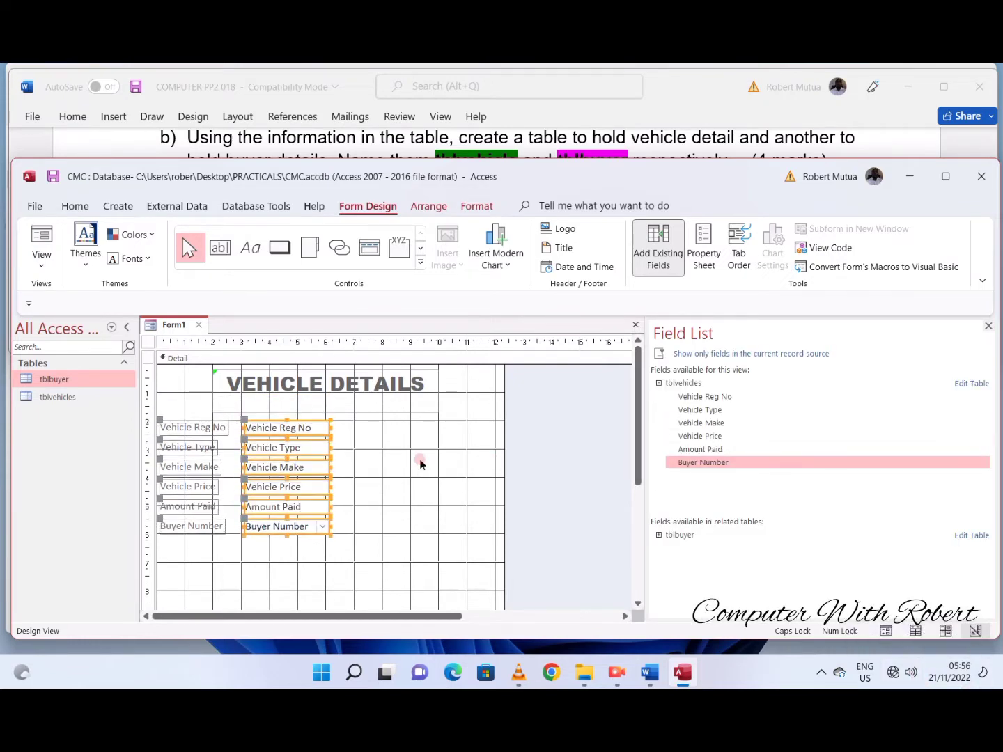
click(391, 458)
- Place a command button beside the Buyer Number field and assign it the Save Record action from Record Operations
click(164, 423)
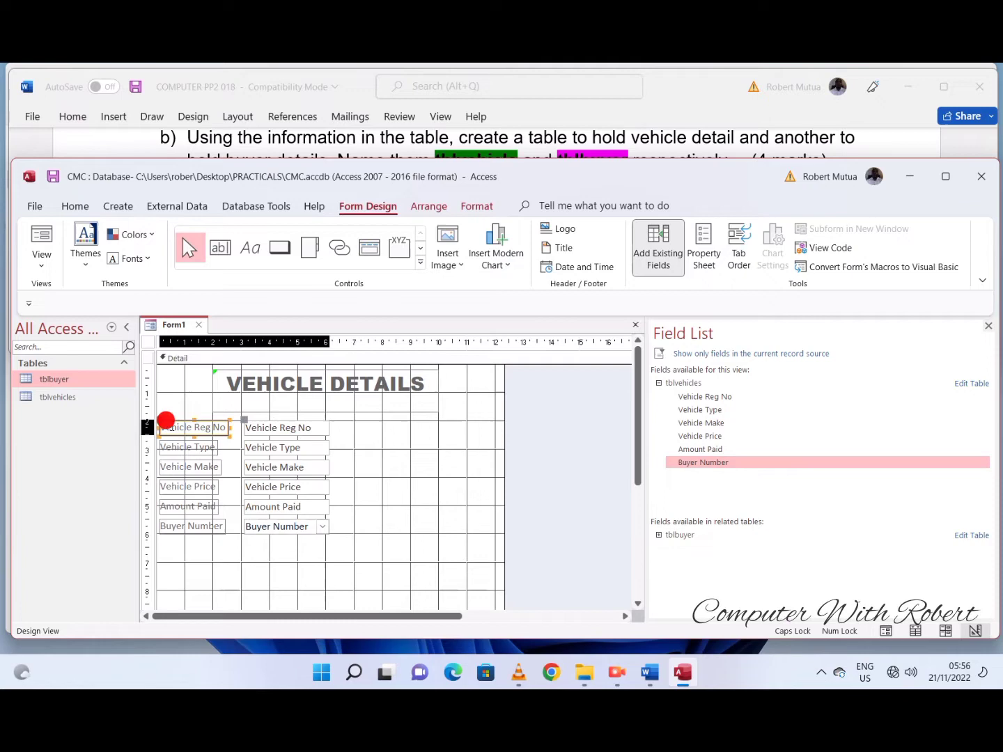
click(411, 481)
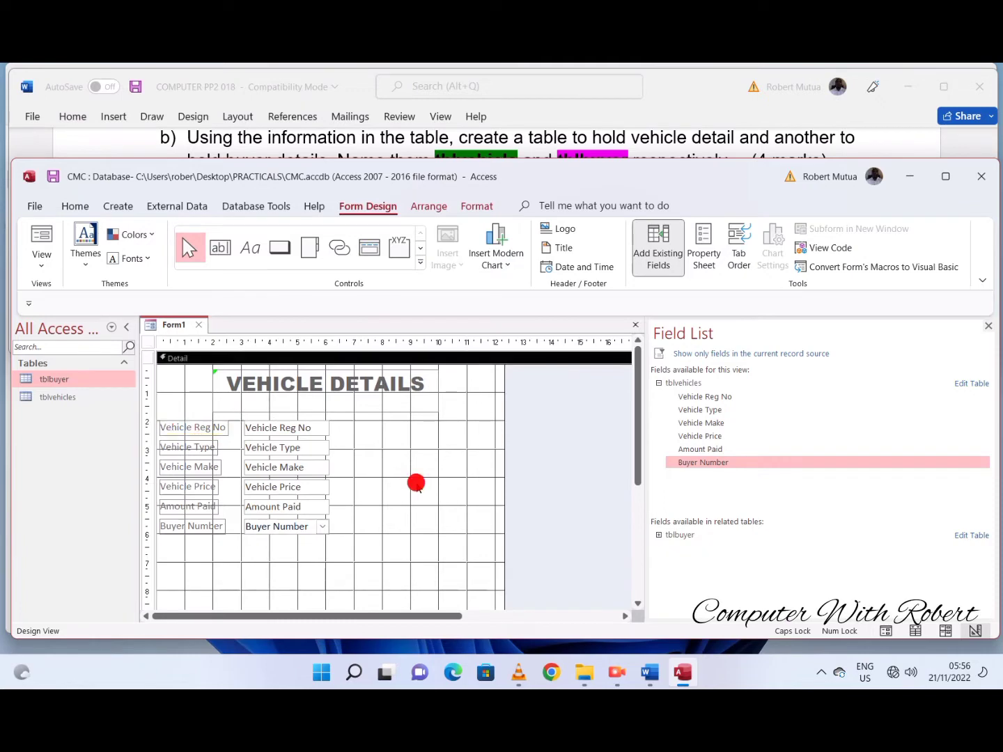
click(282, 252)
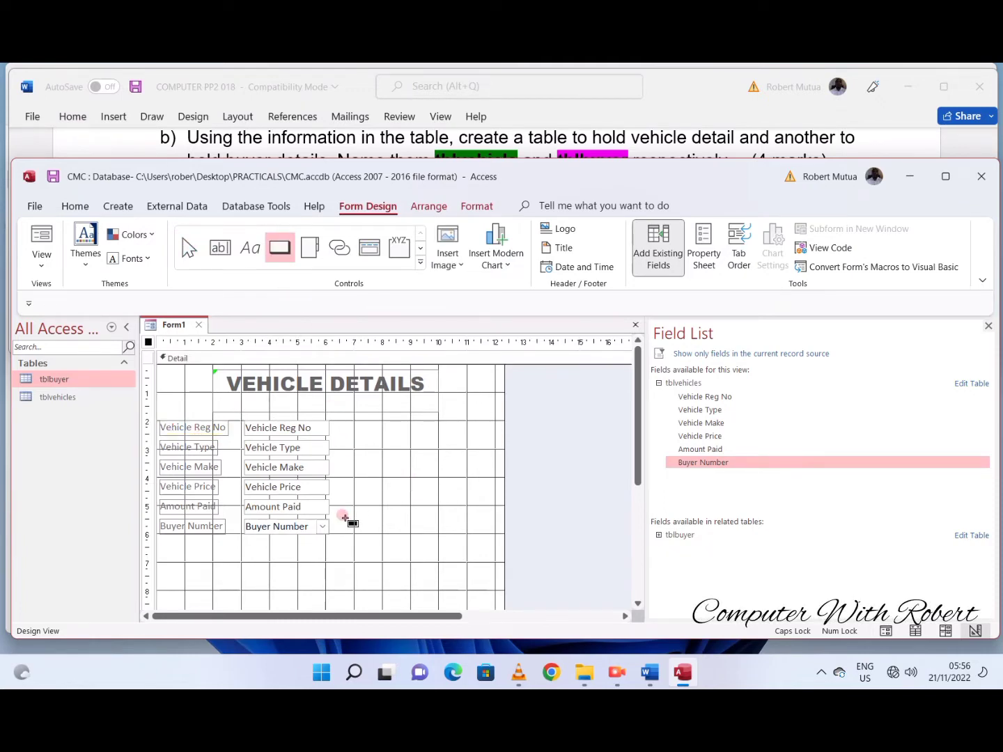
drag(344, 519, 436, 534)
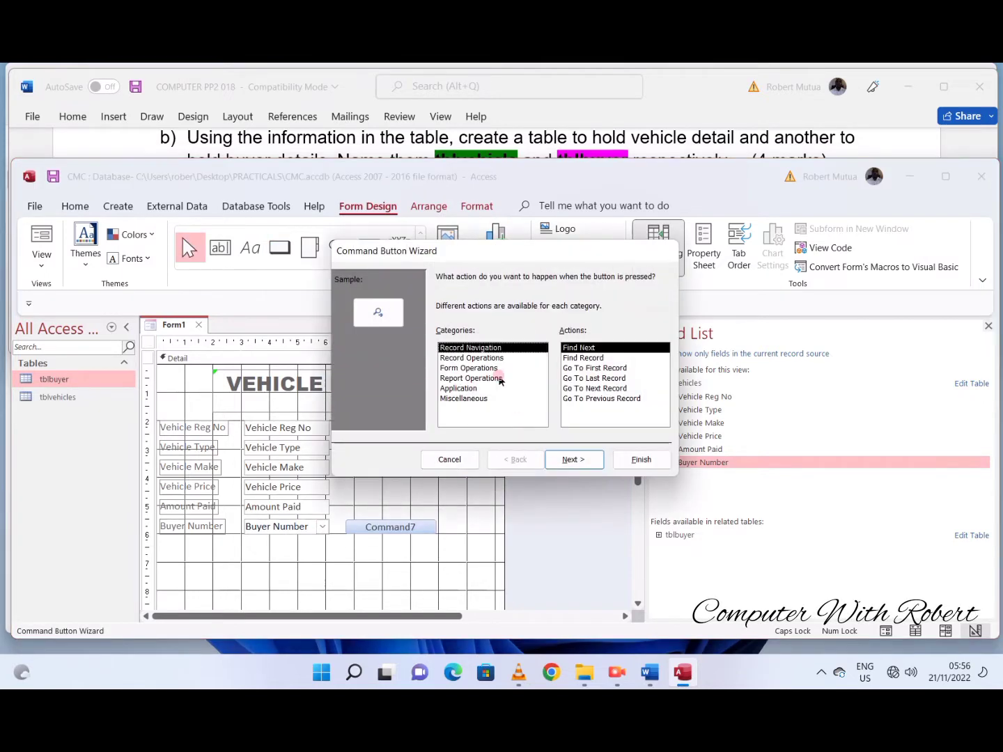
click(478, 358)
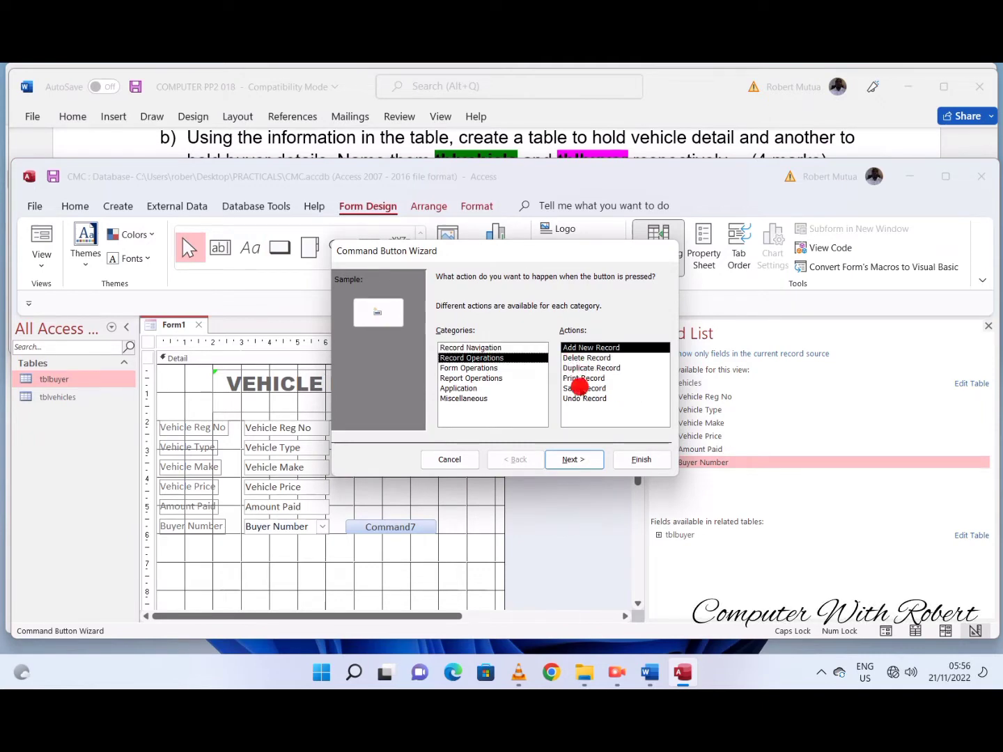
click(580, 388)
click(572, 458)
- Give the command button the text caption POST RECORD and complete the wizard with the default button name
drag(535, 337, 491, 339)
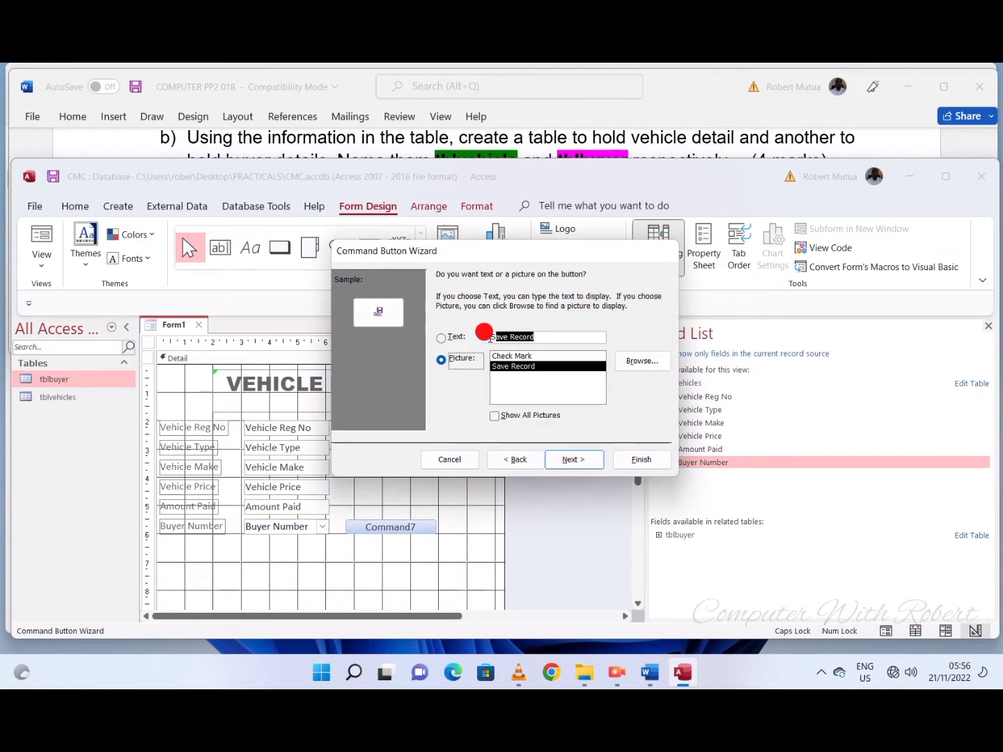
click(473, 337)
text(post)
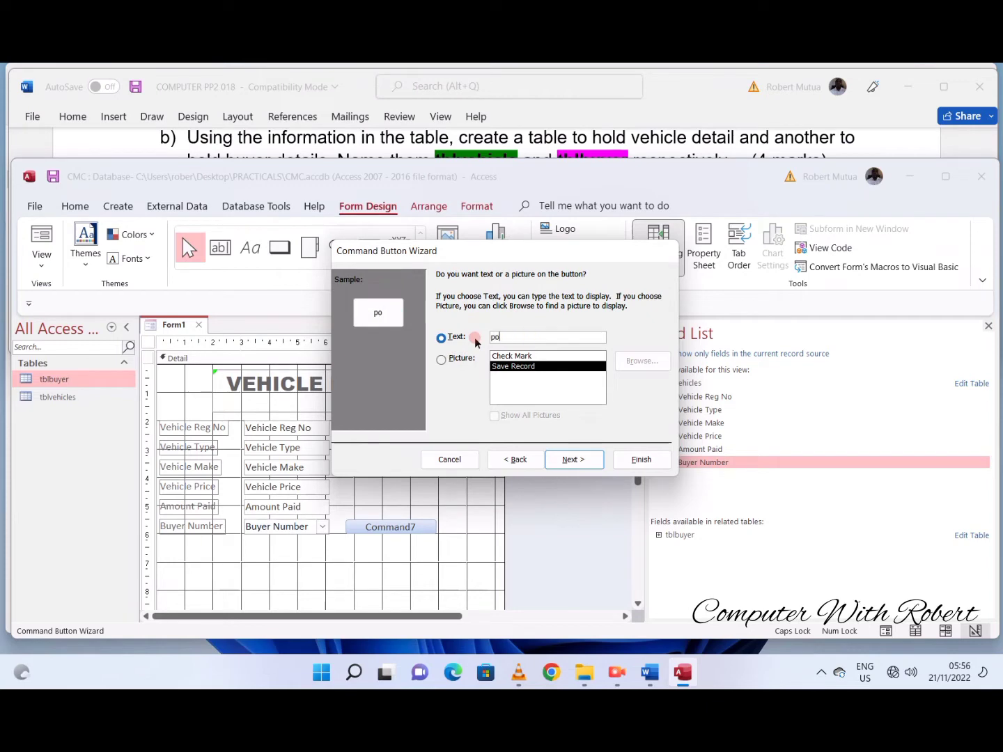
key(BackSpace)
key(BackSpace)
key(BackSpace)
key(BackSpace)
text(POST RECORD)
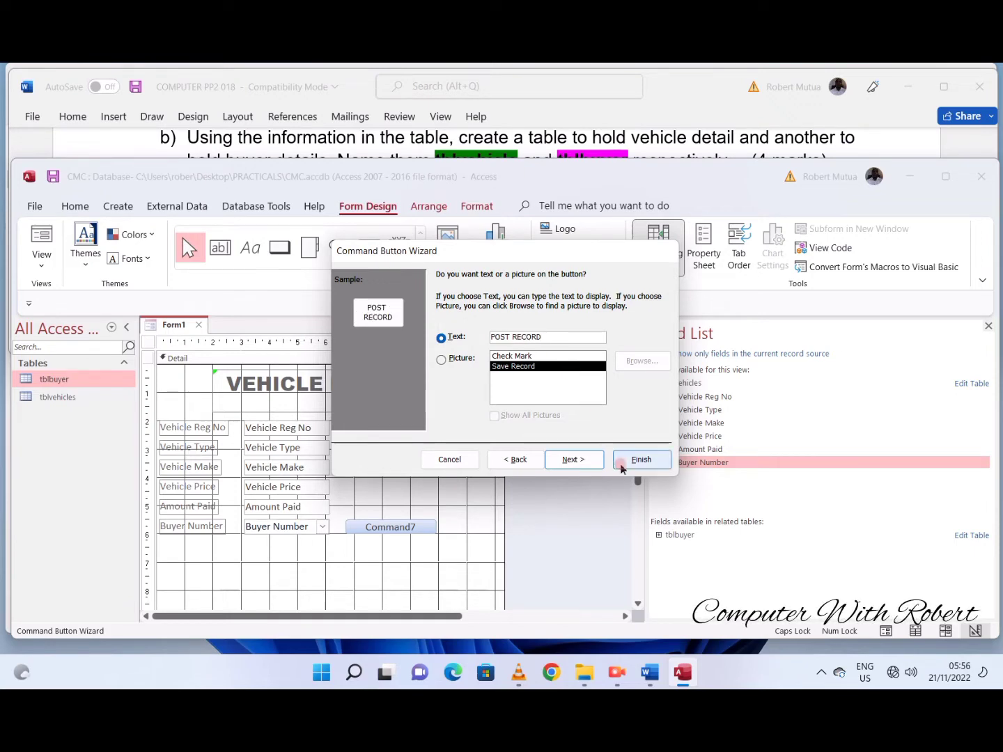
click(576, 460)
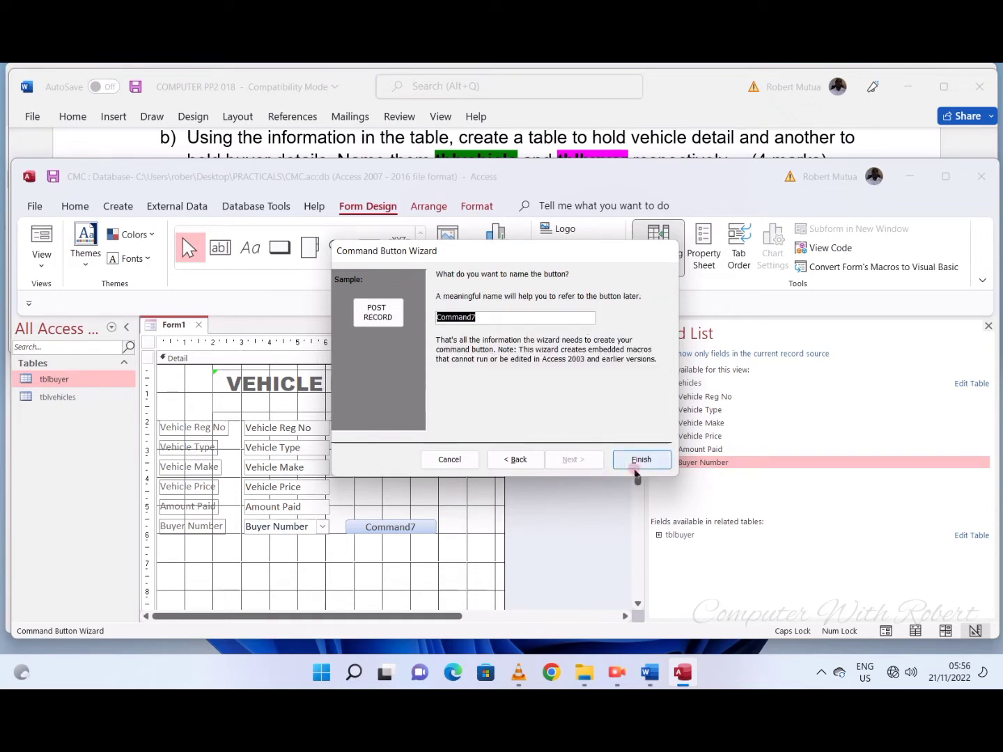
click(641, 461)
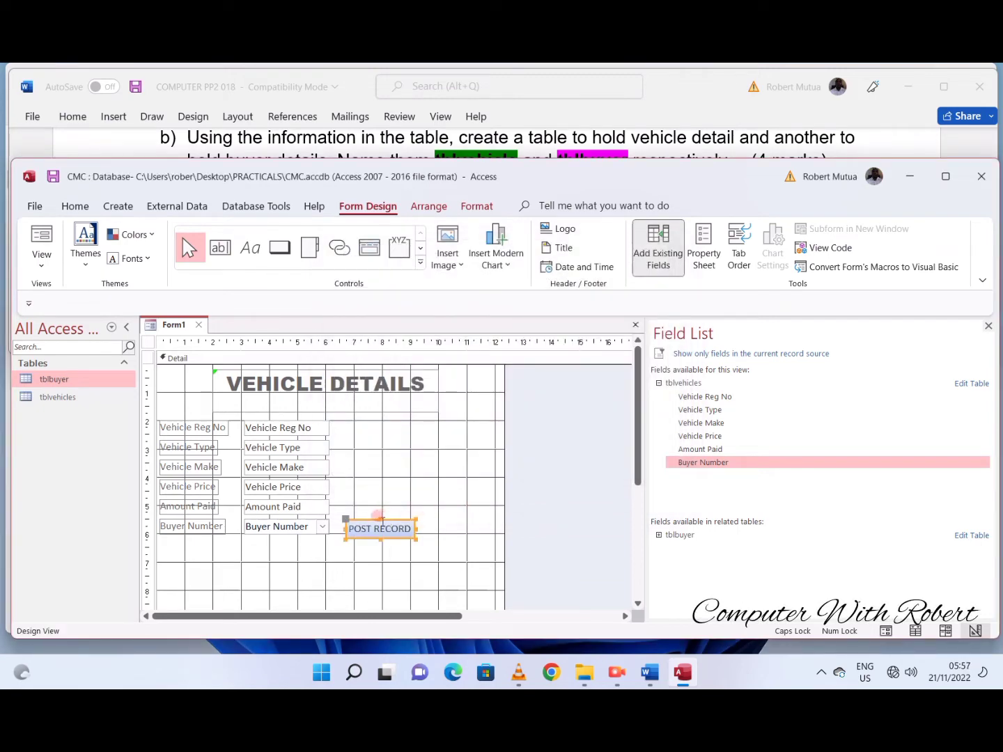
- Nudge the POST RECORD button up slightly to line it up with the Buyer Number field
click(380, 520)
key(Up)
key(Up)
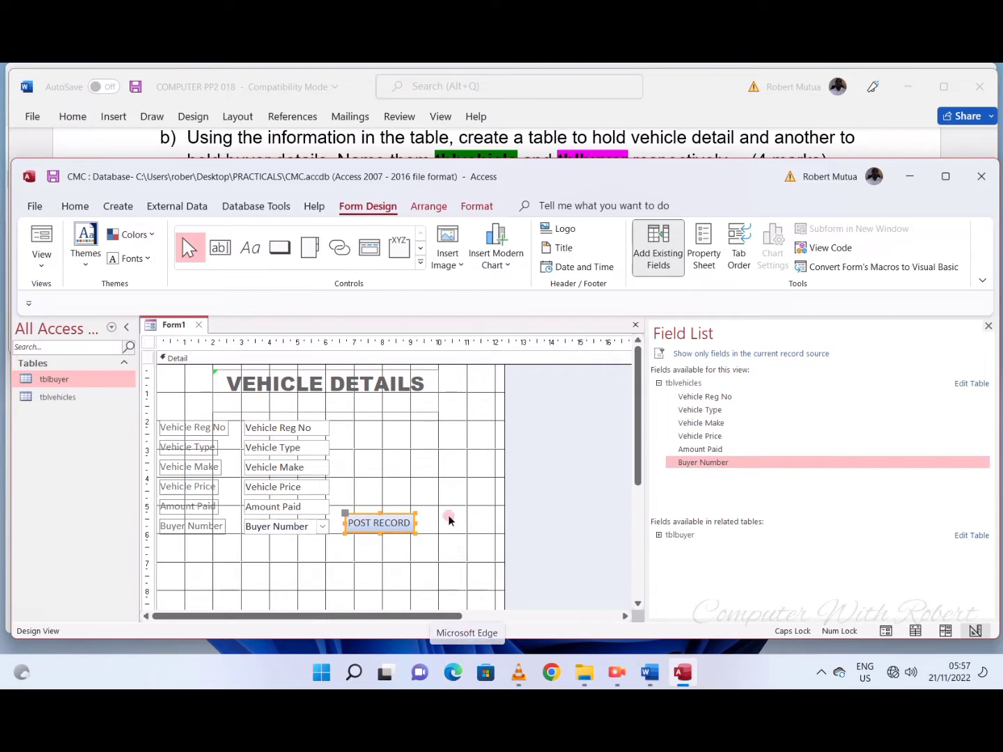
- Add a DELETE RECORD command button directly above the POST RECORD button
click(597, 268)
click(386, 492)
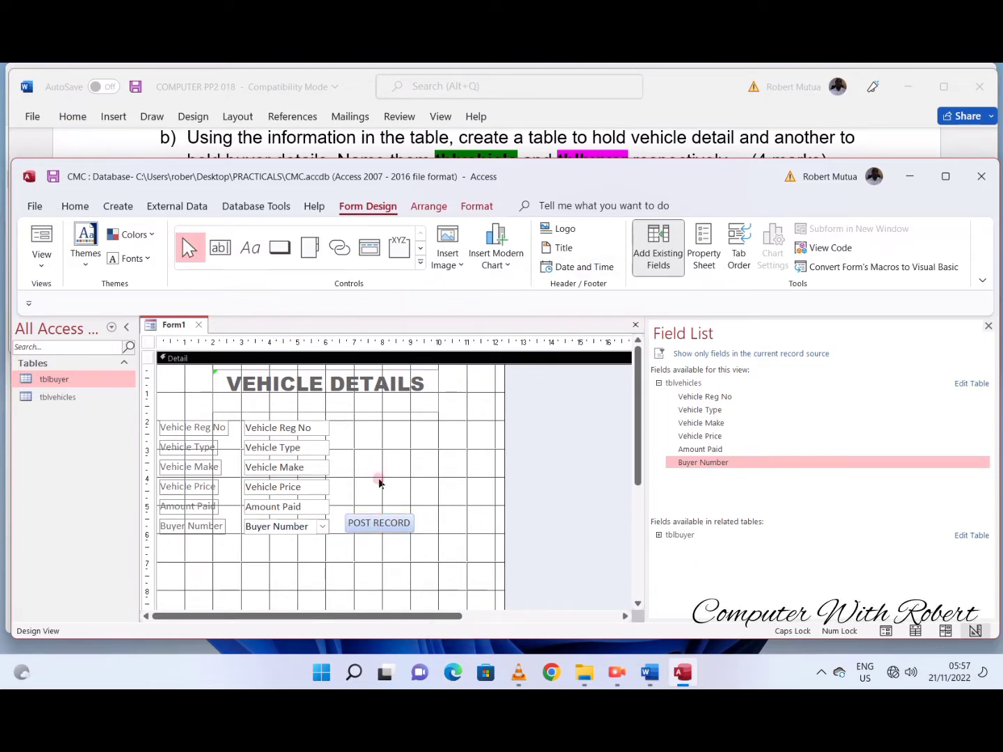
click(280, 247)
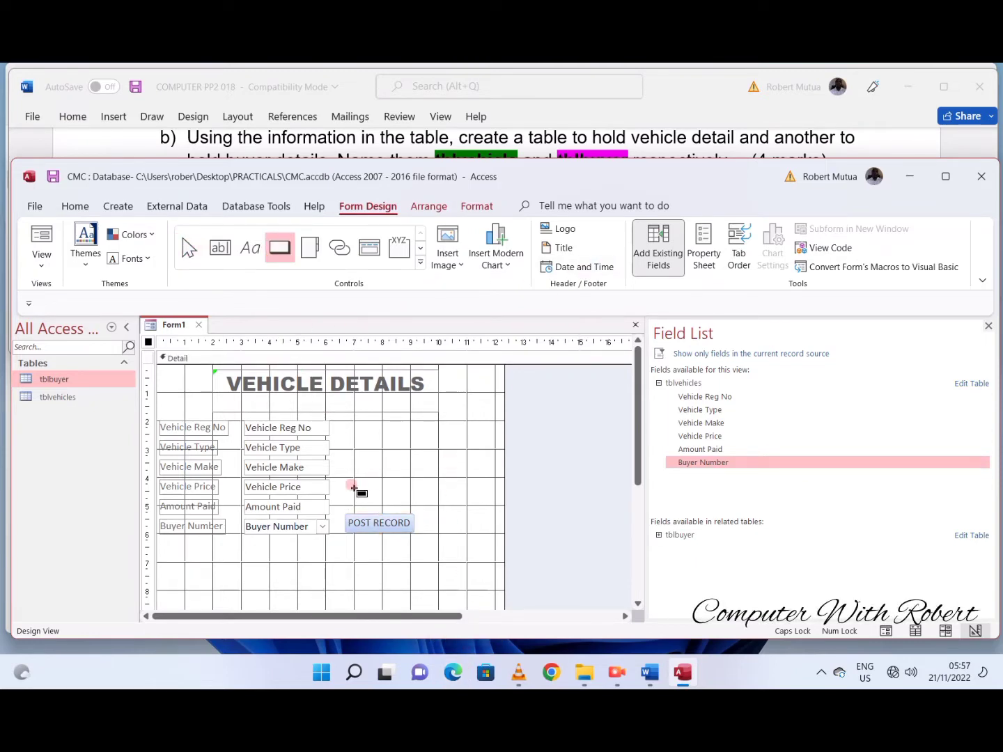
drag(353, 486, 386, 512)
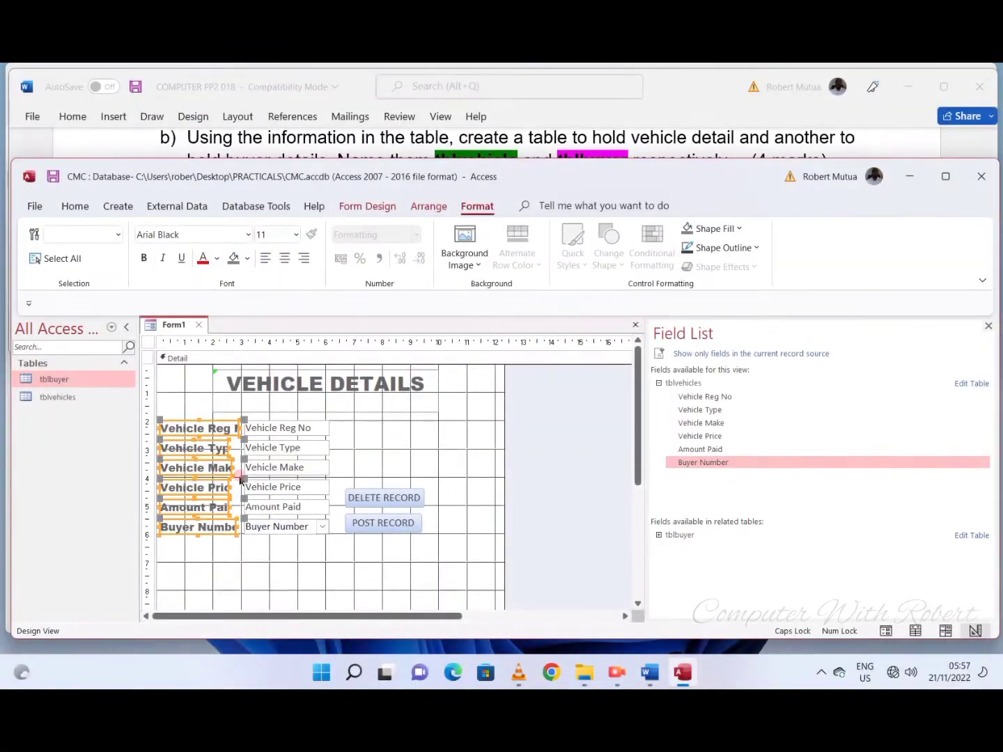
- Widen the six field labels, and widen their six input boxes from Vehicle Reg No to Buyer Number
drag(240, 479, 267, 426)
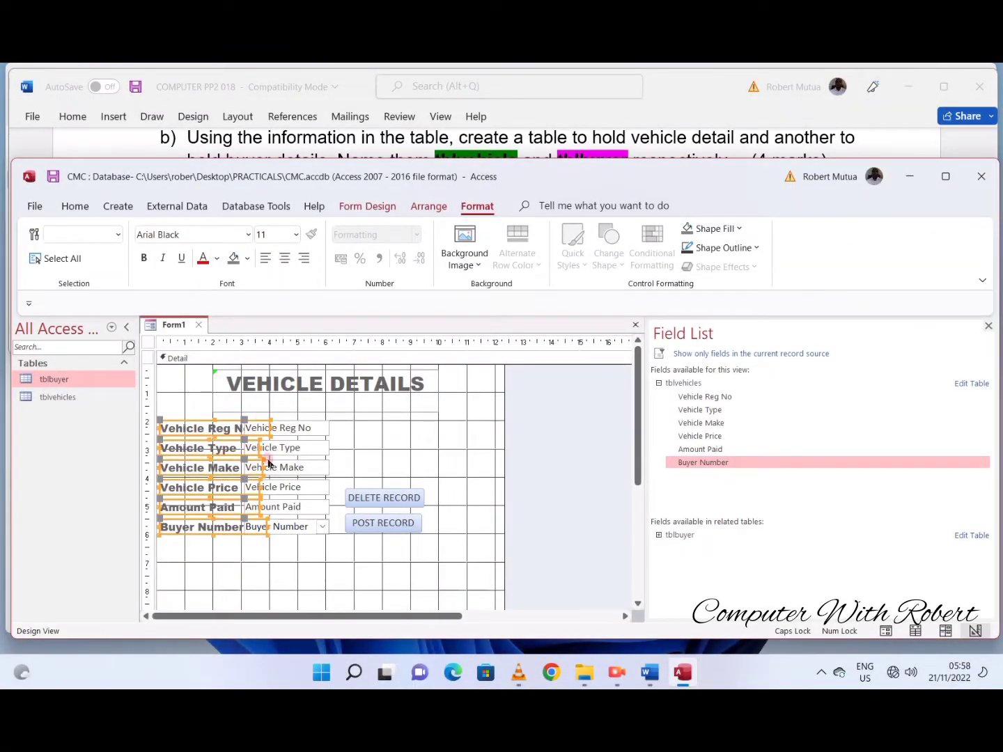
click(271, 547)
click(290, 429)
shift+click(291, 448)
shift+click(289, 470)
shift+click(289, 490)
shift+click(289, 508)
shift+click(290, 527)
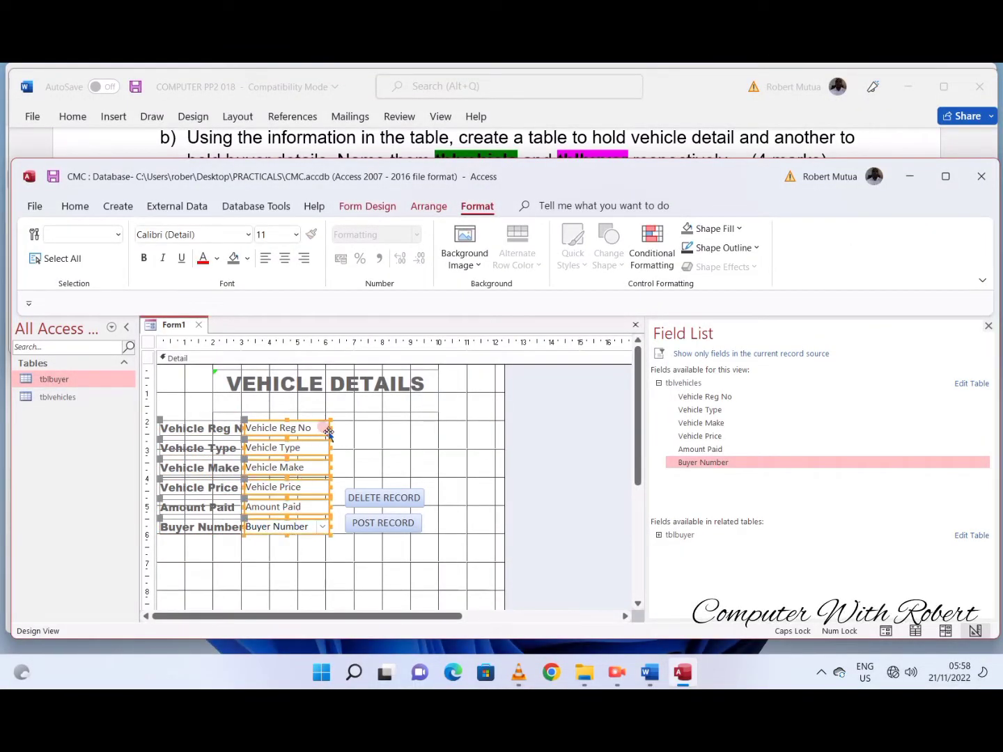
drag(332, 430, 362, 422)
- Shift the six input boxes right, clear of their labels, and move the DELETE RECORD and POST RECORD buttons right of the boxes
click(242, 425)
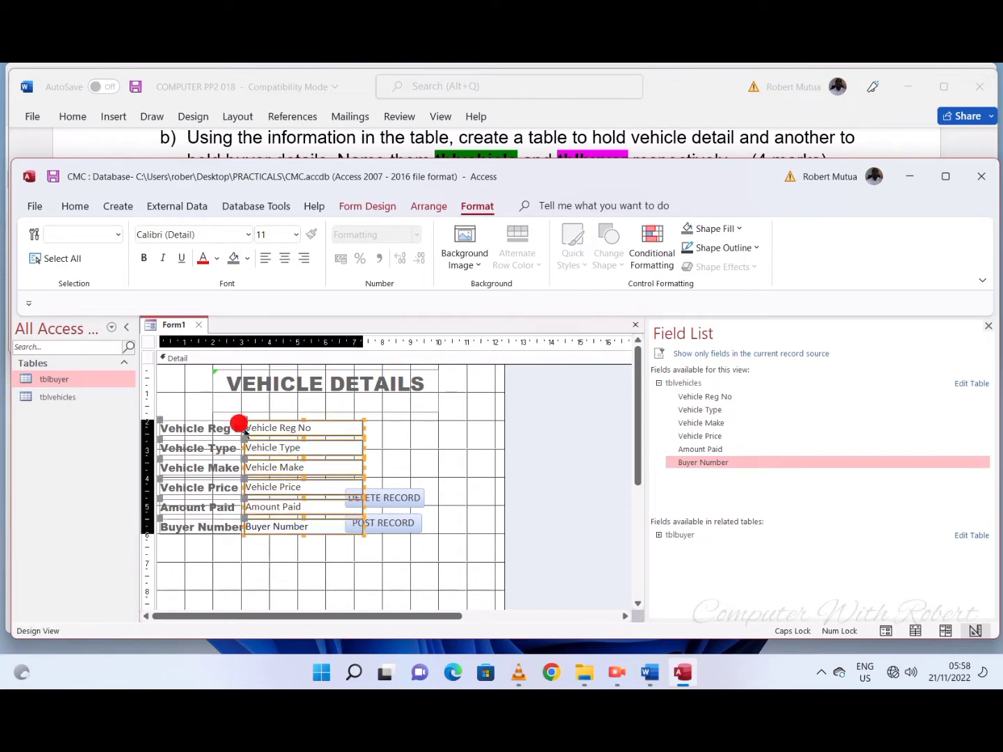
drag(244, 429, 271, 424)
click(404, 494)
shift+click(401, 523)
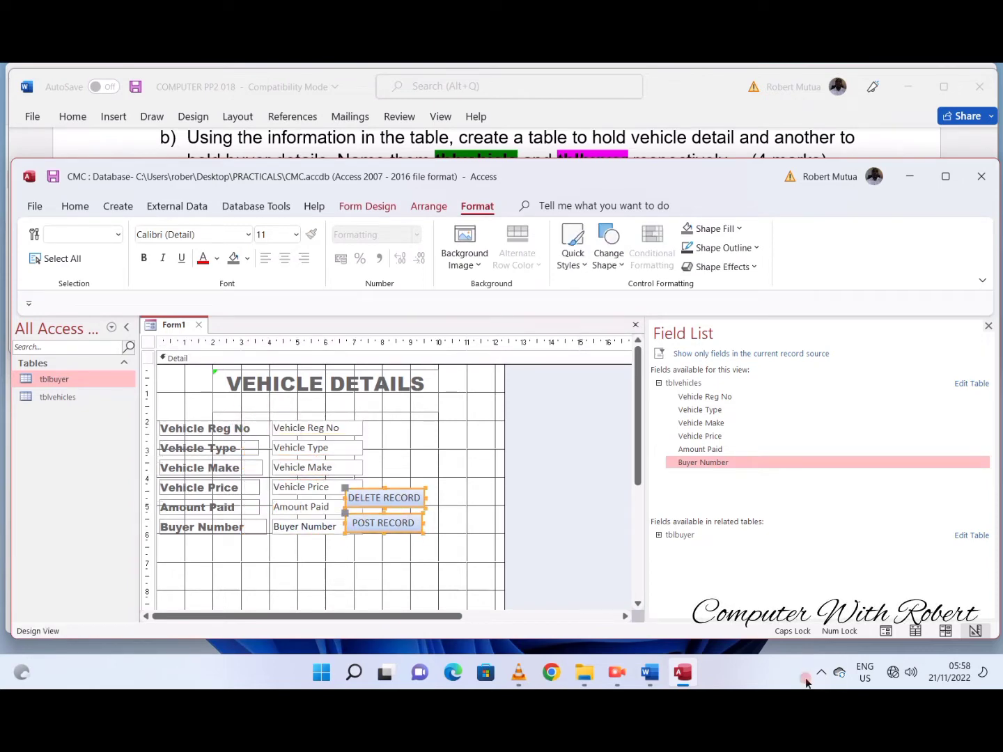
drag(392, 498, 419, 495)
- Apply the glossy purple theme quick style to the DELETE RECORD and POST RECORD buttons
click(609, 258)
click(573, 258)
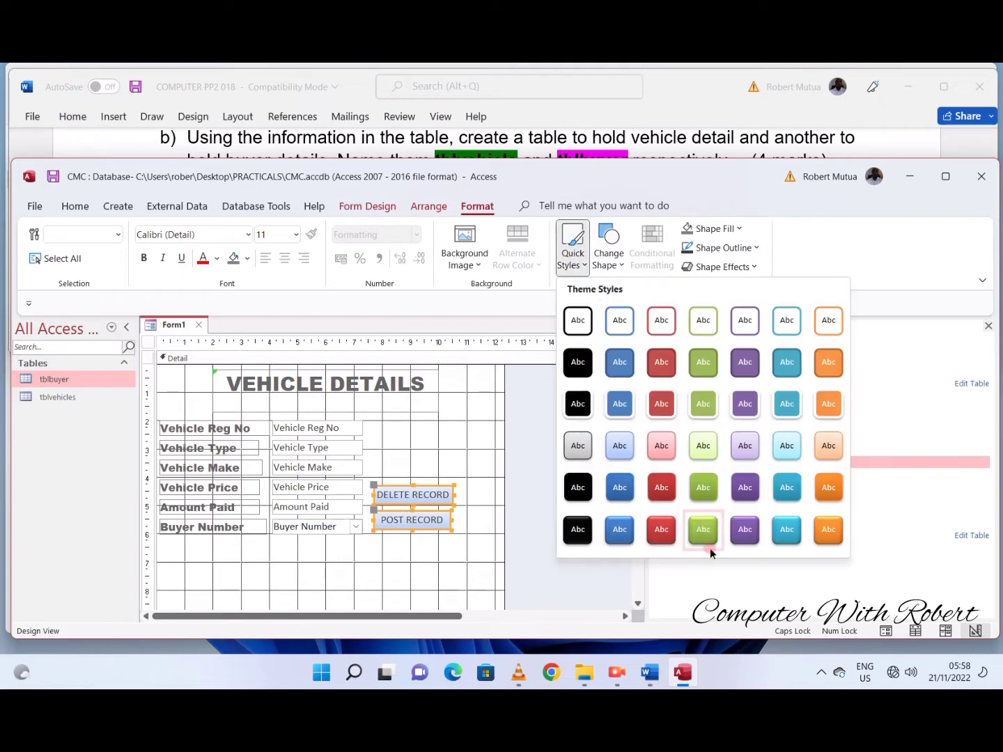
click(749, 516)
click(437, 571)
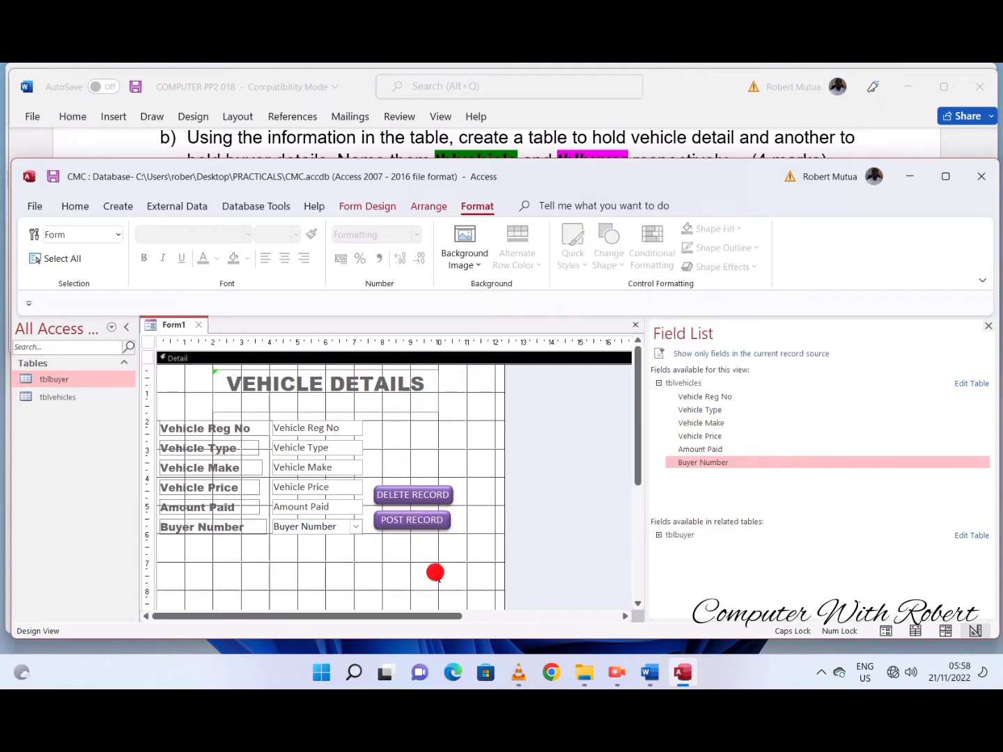
- Set the Detail section's Back Color to a light purple theme colour
click(366, 206)
click(690, 248)
click(982, 435)
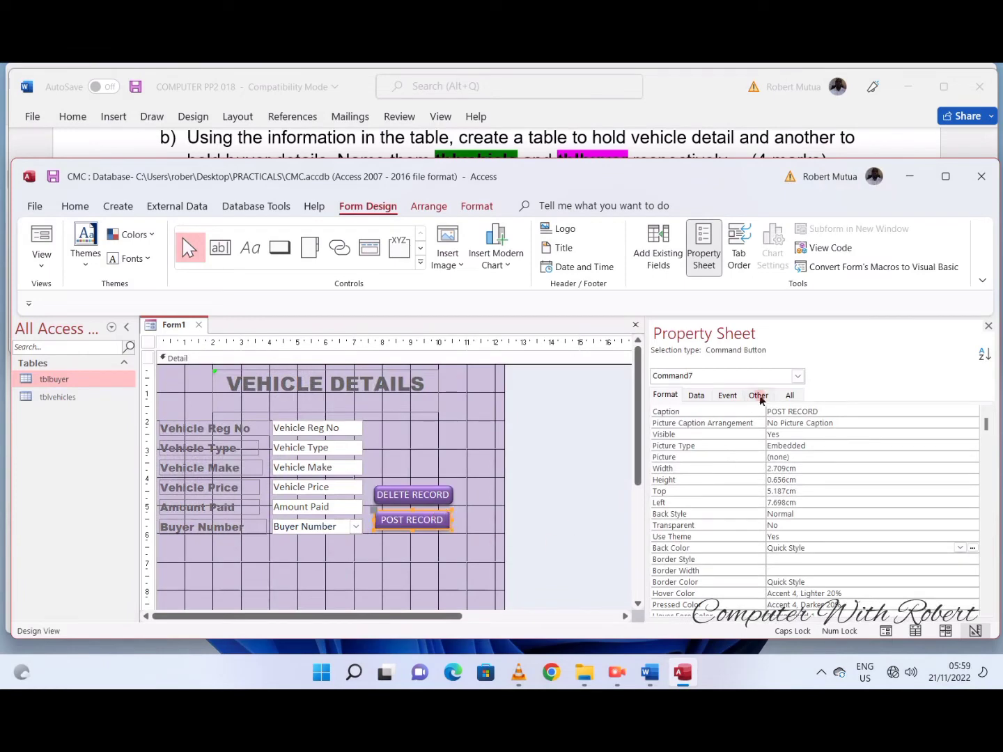
- Set the form's Pop Up property to Yes
click(759, 395)
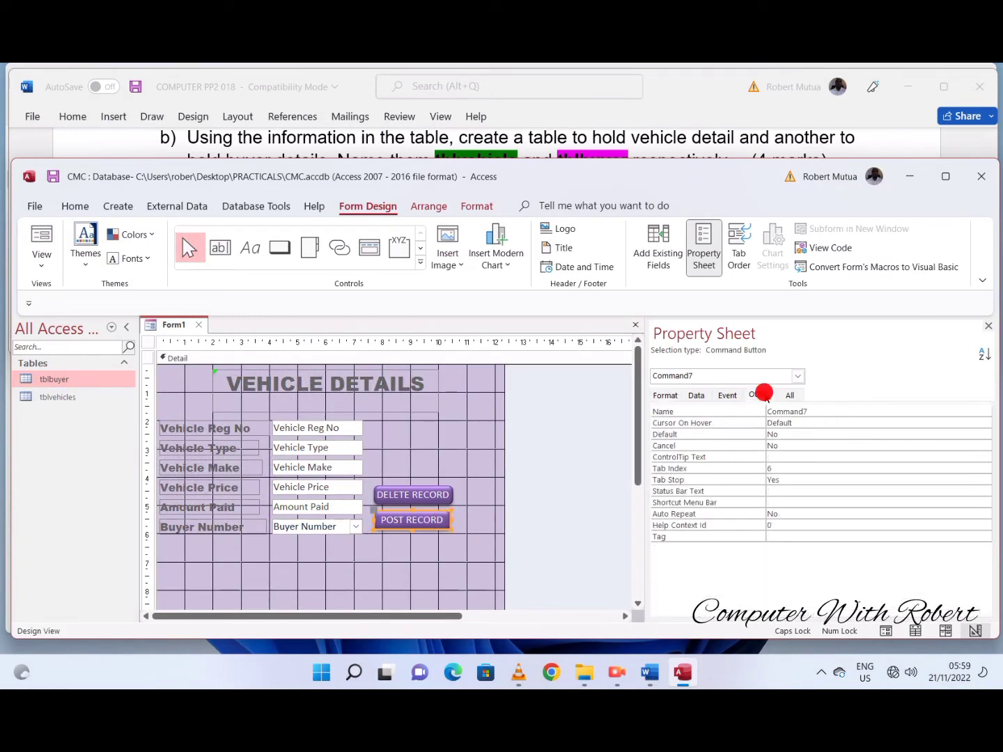
click(577, 442)
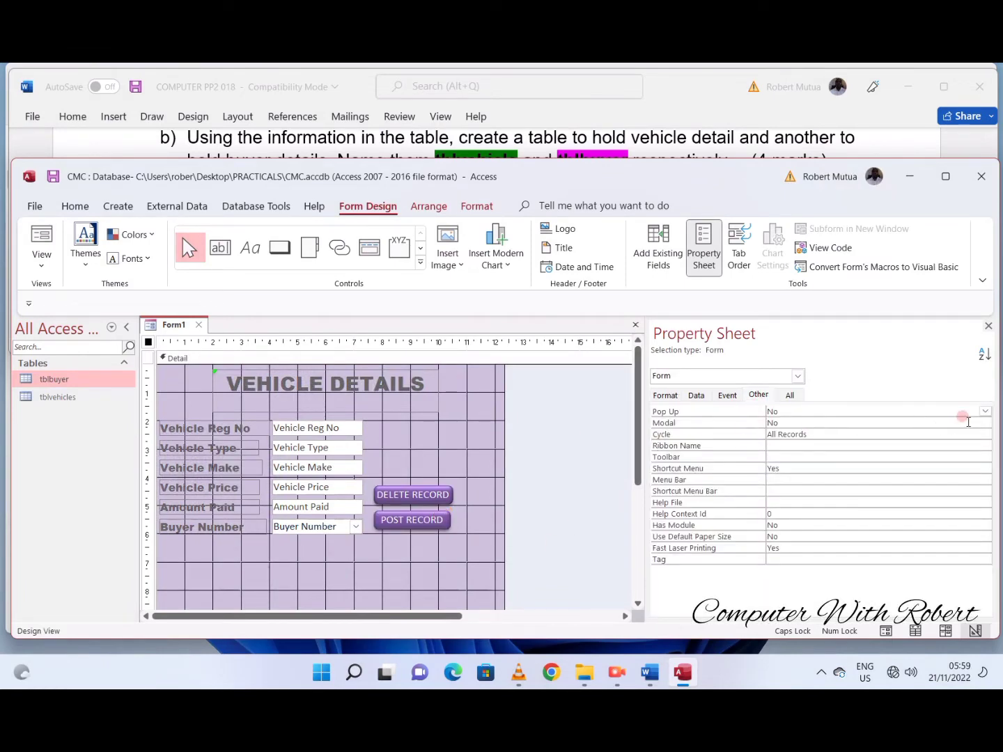
click(986, 411)
click(909, 417)
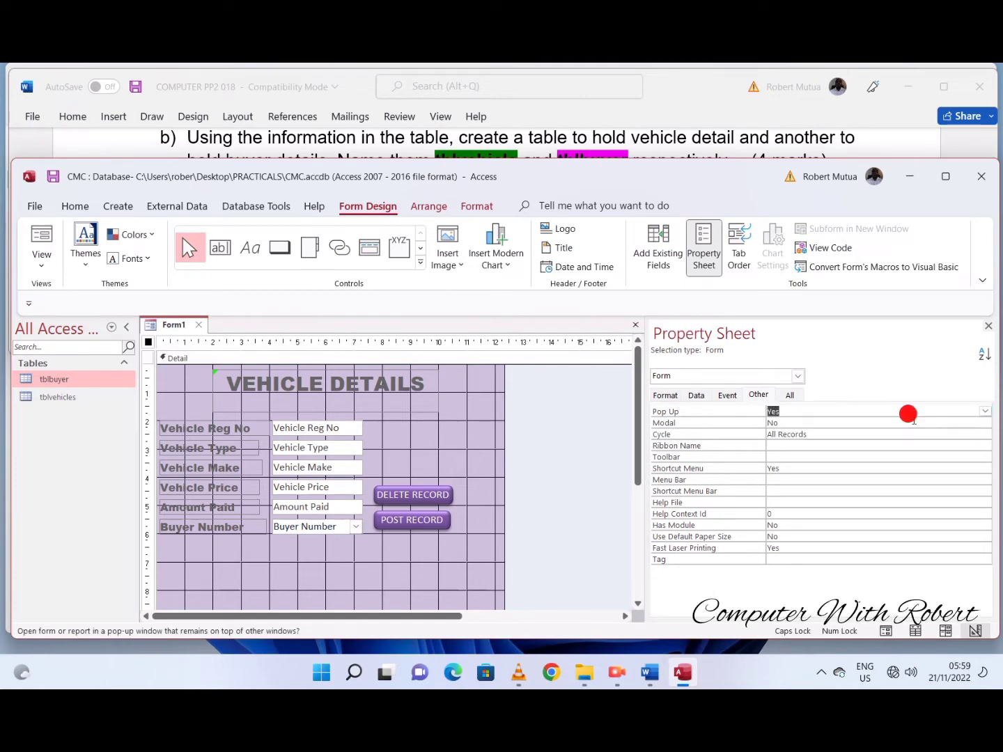
- Shorten the form's Detail section to a height of about 8 cm
scroll(416, 560, down, 3)
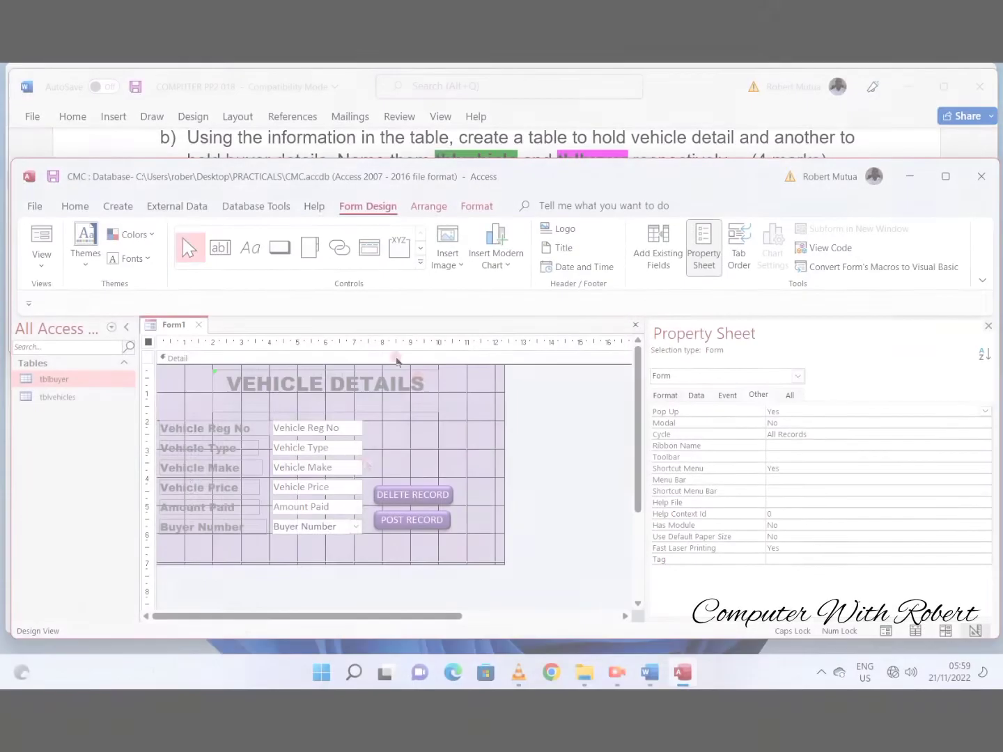
scroll(327, 502, down, 2)
drag(309, 509, 310, 535)
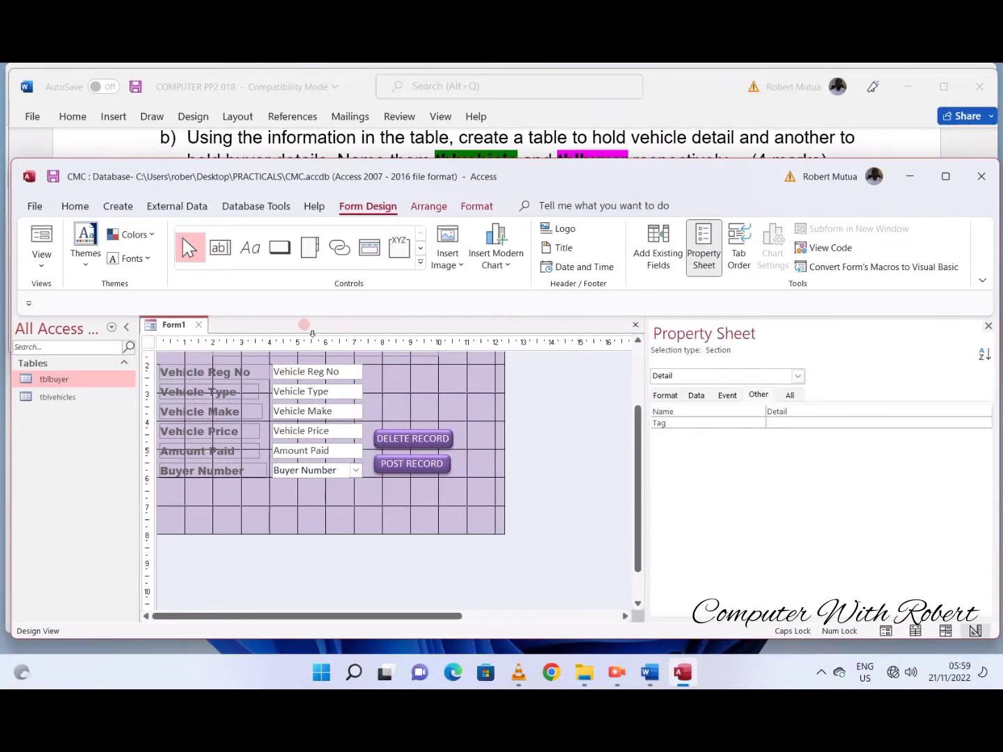
- Add a CMC COMPANY LTD label below the vehicle fields and preview the pop-up form, moving its window higher
click(250, 248)
drag(250, 509, 395, 531)
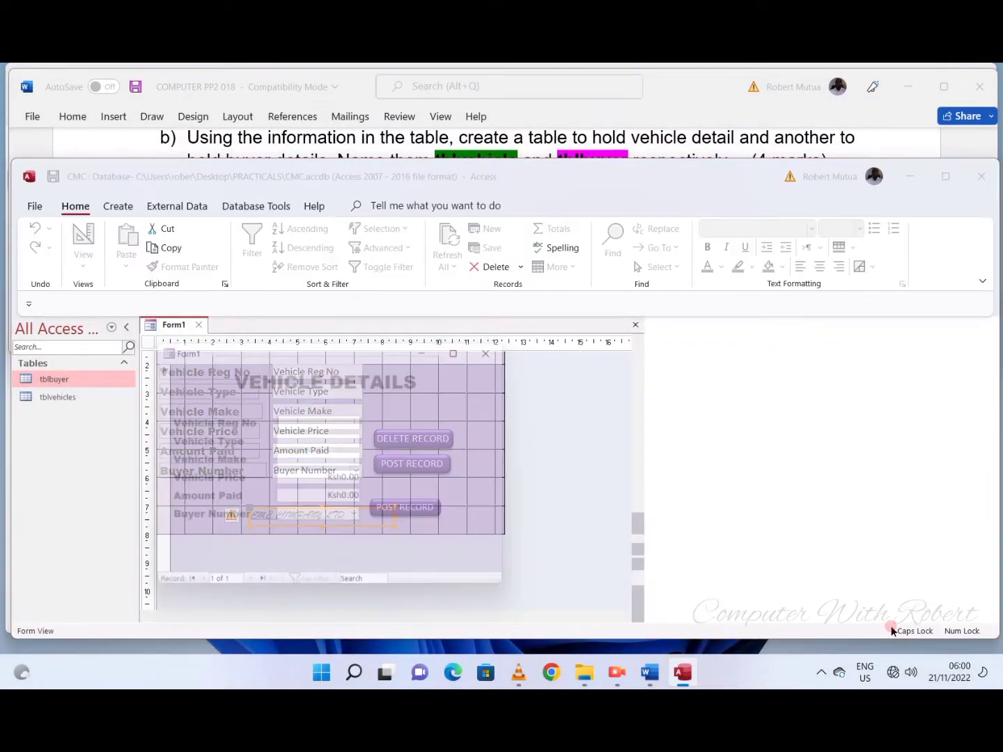
drag(341, 357, 389, 279)
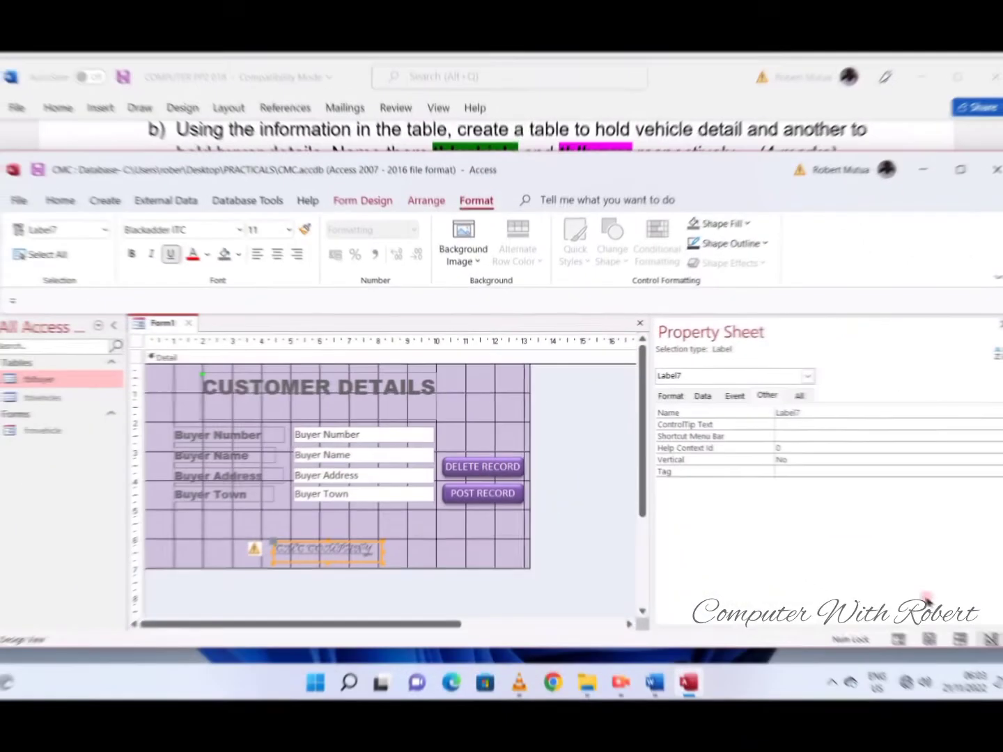
click(899, 639)
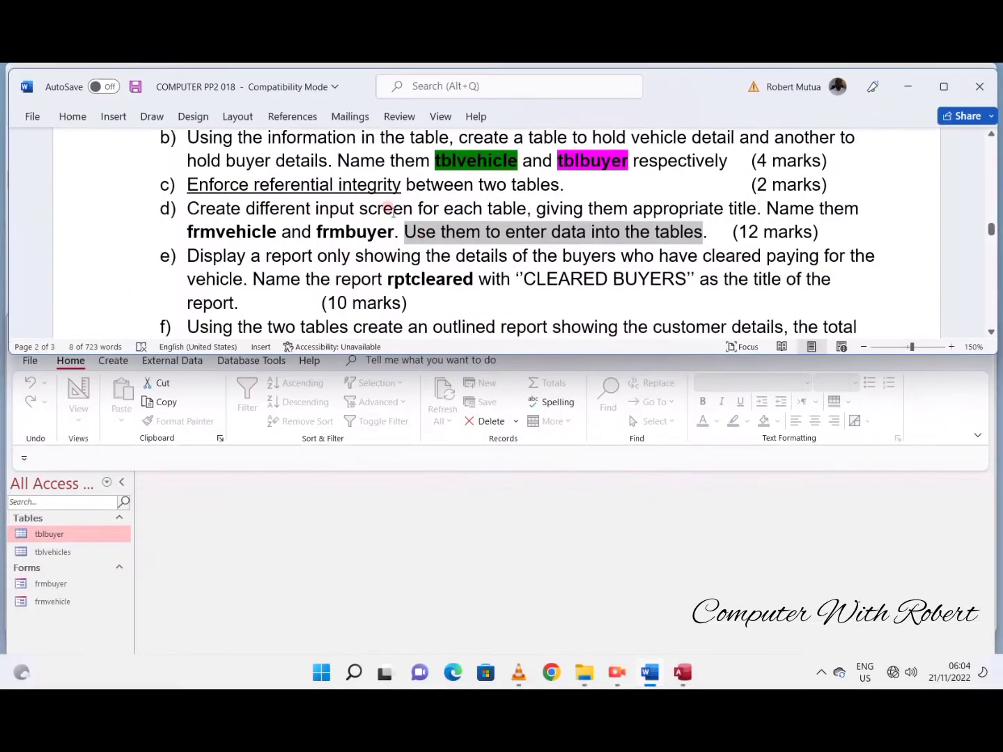
- Highlight the sentence "Use them to enter data into the tables" in green in the Word task document
drag(404, 234, 687, 242)
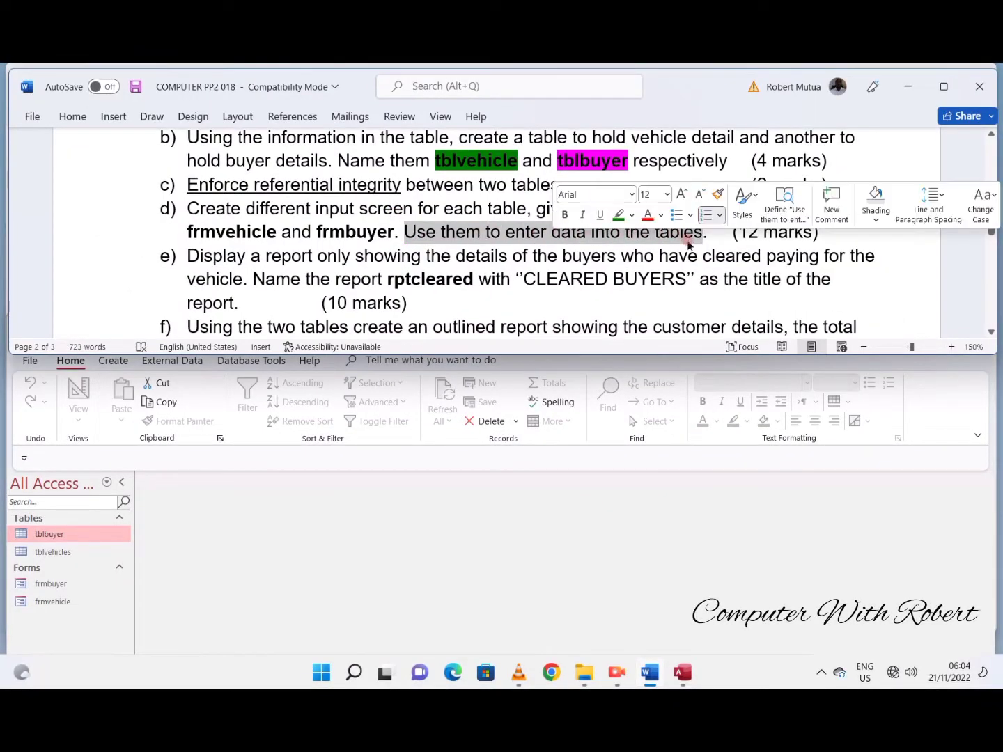
click(617, 217)
click(516, 269)
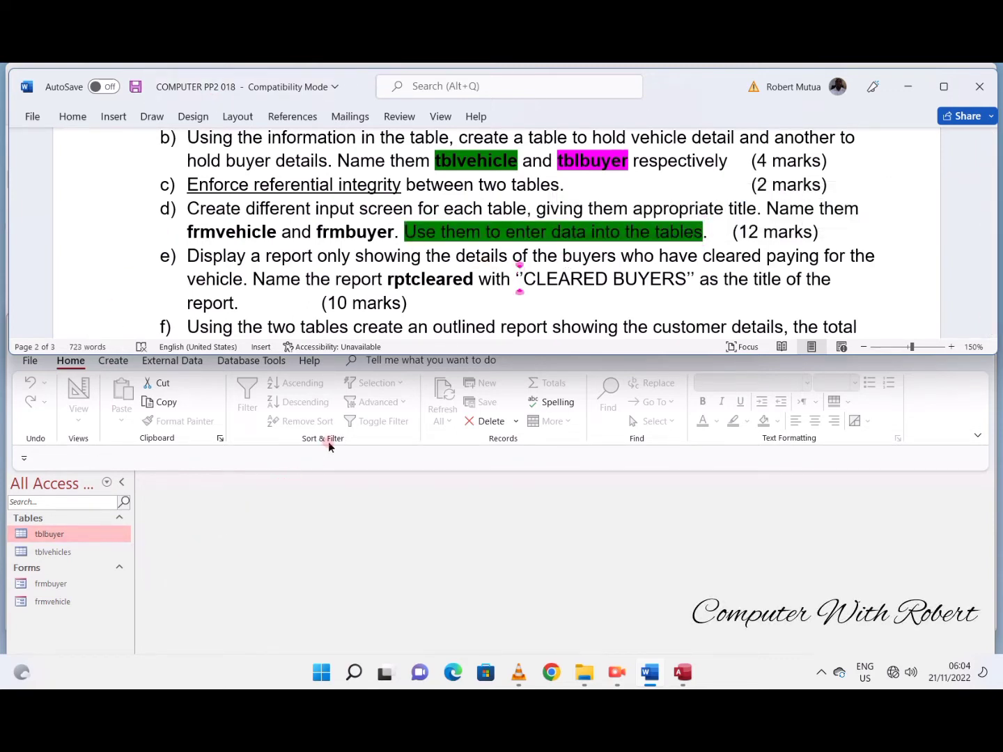
- Bring the task's source table into view and enter the first buyer's name in the frmbuyer form
scroll(365, 249, up, 6)
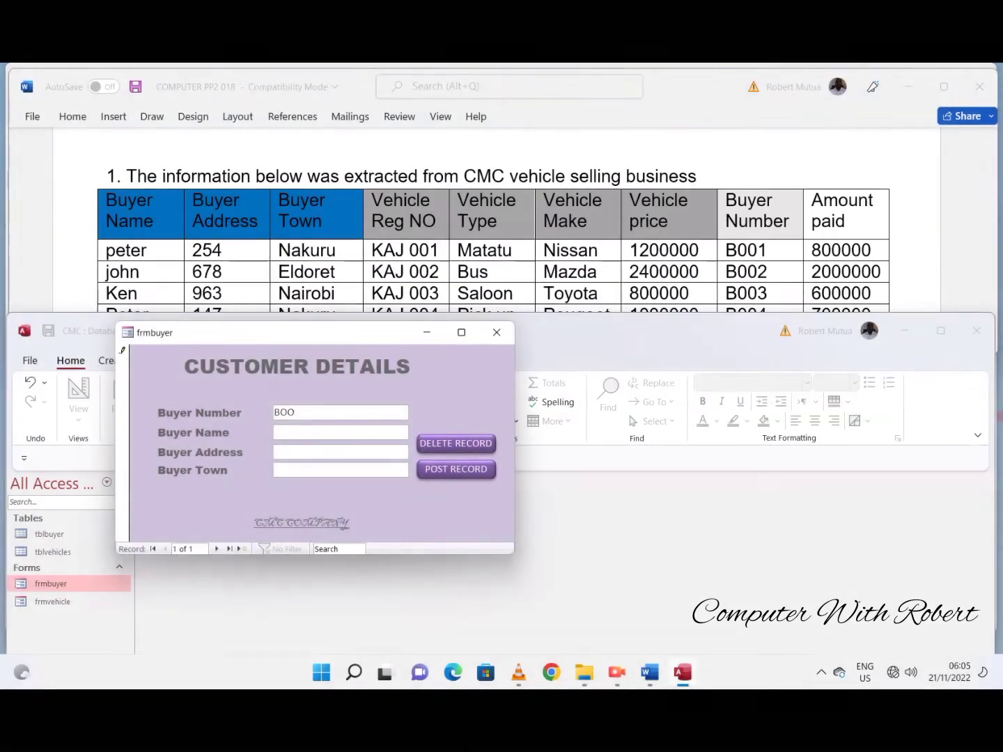
text(PETER)
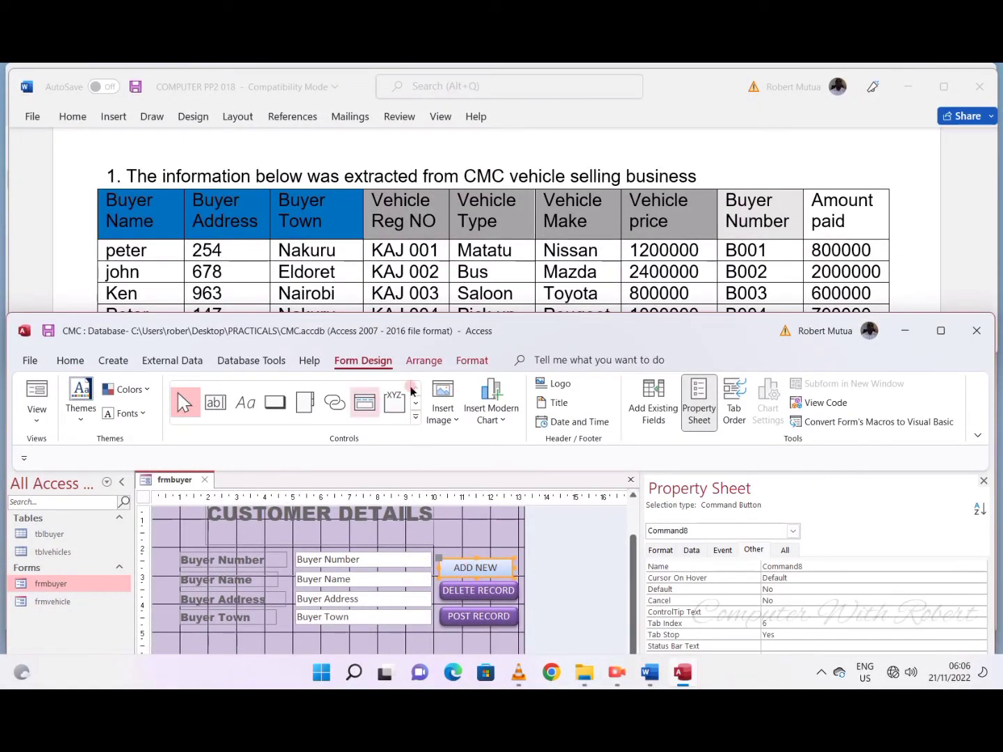
- Change the ADD NEW button's shape and apply the glossy purple theme style to match the other record buttons
click(468, 362)
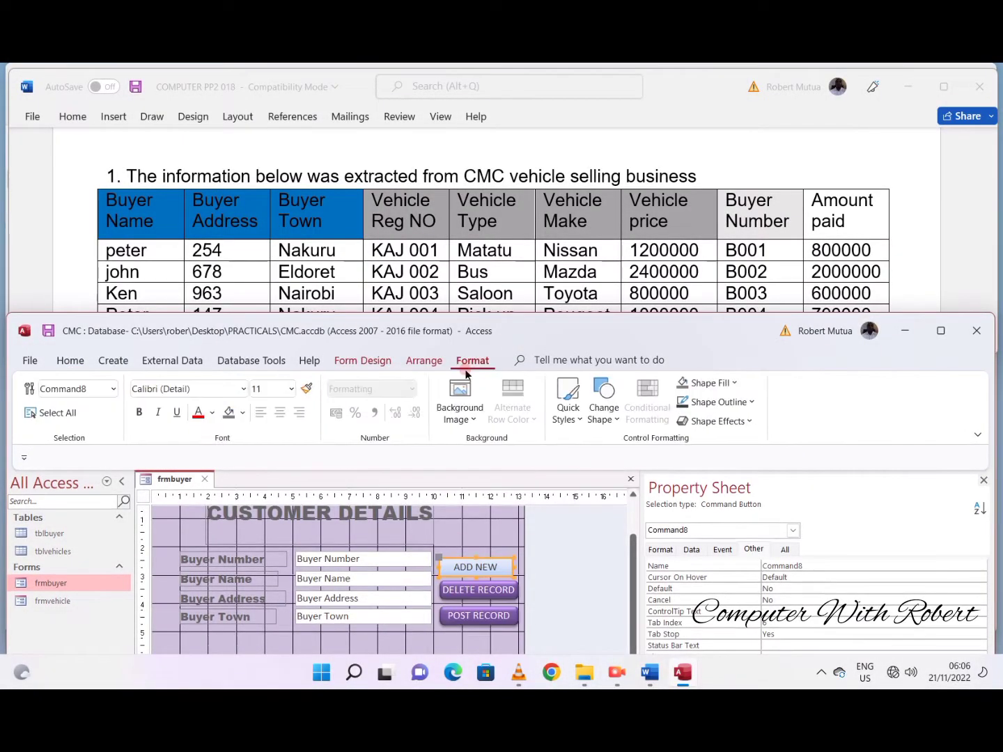
click(602, 405)
click(665, 443)
click(567, 404)
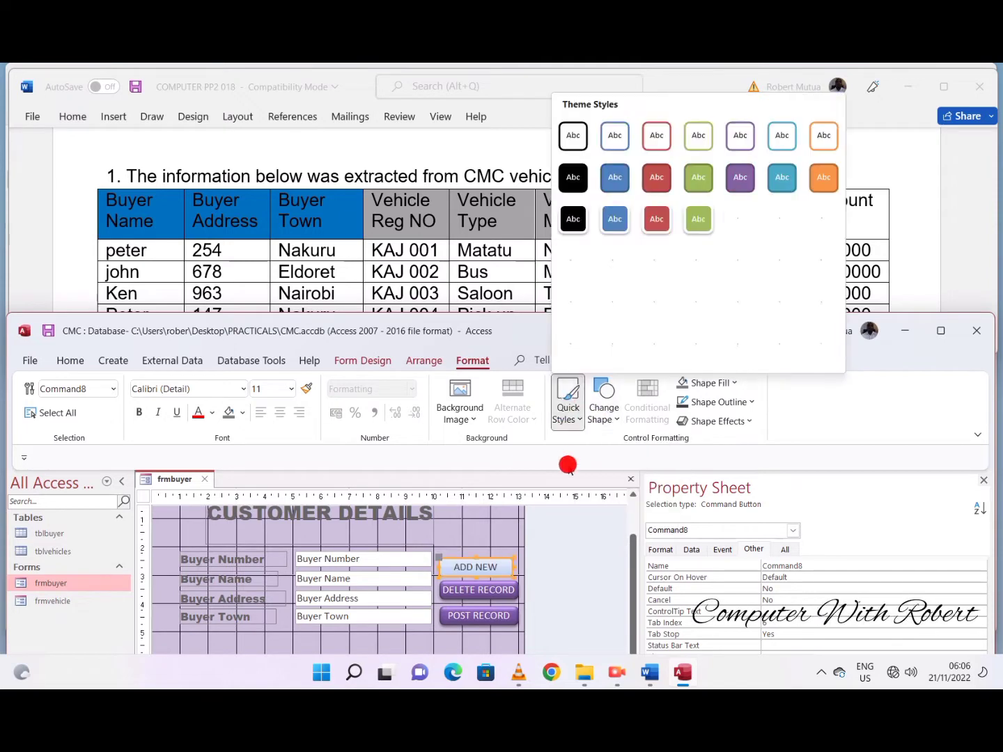
click(739, 346)
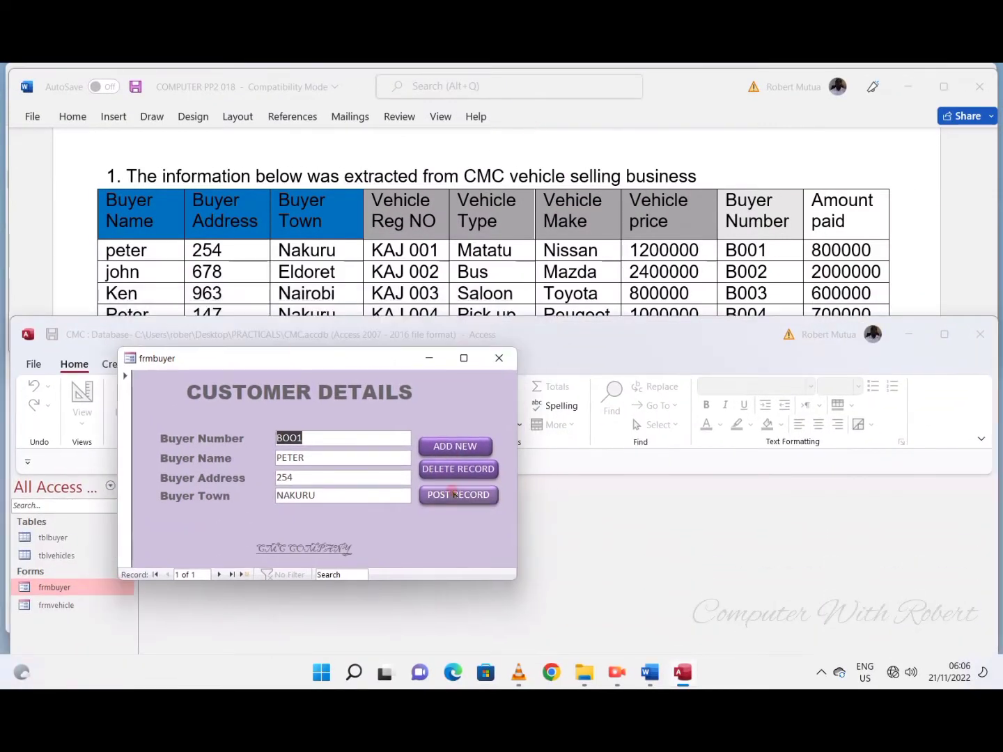
- Add and post the second buyer's record in frmbuyer with the buyer number, name, postal address and town ELDORET
click(455, 450)
click(322, 439)
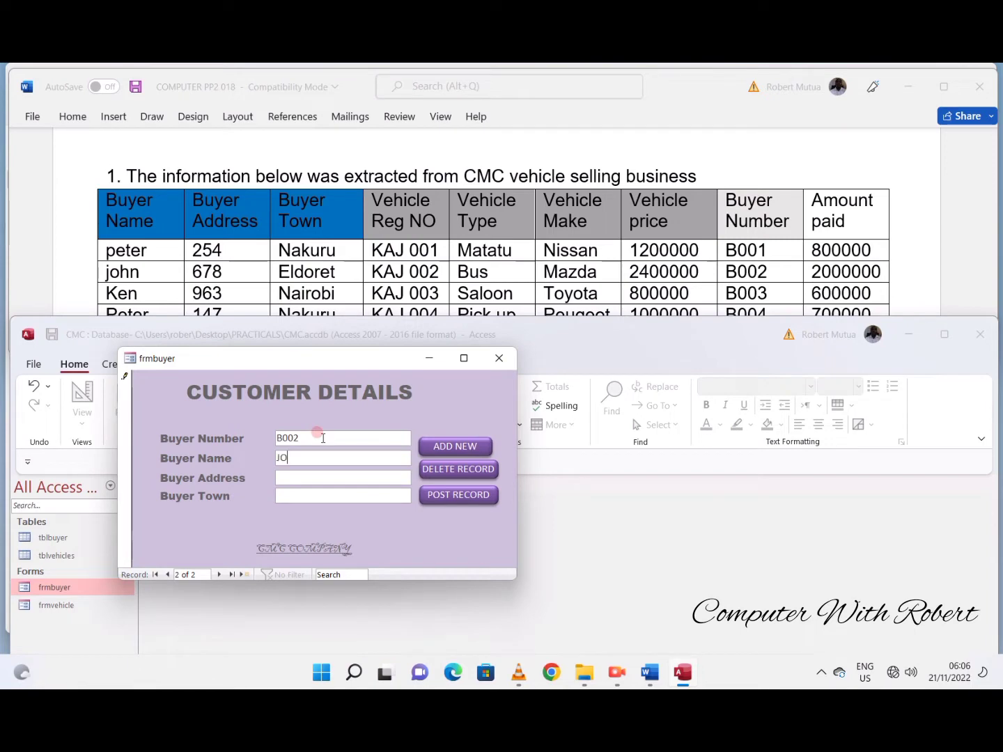
text(ELDORET)
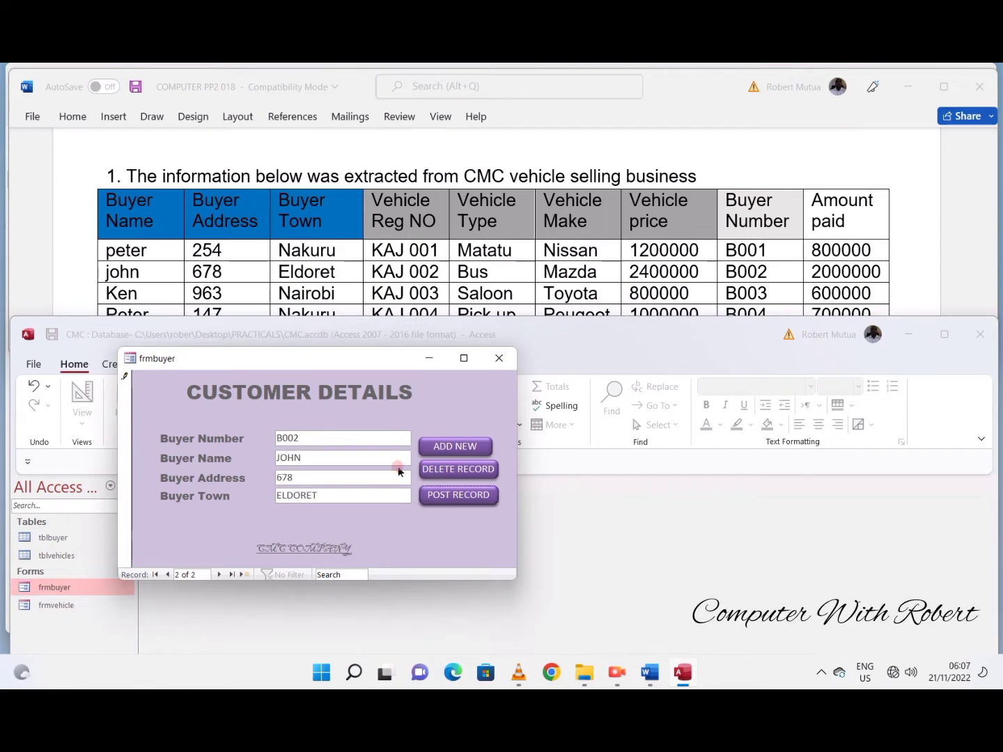
click(457, 495)
- Add the third buyer's record in frmbuyer, filling in the buyer number, name and postal address
click(454, 448)
click(314, 435)
text(B003)
key(Tab)
text(KEN)
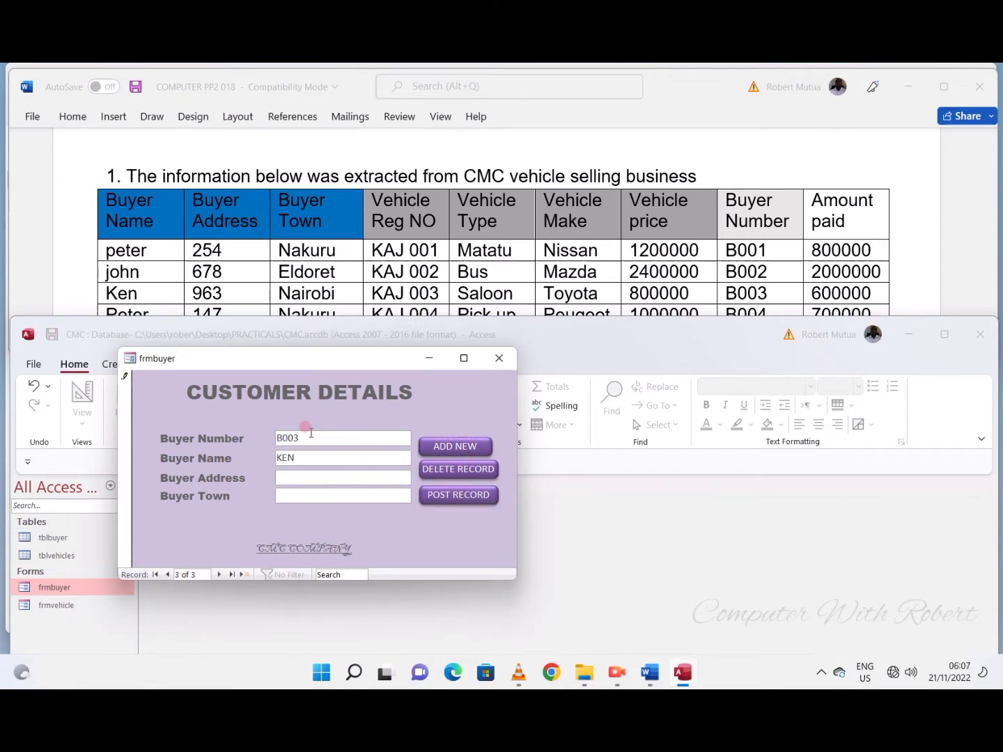
key(Tab)
text(963)
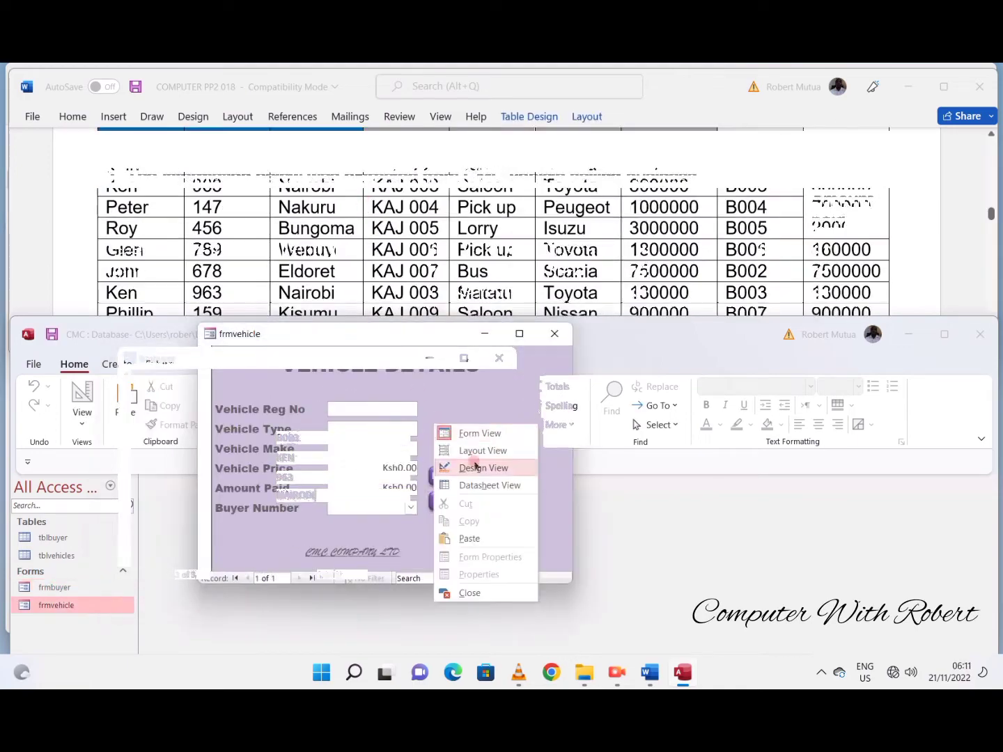
click(475, 465)
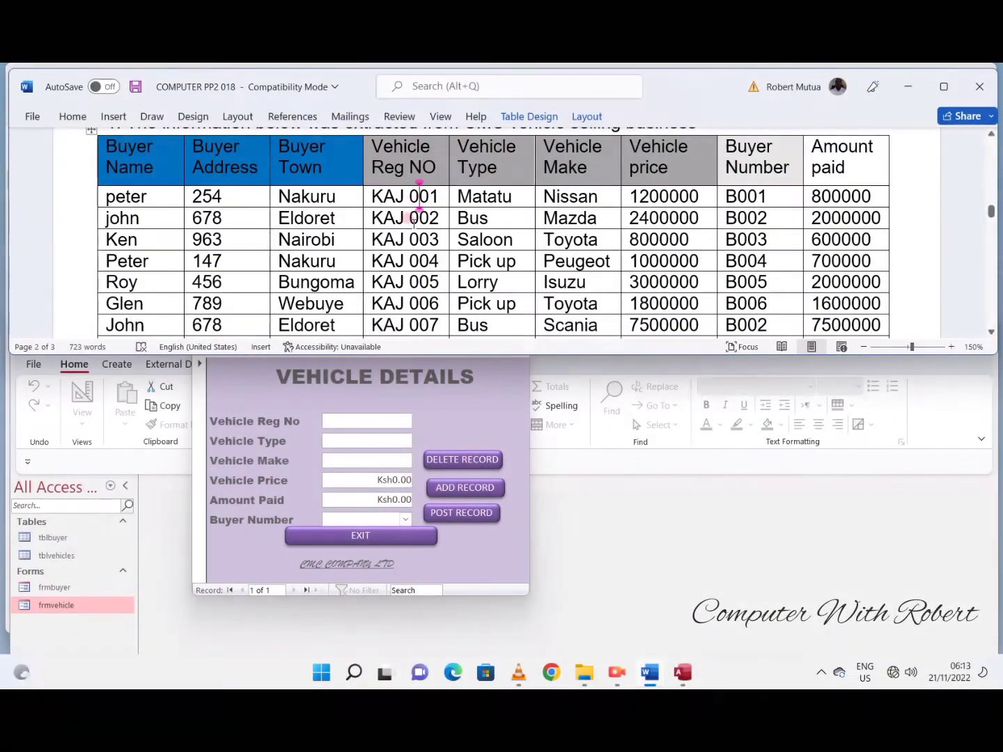
- Complete vehicle record KAJ 001 in frmvehicle with type MATATU, make NISSAN, price 1200000, amount paid 800000 and its buyer number
key(alt+Tab)
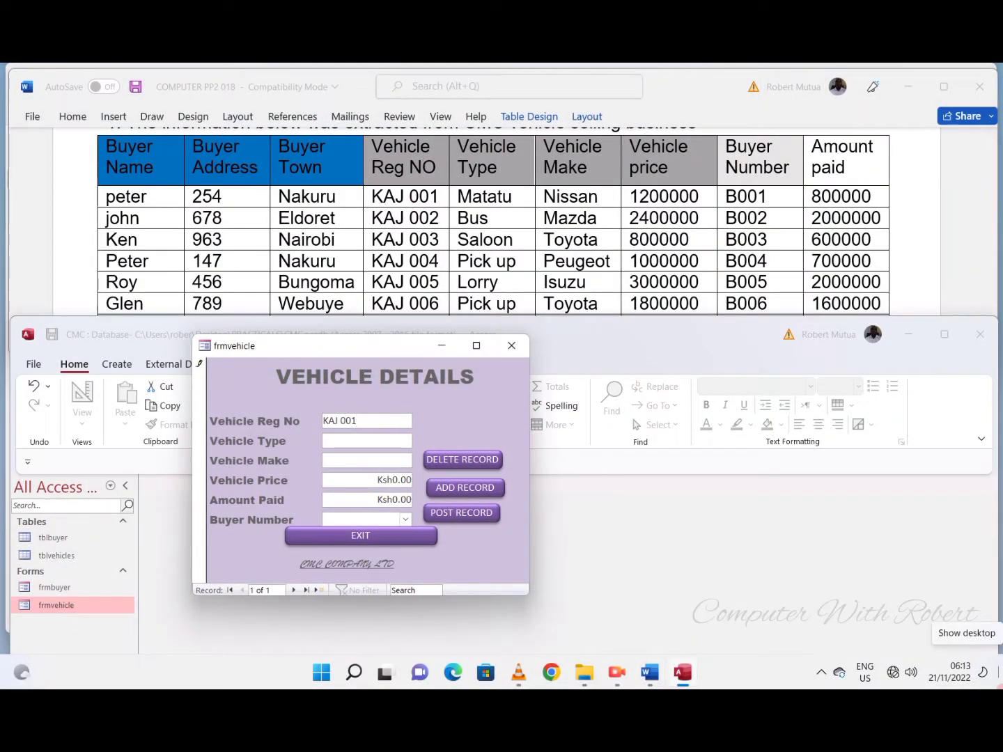
key(Tab)
text(1200000)
key(Tab)
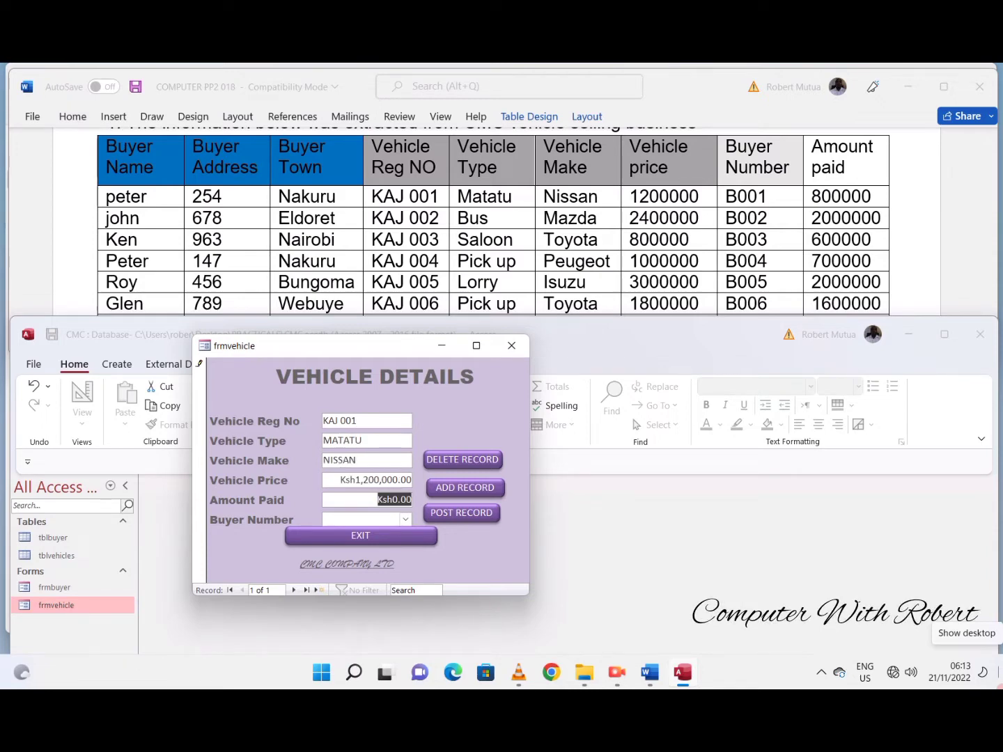
text(800,000)
key(Tab)
click(405, 520)
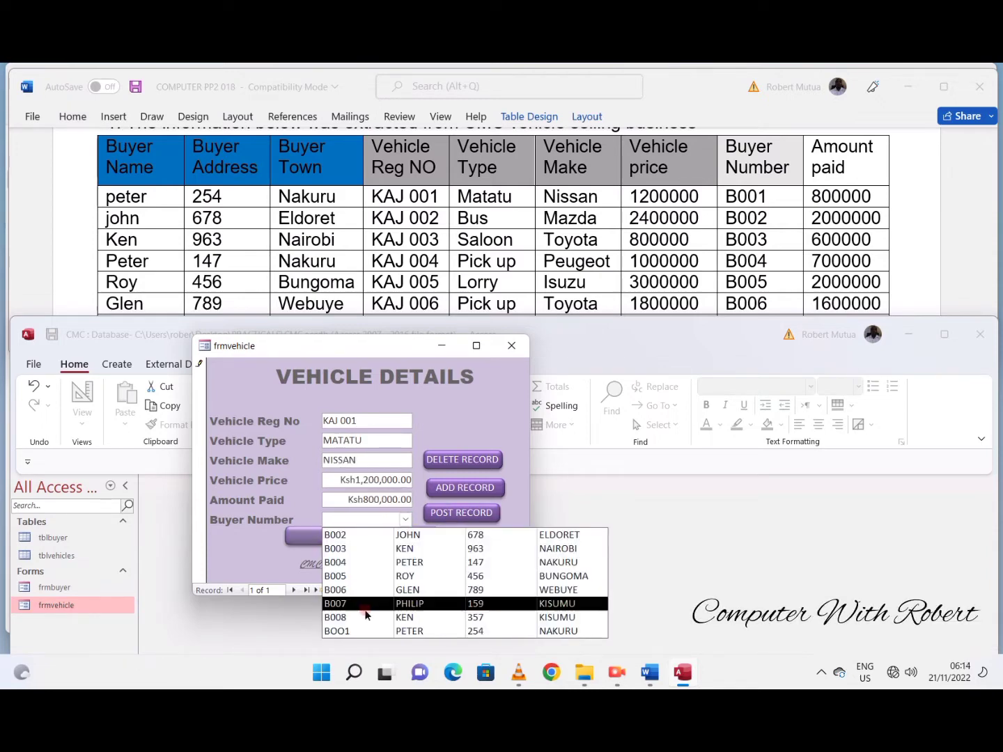
click(387, 532)
click(464, 488)
click(357, 419)
text(KA)
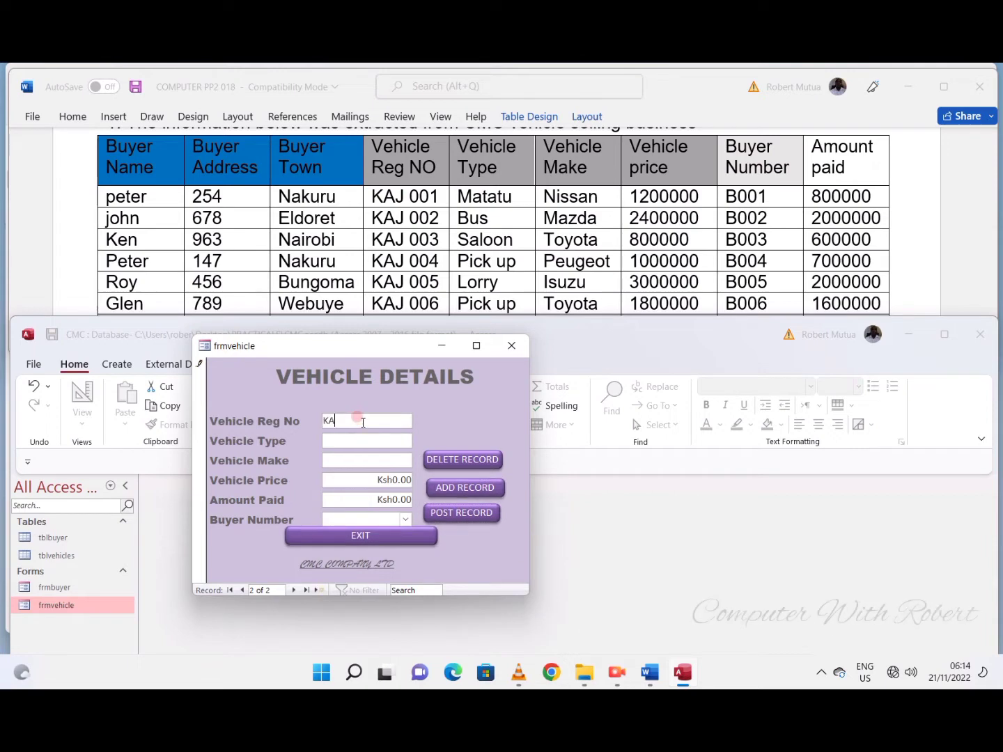
text(MAZDA)
key(Tab)
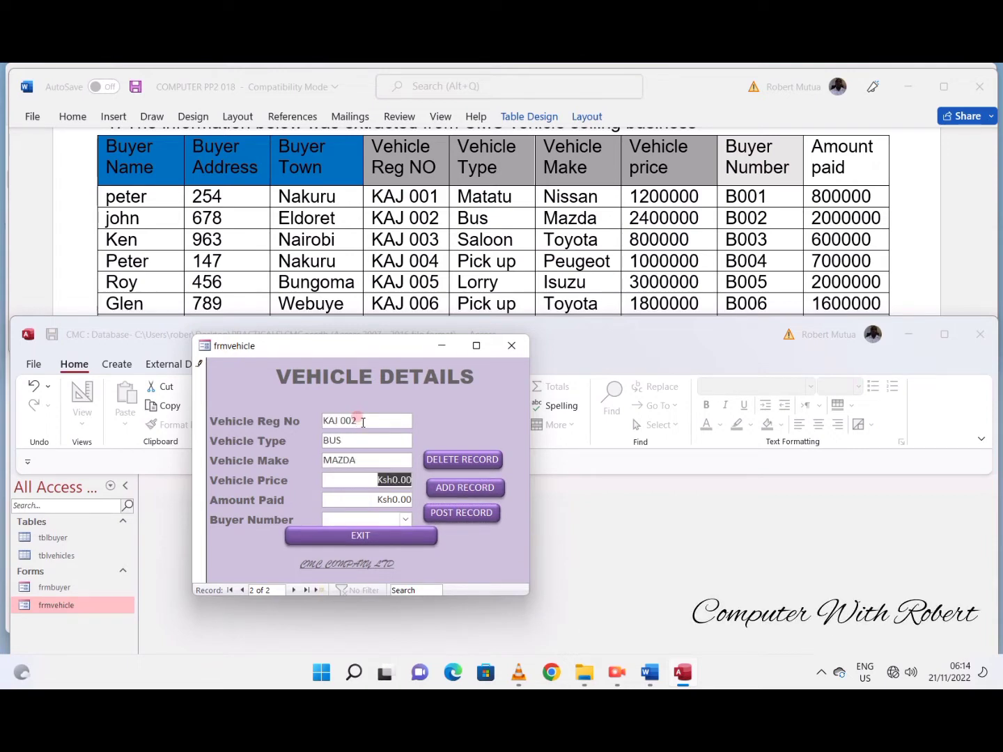
text(2,400,000)
key(Tab)
text(2,)
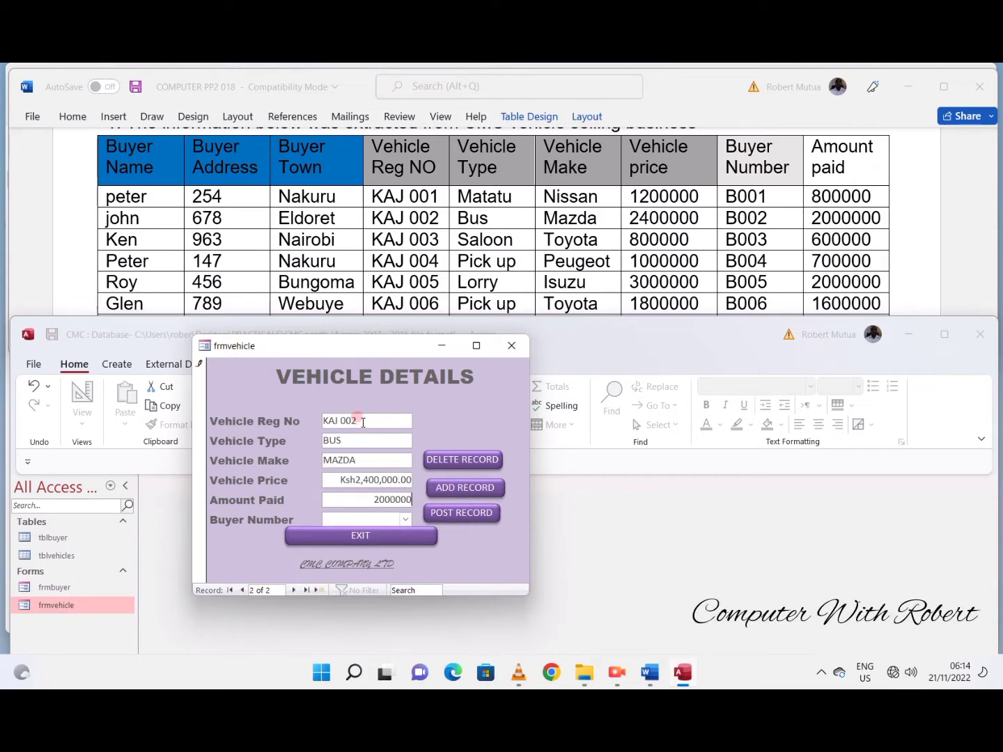
text(000,000)
key(Tab)
click(404, 519)
click(392, 533)
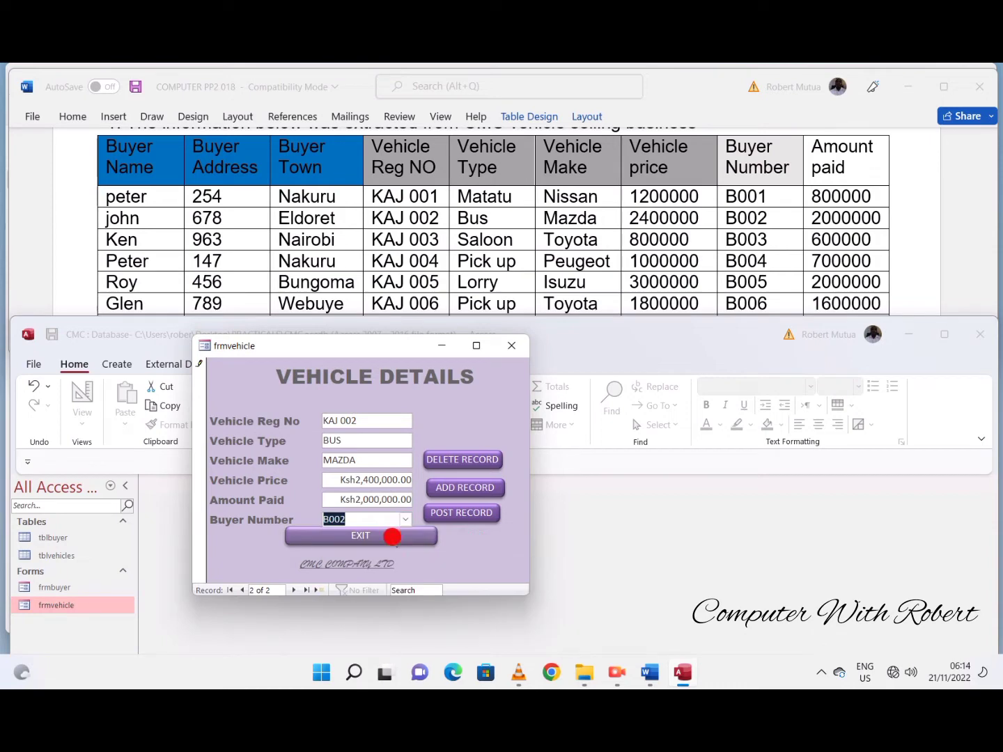
- Add vehicle record KAJ 003 with type SALOON, make TOYOTA and price 800000
click(457, 495)
click(374, 418)
text(K)
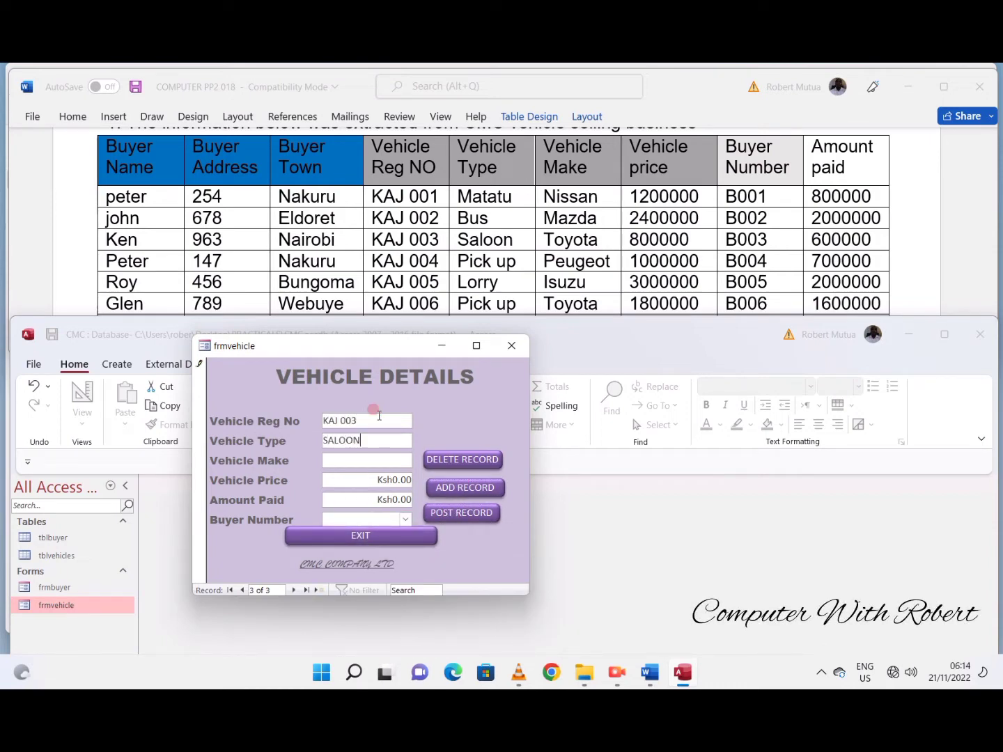
text(TOYOTA)
key(Tab)
text(80)
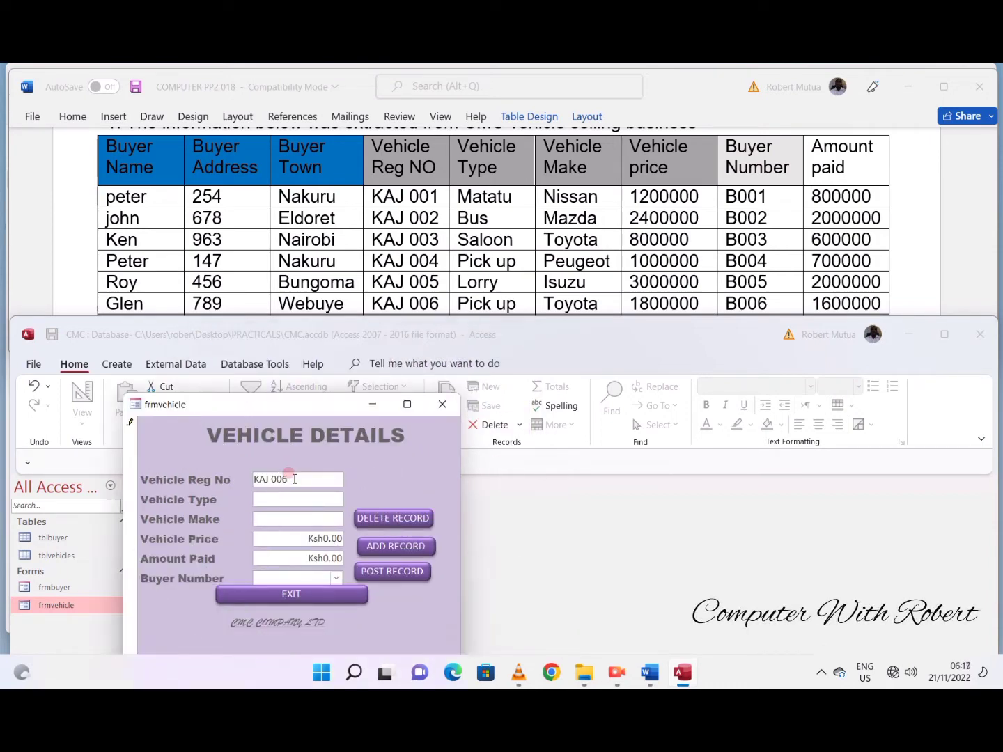
- Fill in vehicle record KAJ 006 with type PICK UP, make TOYOTA, price 1800000, amount paid 1600000 and its buyer number
text(PICK UP)
key(Tab)
text(TOYOTA)
key(Tab)
text(1800000)
key(Tab)
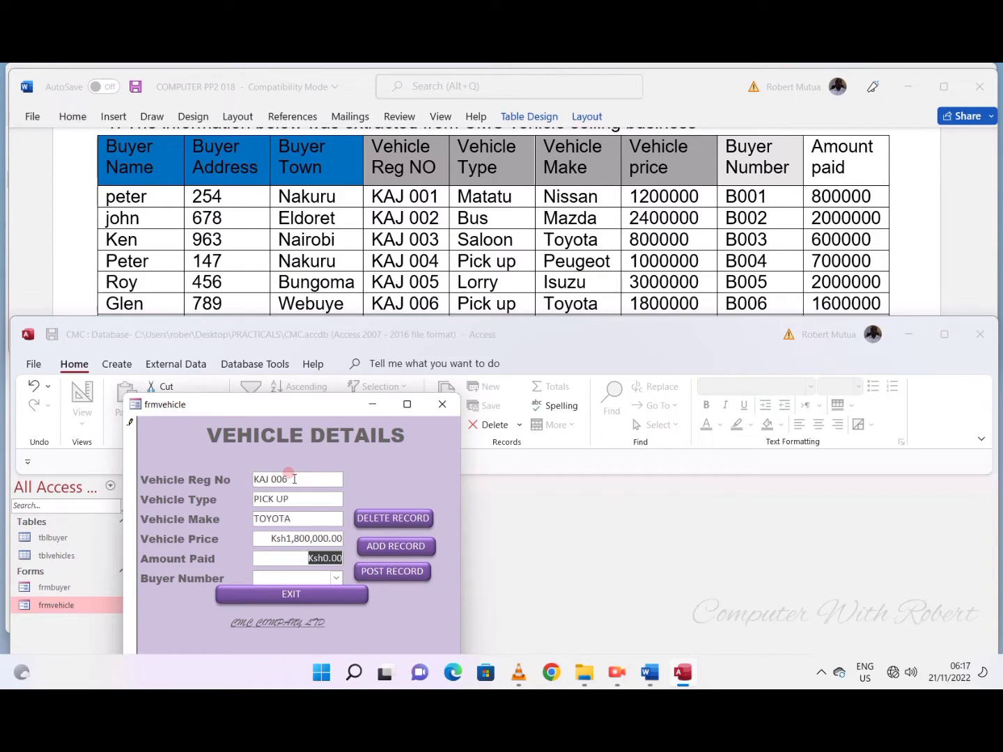
text(1600000)
key(Tab)
click(337, 578)
click(348, 536)
- Add vehicle record KAJ 007 with type BUS, make ISUZU, price 10000000, amount paid 95000000 and its buyer number
click(396, 547)
click(312, 479)
text(kaj 007)
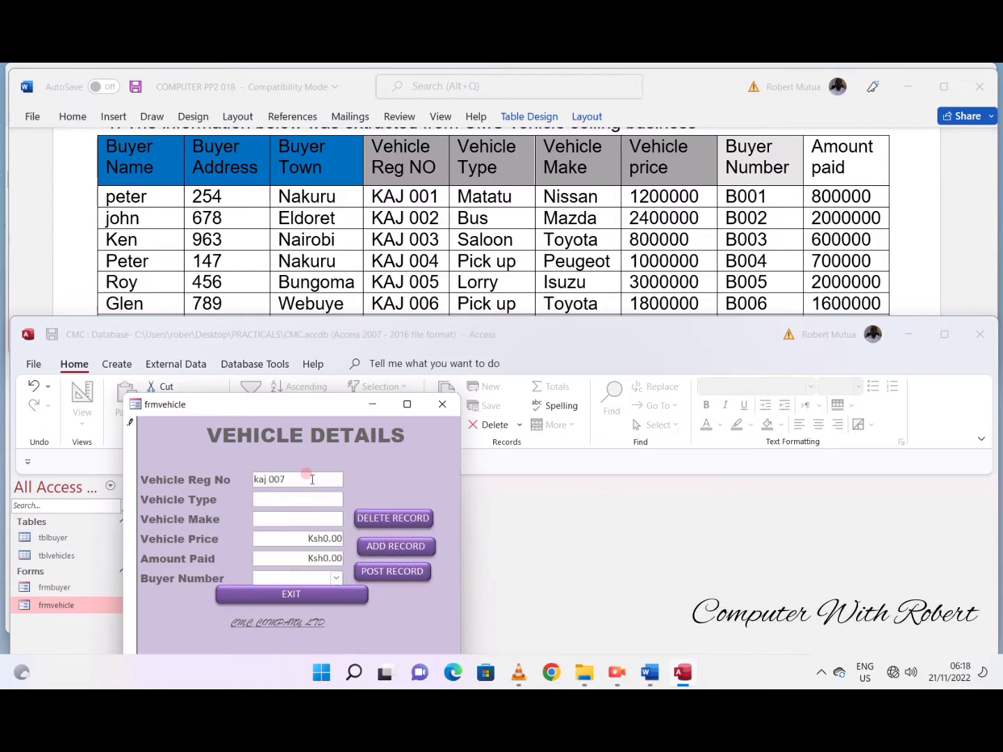
text(BUS)
key(Tab)
text(ISUZU)
key(Tab)
text(10000000)
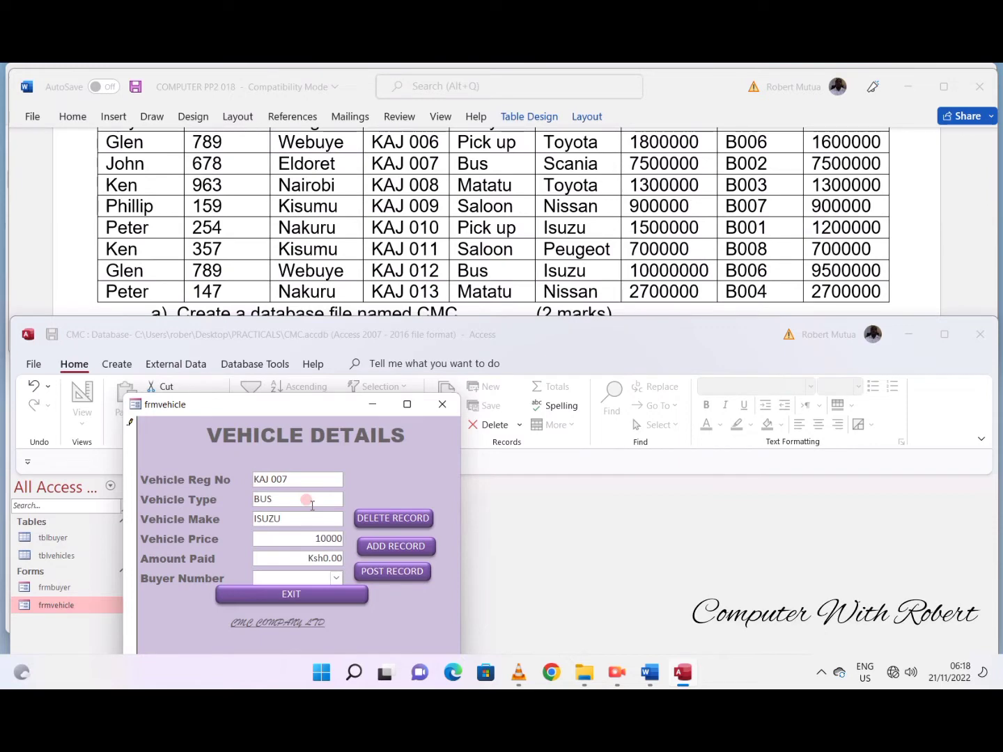
key(Tab)
text(9500000)
key(Tab)
click(336, 579)
click(342, 534)
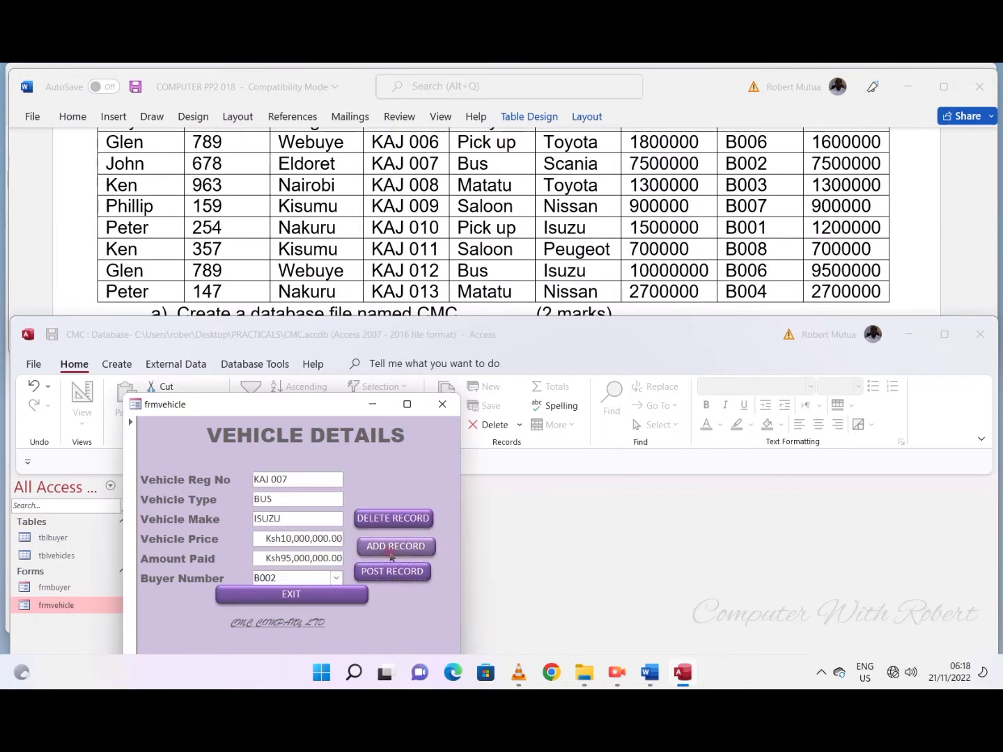
- Add vehicle record KAJ 008 with type MATATU, make TOYOTA, price 1300000, amount paid 13000000 and its buyer number
click(396, 547)
click(310, 480)
text(KAJ 00)
text(TOYOTA)
key(Tab)
text(1300)
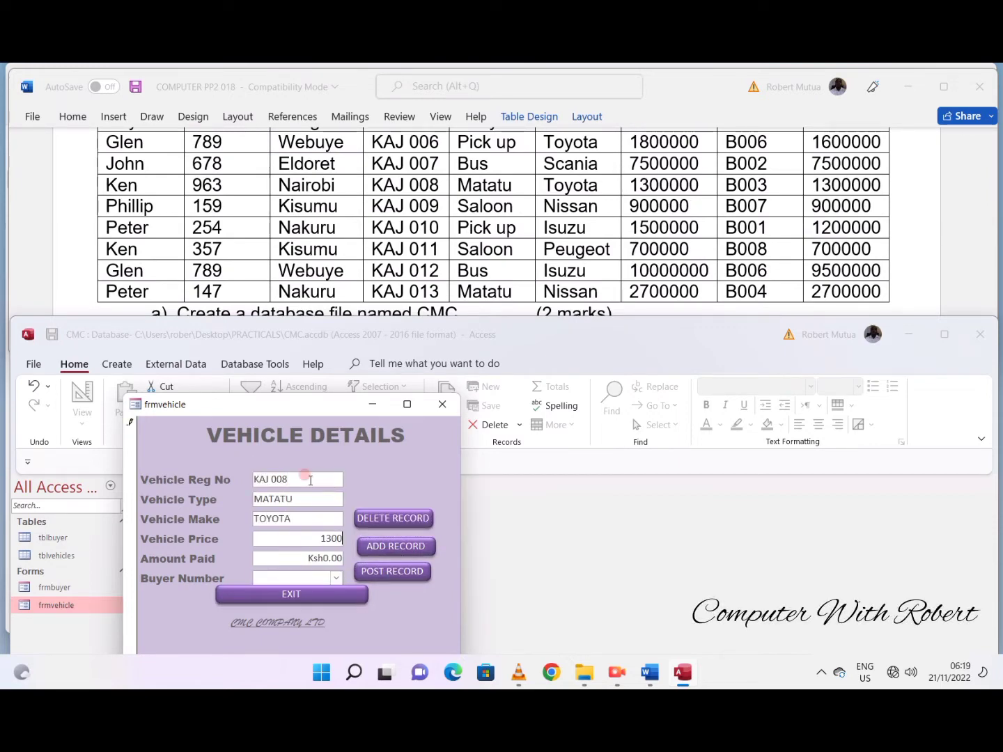
text(000)
key(Tab)
text(13000000)
key(Tab)
click(336, 578)
click(341, 493)
- Add vehicle record KAJ 009 with type SALOON, make NISSAN, and both price and amount paid of 900000
click(373, 545)
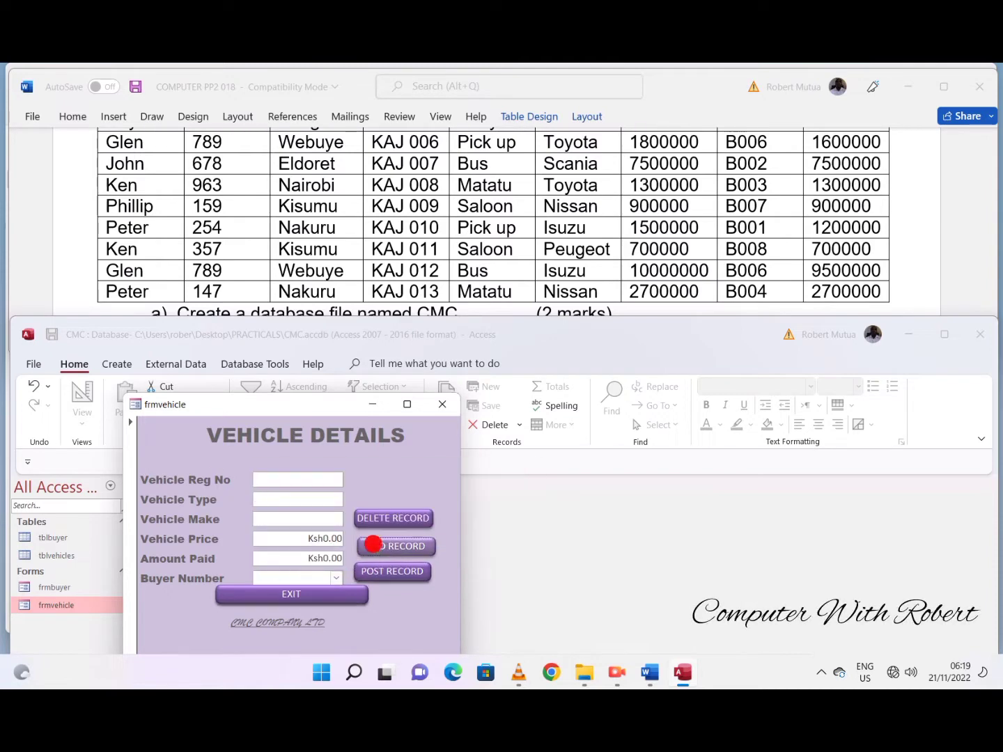
click(307, 480)
text(KAJ )
text(NISSAN)
key(Tab)
text(900000)
- Enter and post vehicle record KAJ 010 with type PICK UP, make ISUZU, price 1500000, amount paid 12000000 and its buyer number
key(Tab)
text(900000)
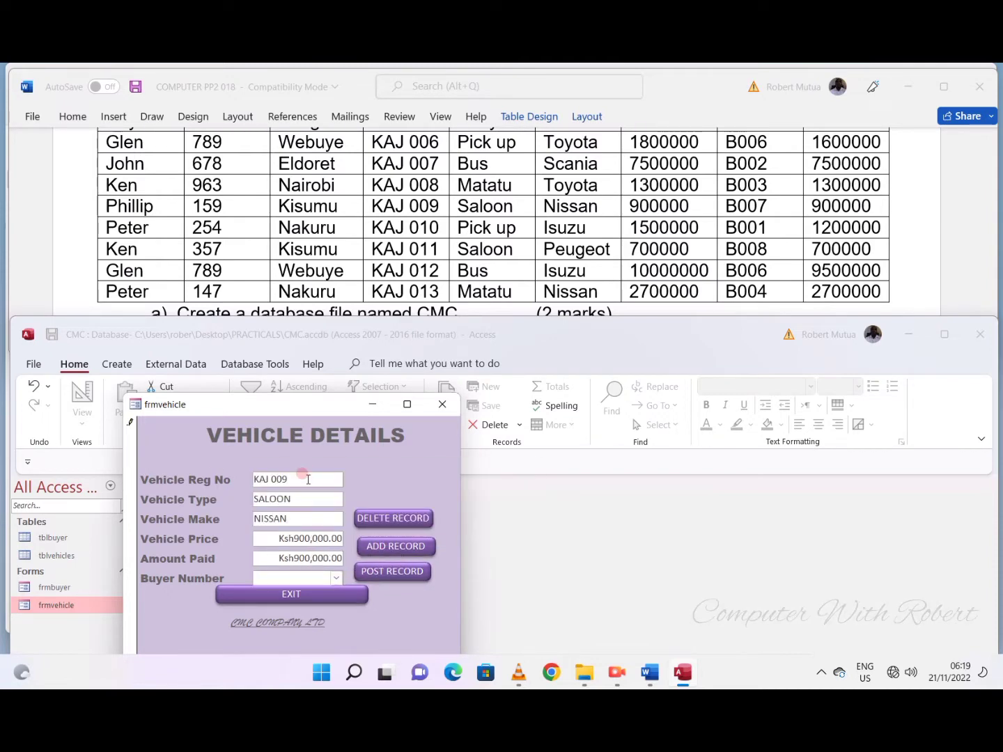
click(294, 479)
text(KAJ 010)
key(Tab)
key(Tab)
text(ISUZU)
key(Tab)
text(1500000)
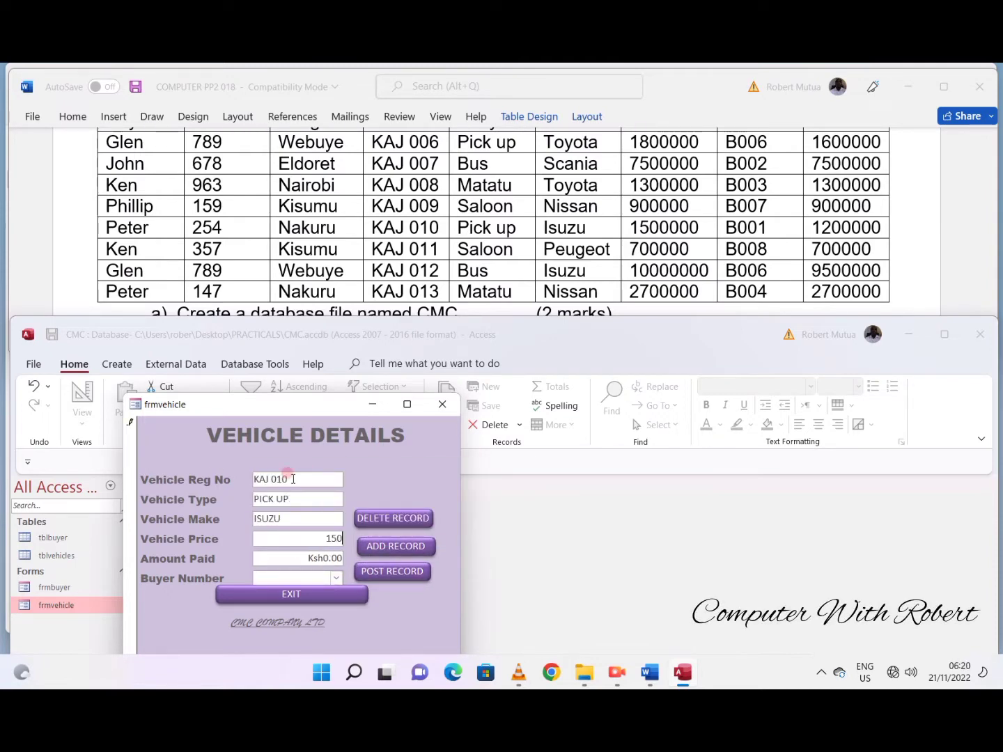
key(Tab)
text(12000000)
key(Tab)
click(336, 579)
click(299, 465)
click(369, 569)
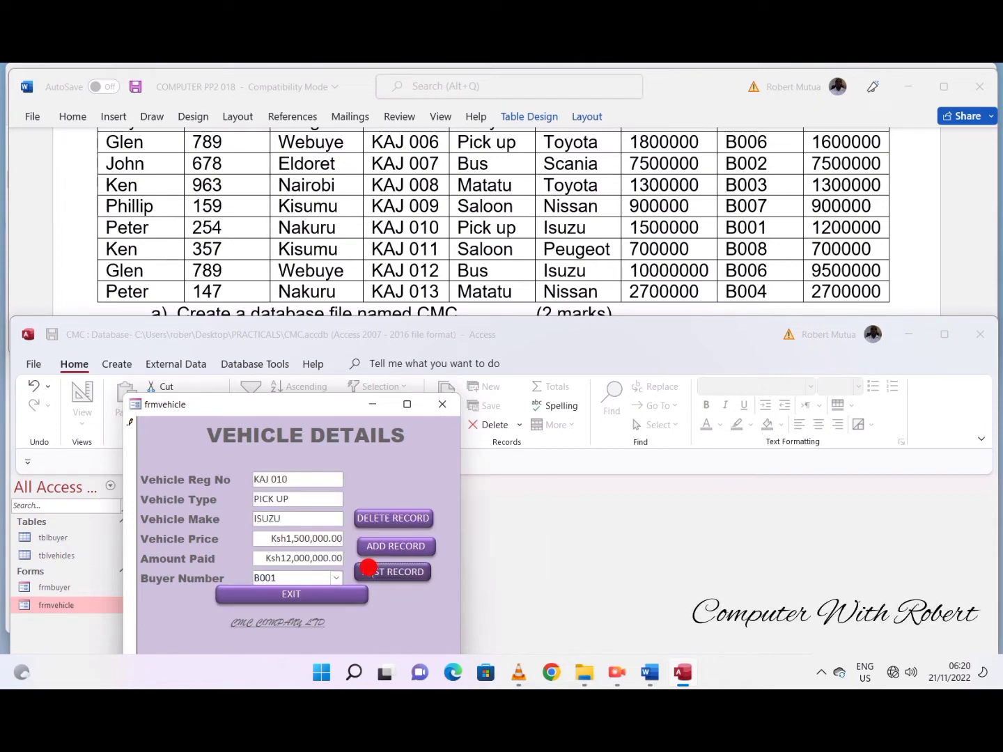
click(390, 546)
click(313, 479)
text(KAJOT)
key(Tab)
text(700000)
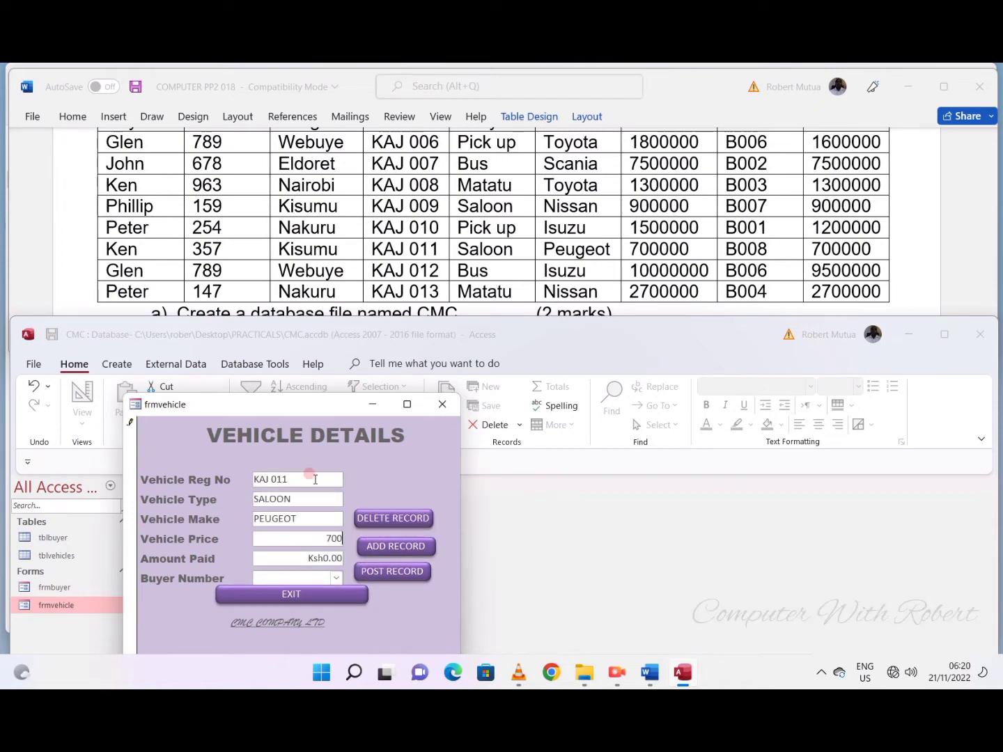
key(Tab)
text(700000)
click(336, 579)
click(299, 562)
- Add vehicle record KAJ 012 with type BUS, make ISUZU, price 10000000, amount paid 9500000 and its buyer number
click(403, 547)
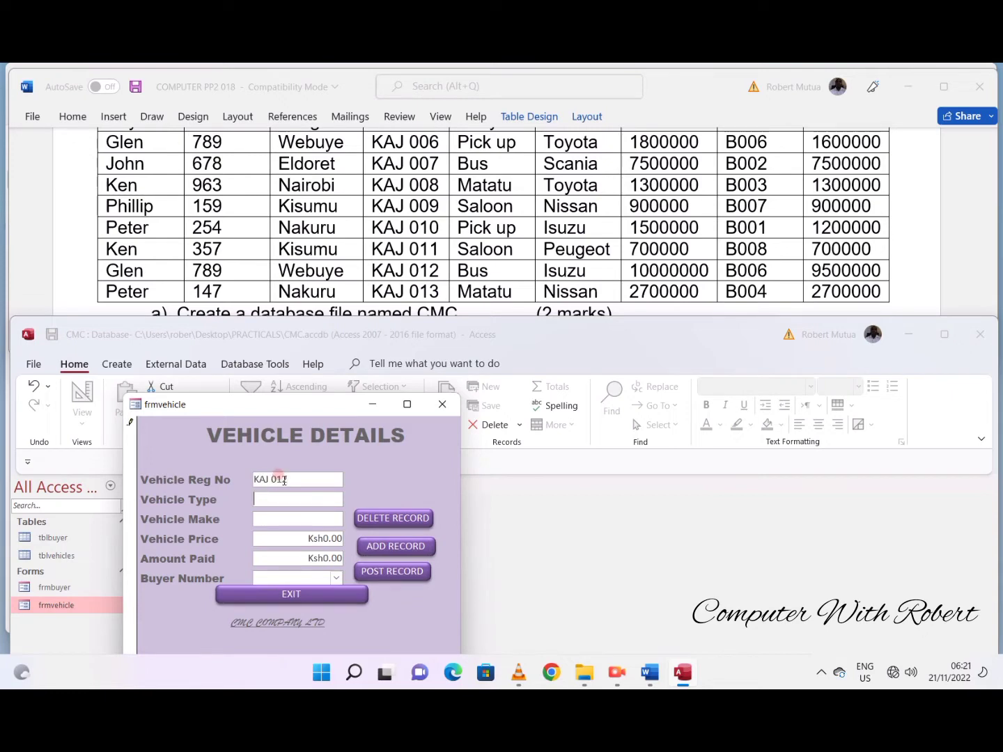
text(10,000,000)
key(Tab)
text(9500000)
key(Tab)
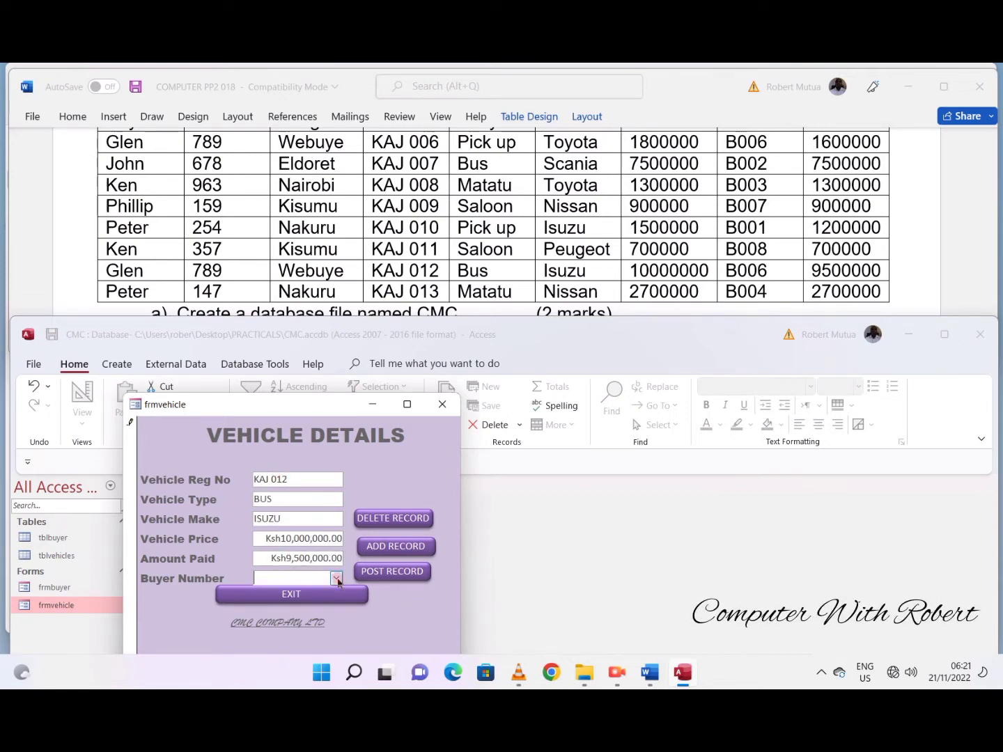
click(335, 578)
click(381, 546)
click(306, 479)
text(KAJ 01)
key(Tab)
text(NISSAN)
key(Tab)
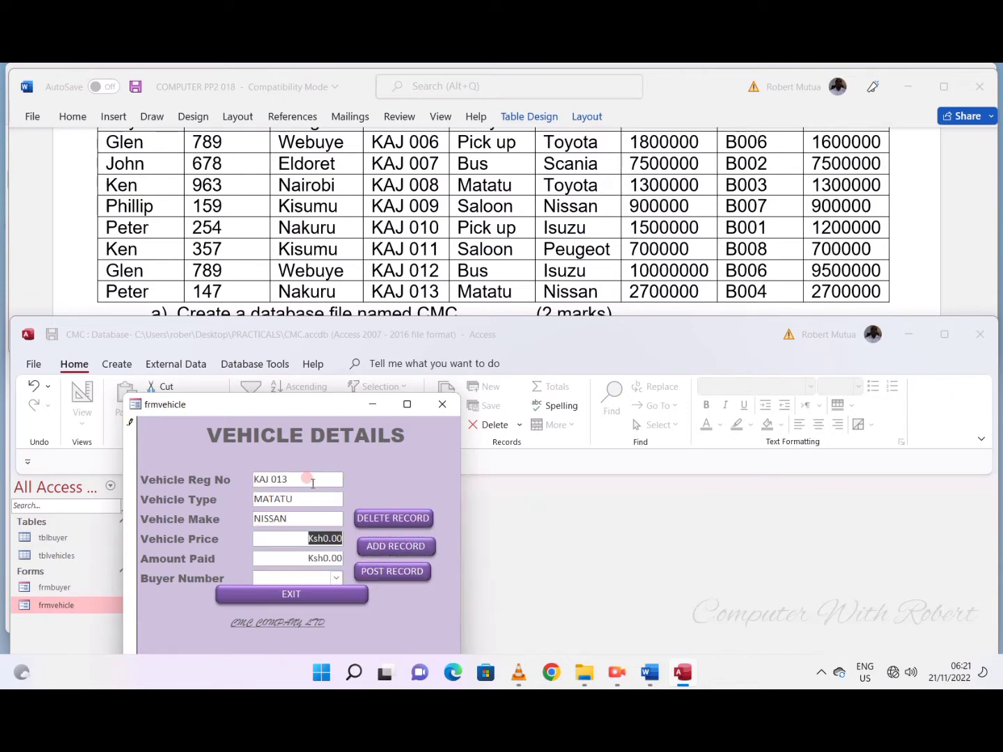
key(Tab)
text(27000000)
key(Tab)
click(304, 558)
key(BackSpace)
click(336, 578)
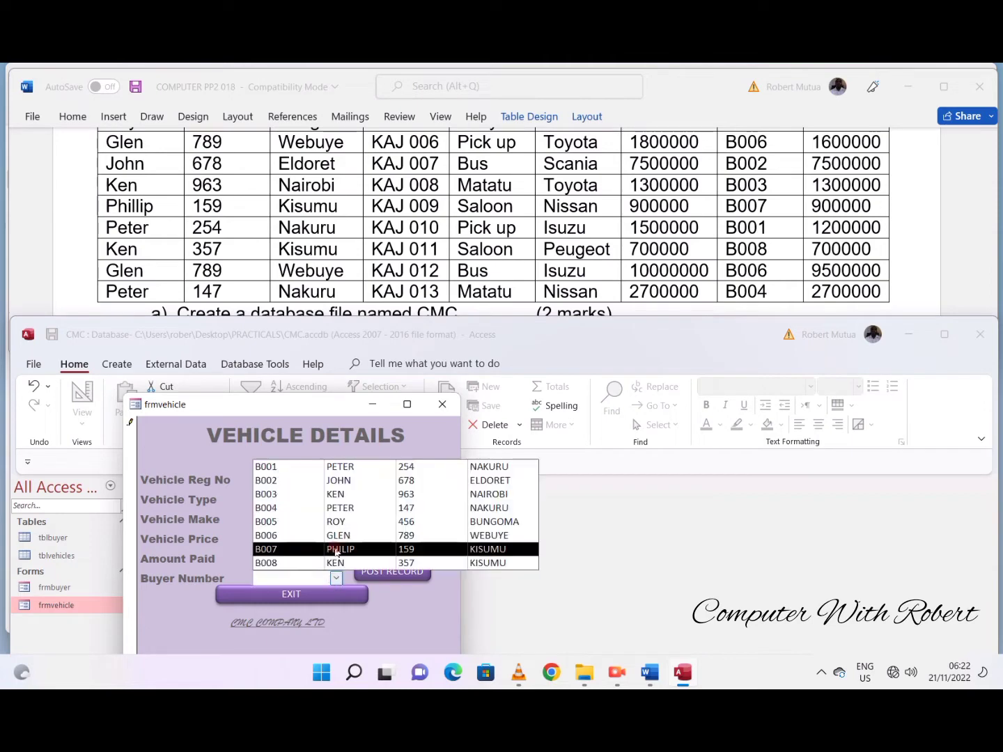
click(337, 507)
click(347, 593)
- Open the tblbuyer and tblvehicles tables and widen the Vehicle Price and Amount Paid columns to show full values
double_click(104, 537)
double_click(97, 555)
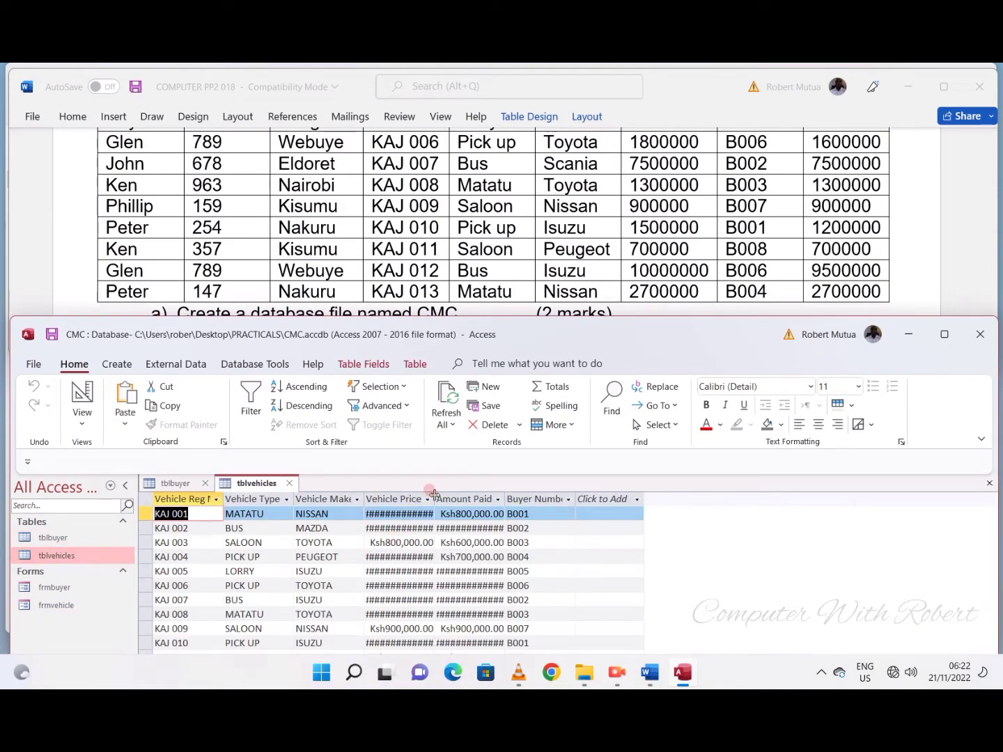
drag(433, 494, 455, 496)
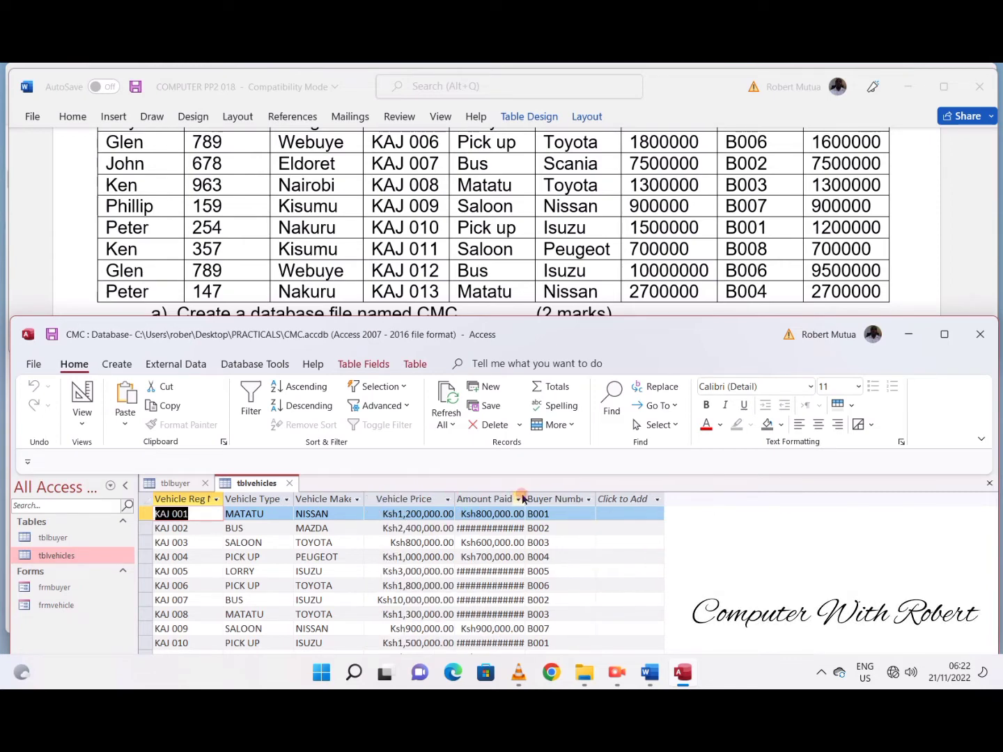
drag(528, 493, 551, 492)
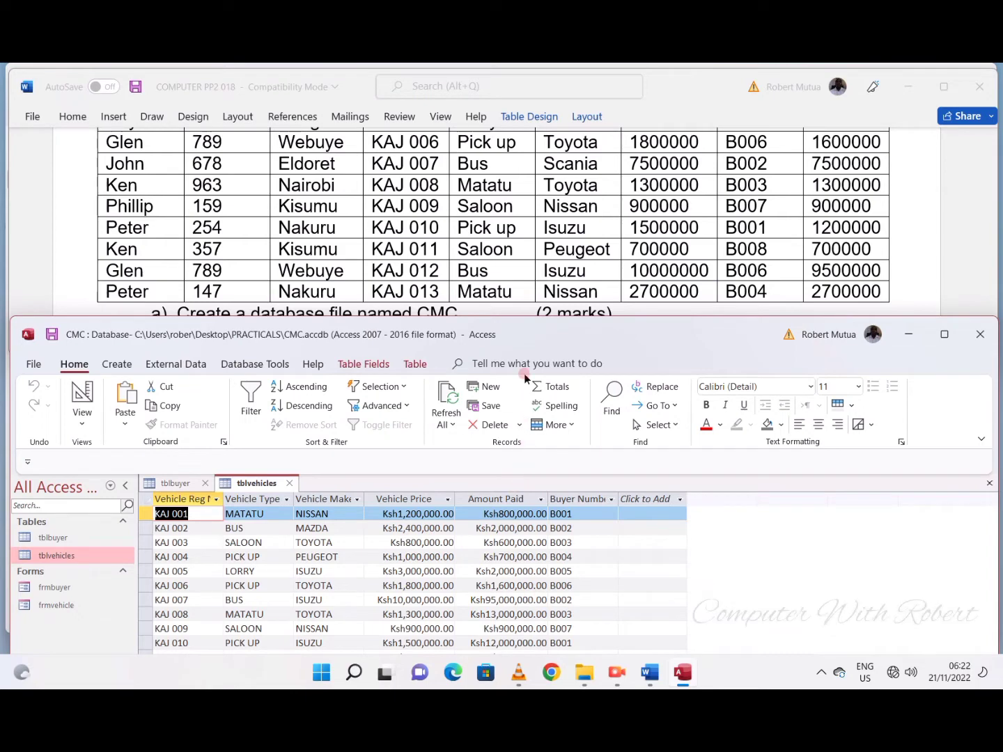
- Move the database window higher and select task e, about the rptcleared report, in the Word document
drag(523, 334, 523, 292)
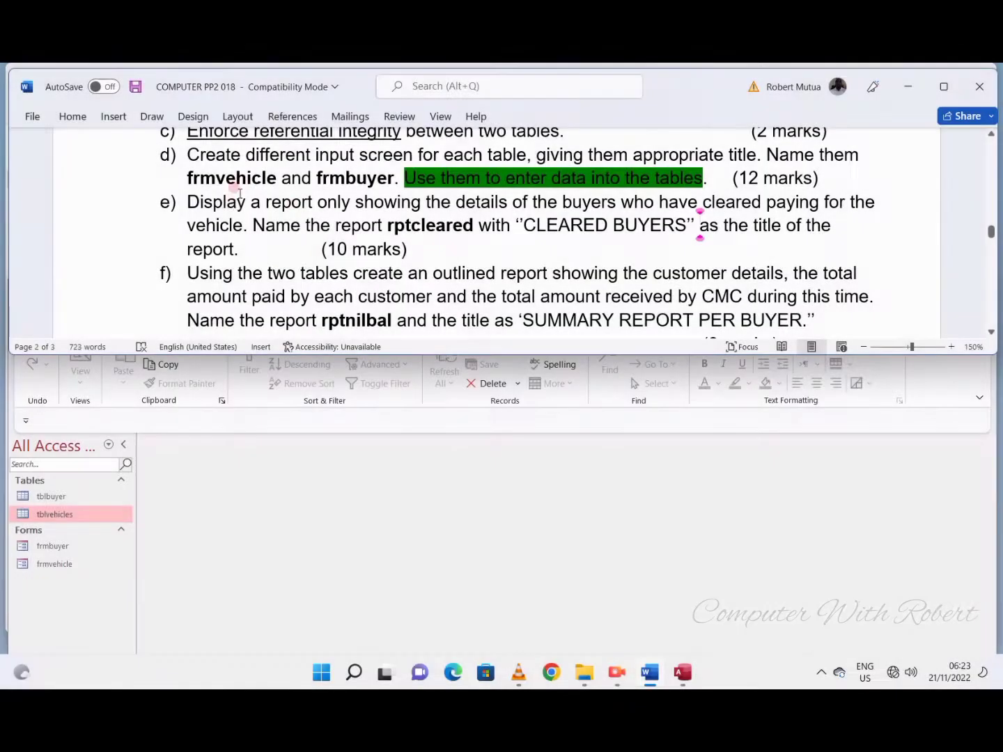
triple_click(232, 202)
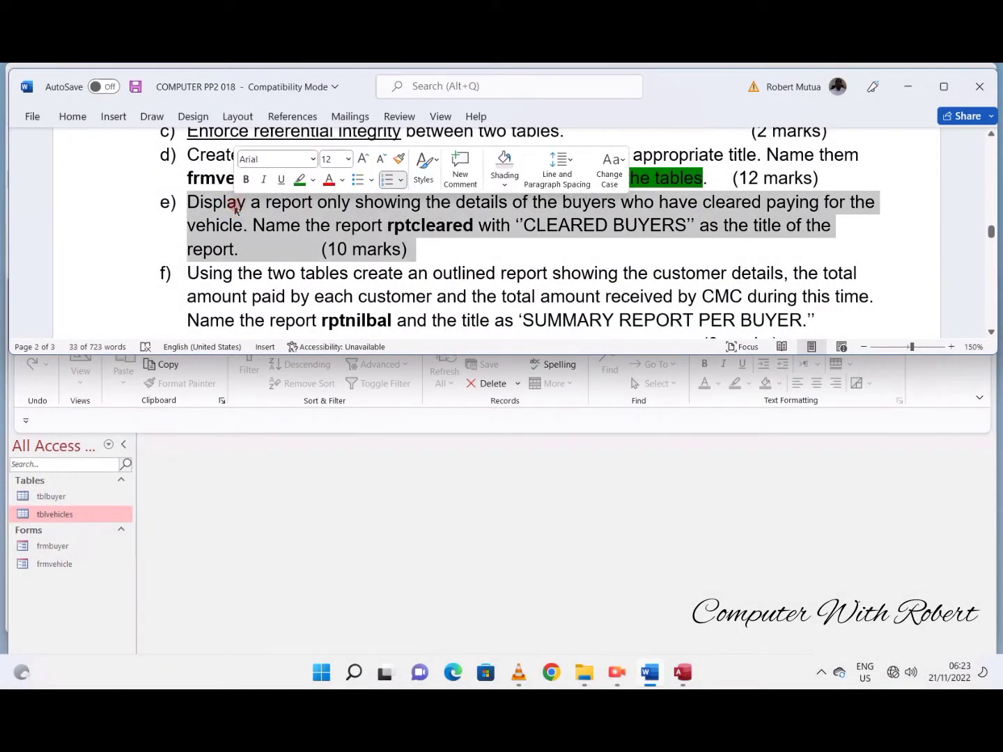
- Underline the phrases "showing the details of the buyers" and "cleared paying" in task e of the Word document
click(369, 225)
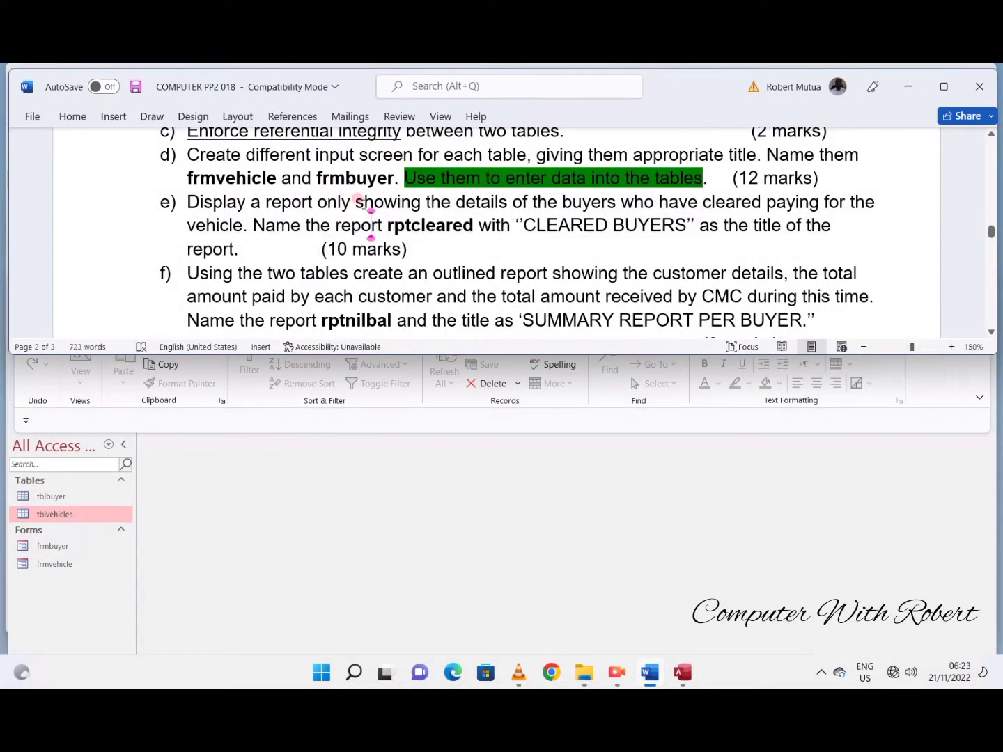
drag(356, 203, 581, 202)
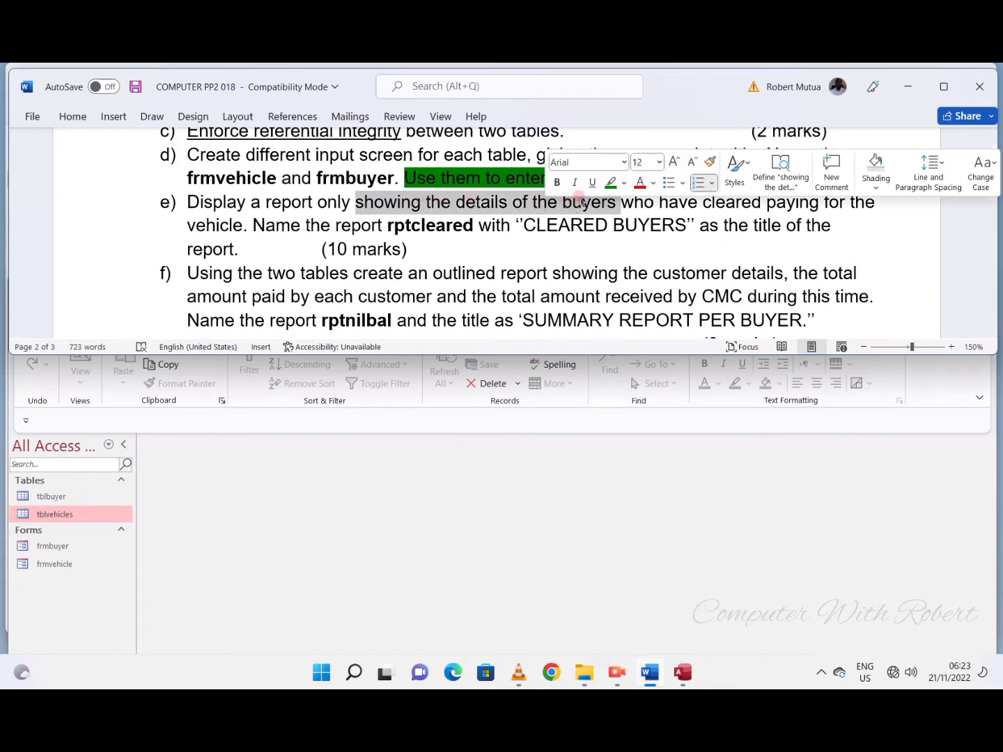
click(592, 183)
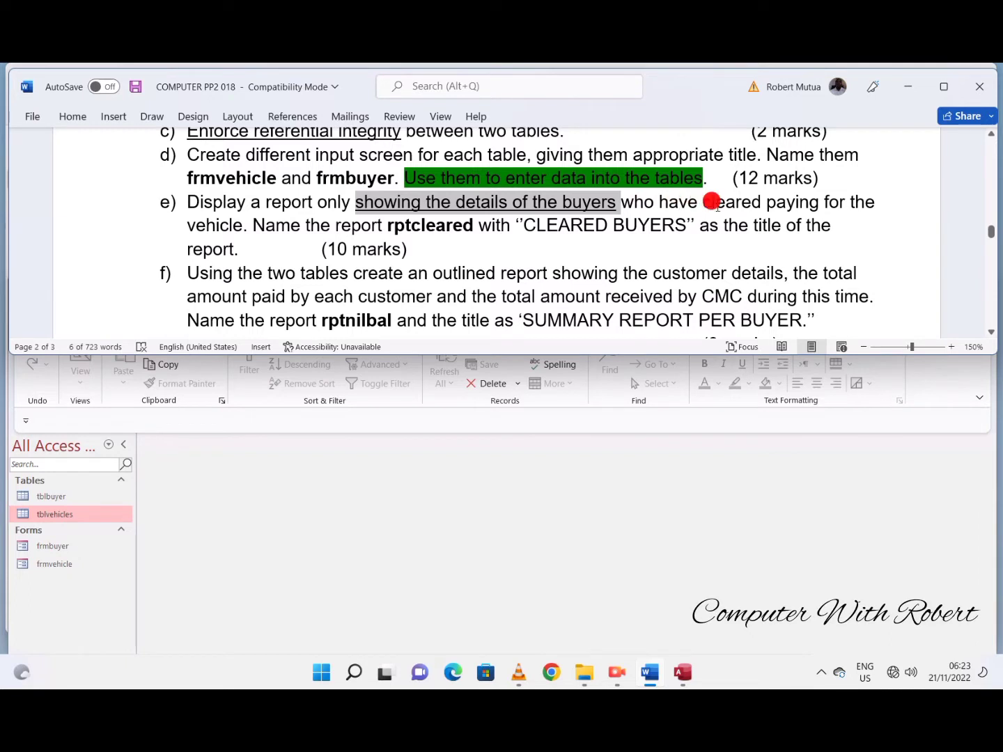
drag(711, 202, 820, 203)
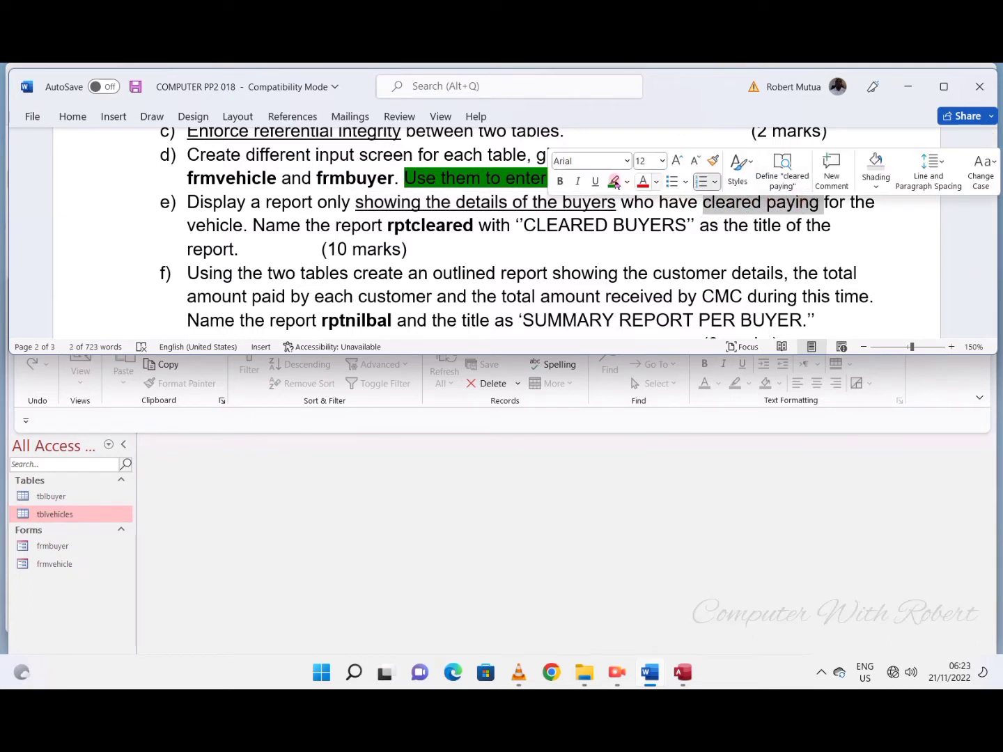
click(595, 182)
click(518, 249)
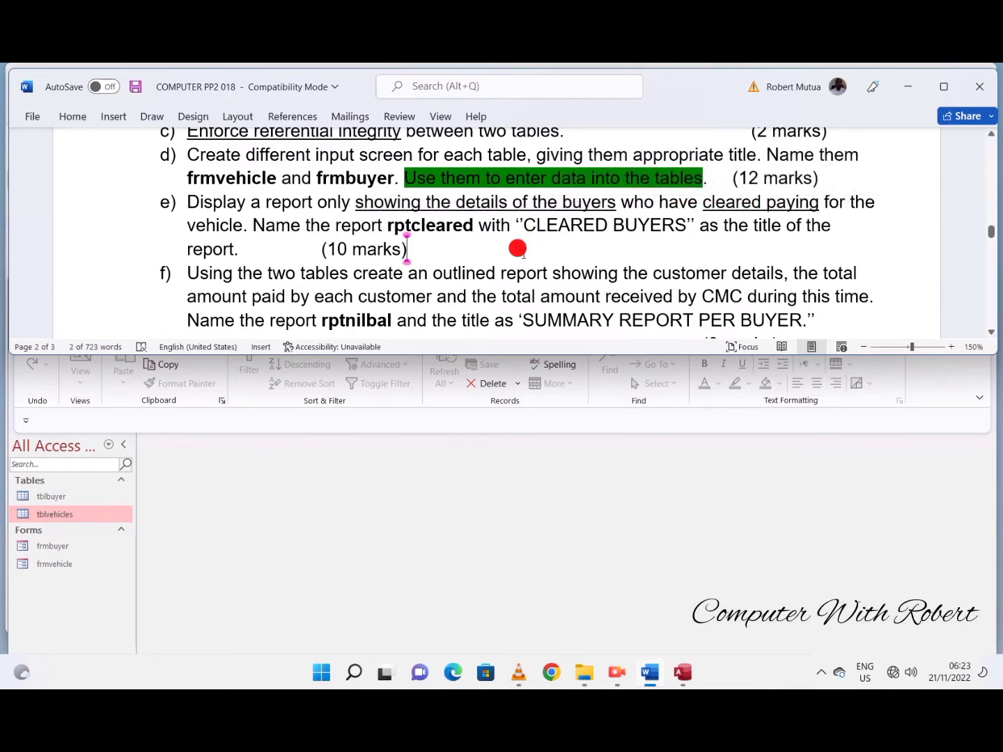
- Switch to the Access database, start a simple query with the Query Wizard and add all four tblbuyer fields
click(308, 469)
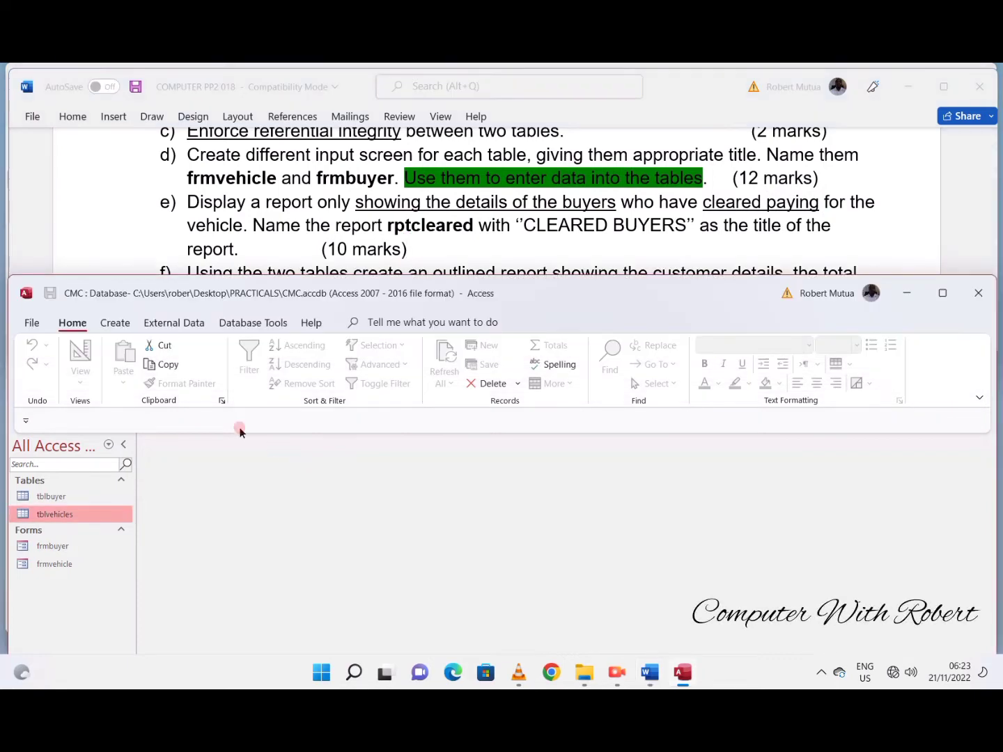
click(102, 324)
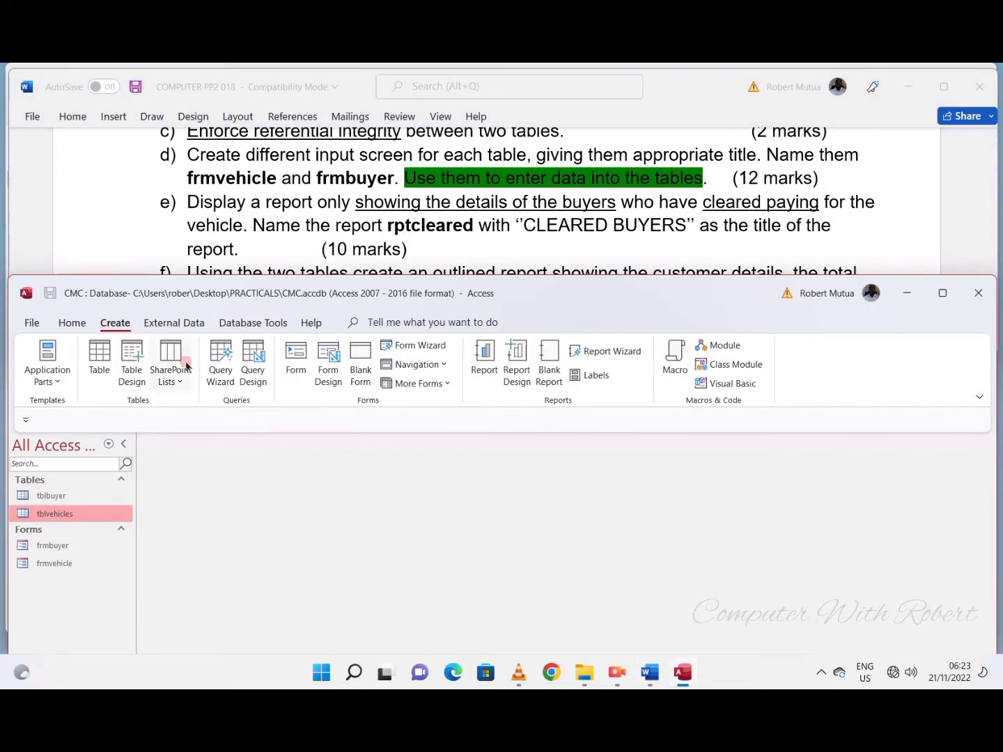
click(220, 360)
click(548, 587)
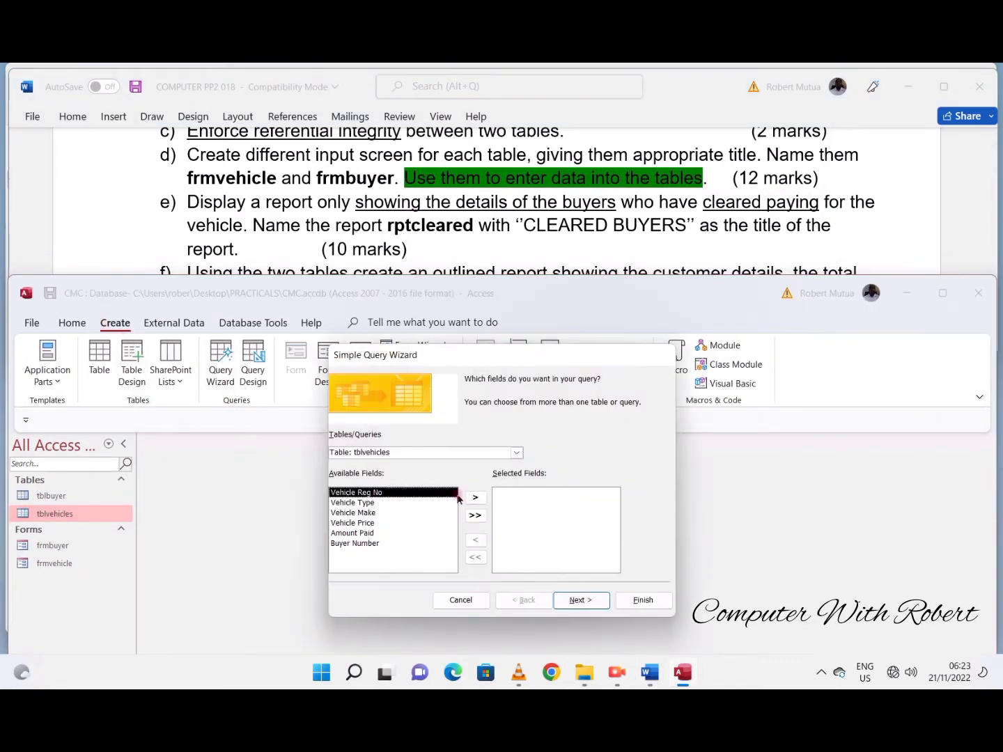
click(516, 452)
click(482, 464)
click(475, 497)
click(475, 498)
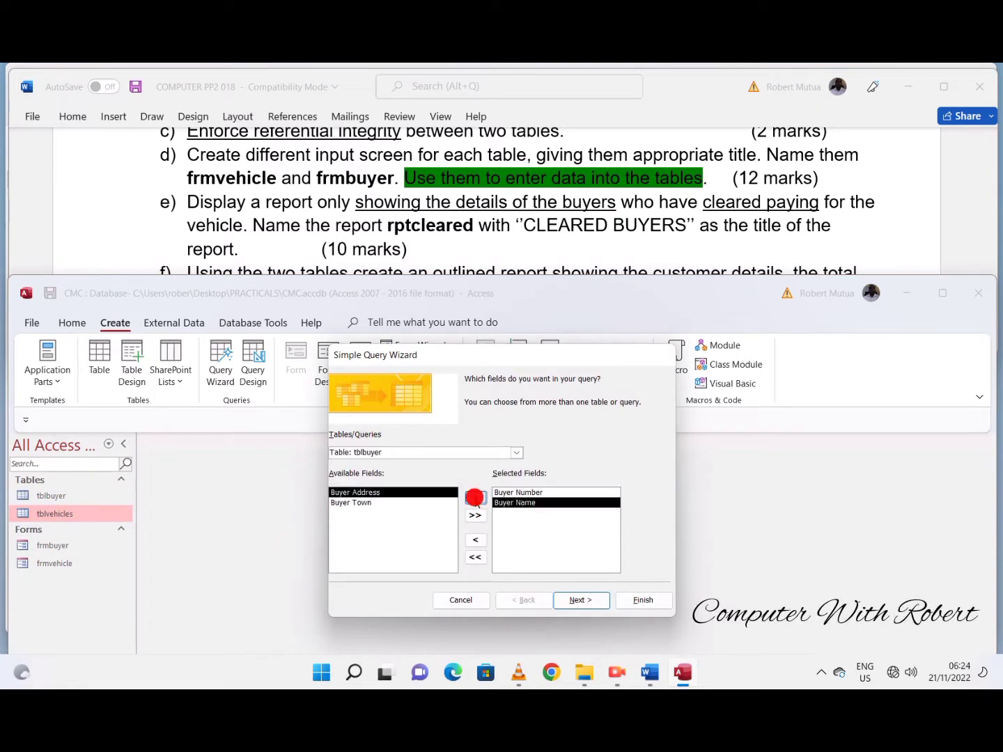
click(474, 497)
click(475, 497)
- Add the Vehicle Price and Amount Paid fields from tblvehicles to the query
click(517, 453)
click(463, 473)
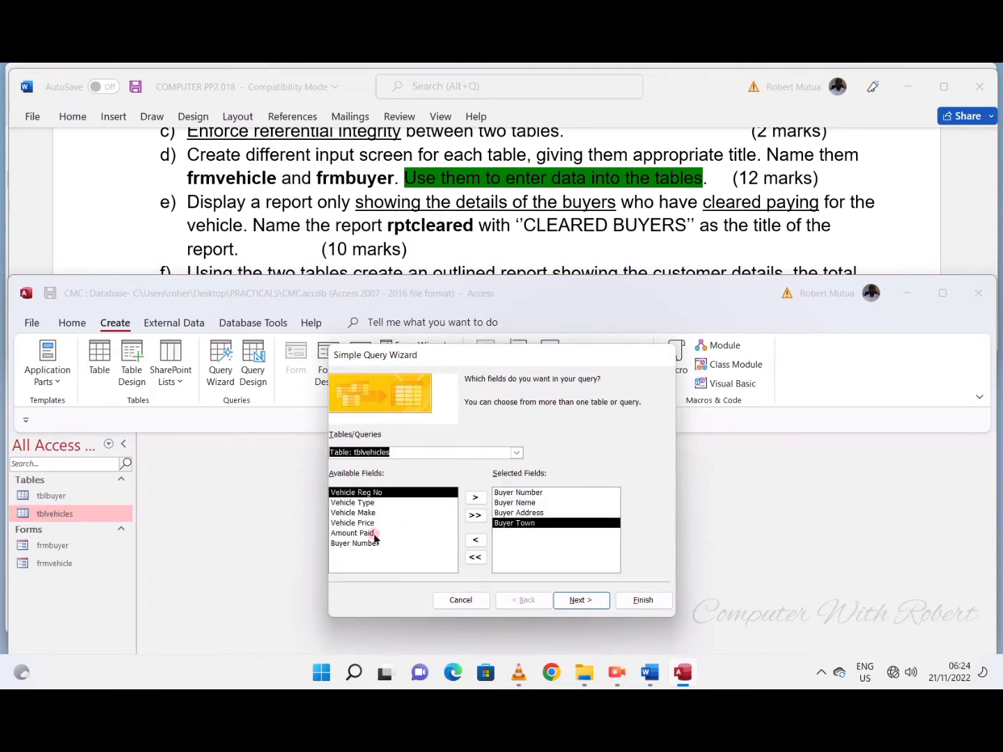
click(375, 533)
click(475, 498)
click(475, 539)
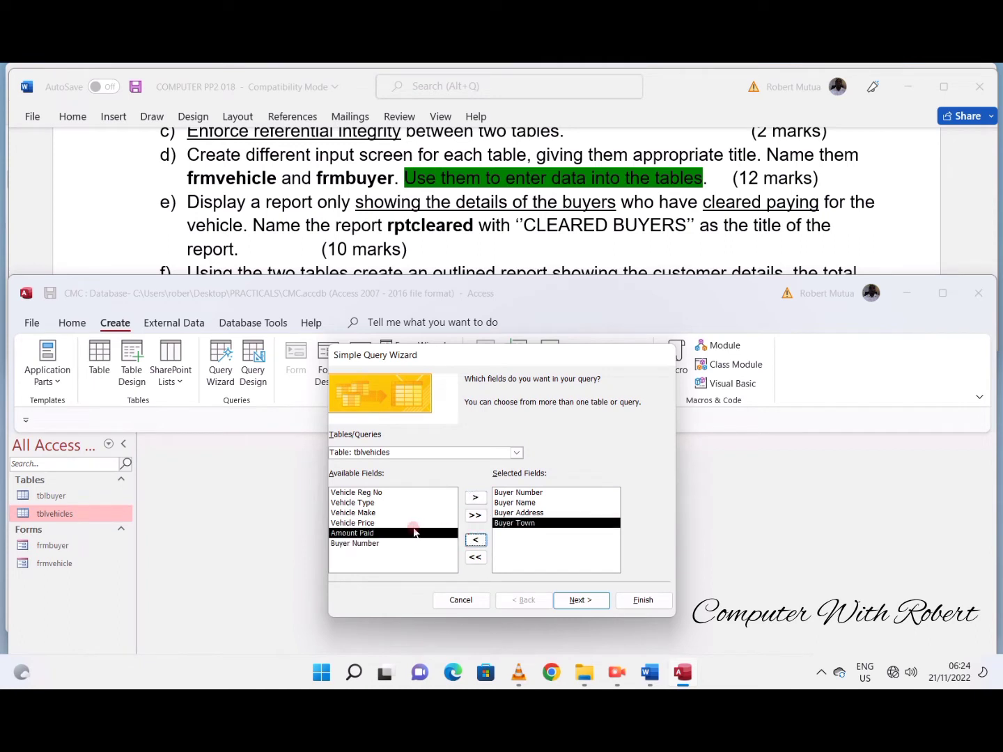
click(412, 524)
click(475, 498)
click(475, 498)
- Title the query "clrdbuyers query", finish it and show it in Design View without the property sheet, with the design grid in view
click(578, 599)
click(579, 600)
triple_click(536, 394)
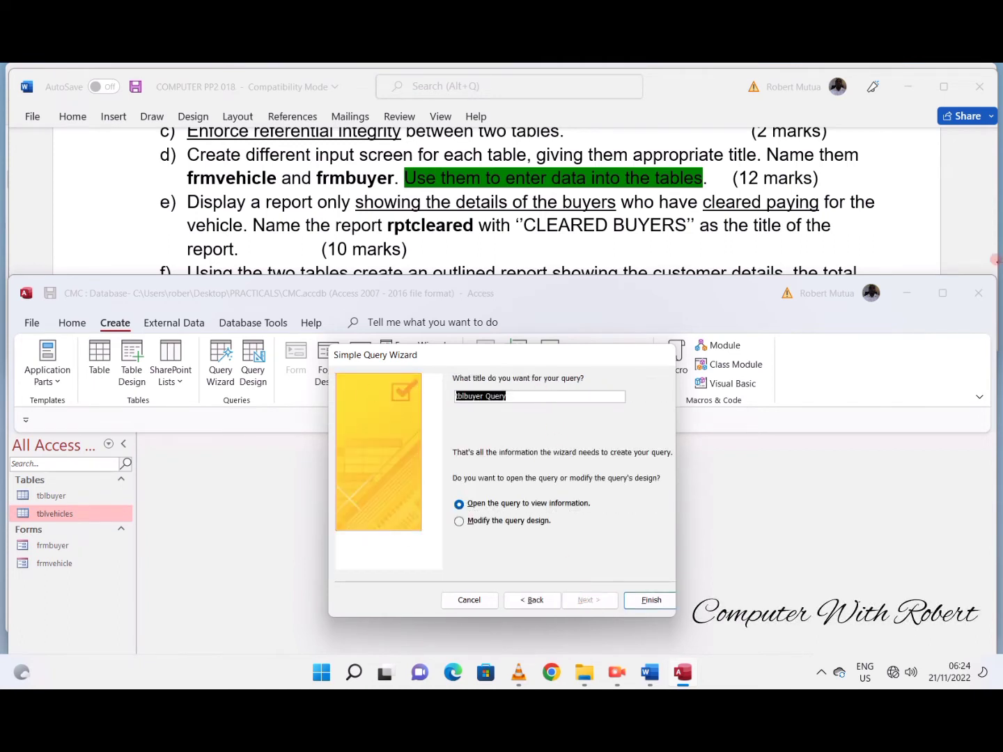
text(cleare)
click(637, 597)
right_click(178, 442)
click(212, 517)
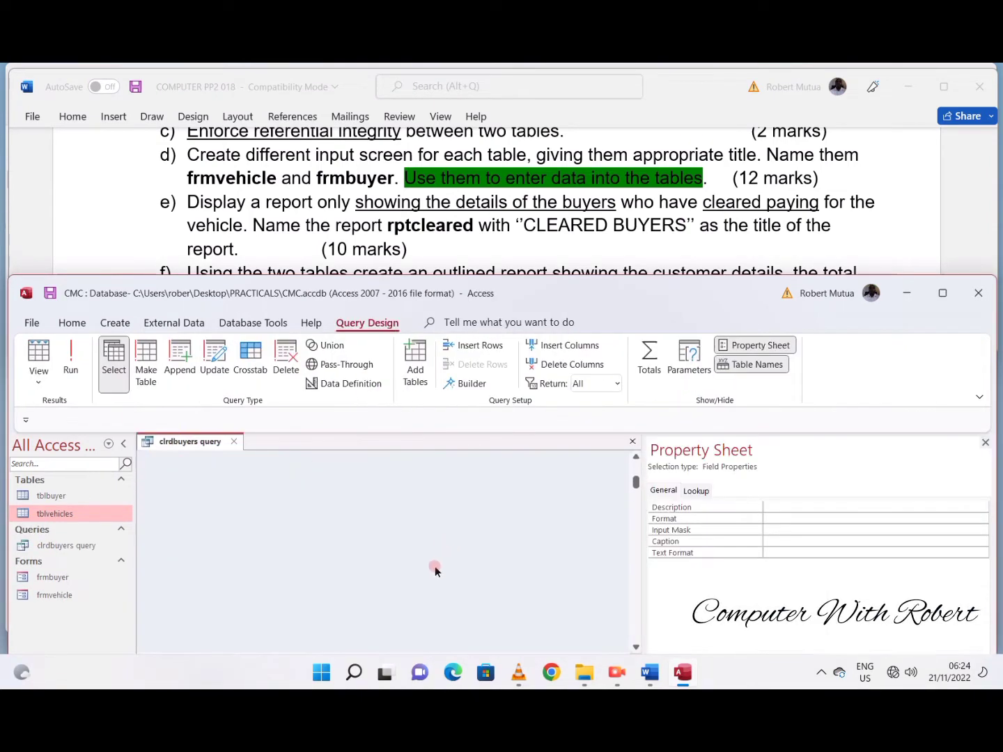
scroll(436, 571, down, 1)
scroll(436, 572, up, 3)
drag(463, 294, 466, 151)
click(988, 300)
- Add the calculated field Balance: [Vehicle Price]-[Amount Paid] to the first empty query column using the Expression Builder
click(756, 541)
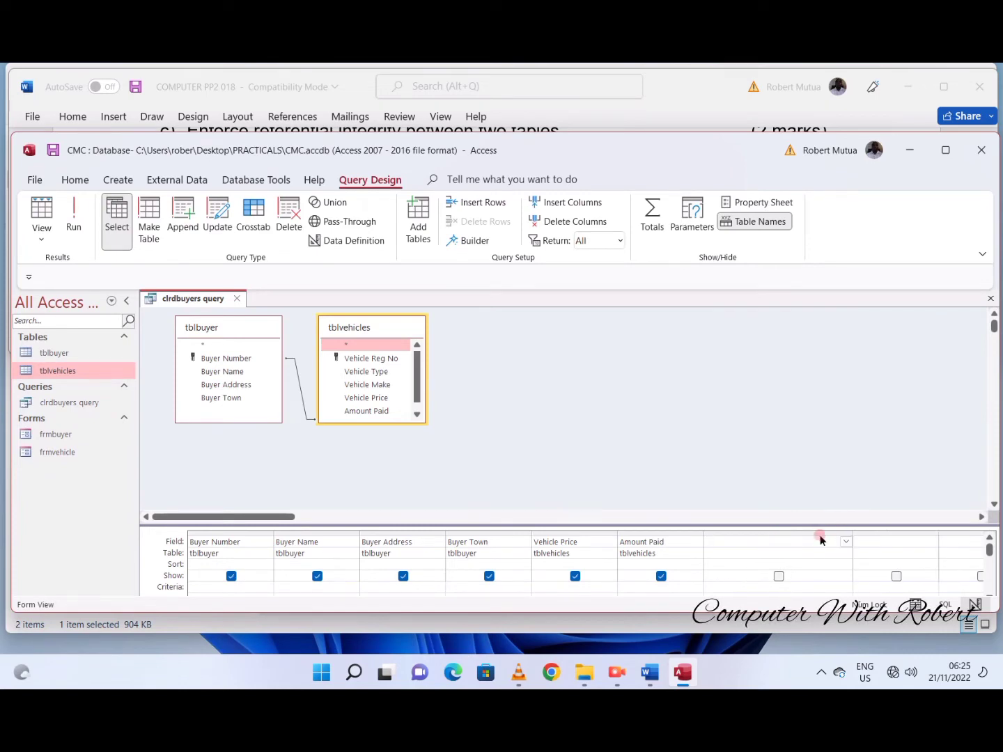
right_click(843, 541)
click(860, 503)
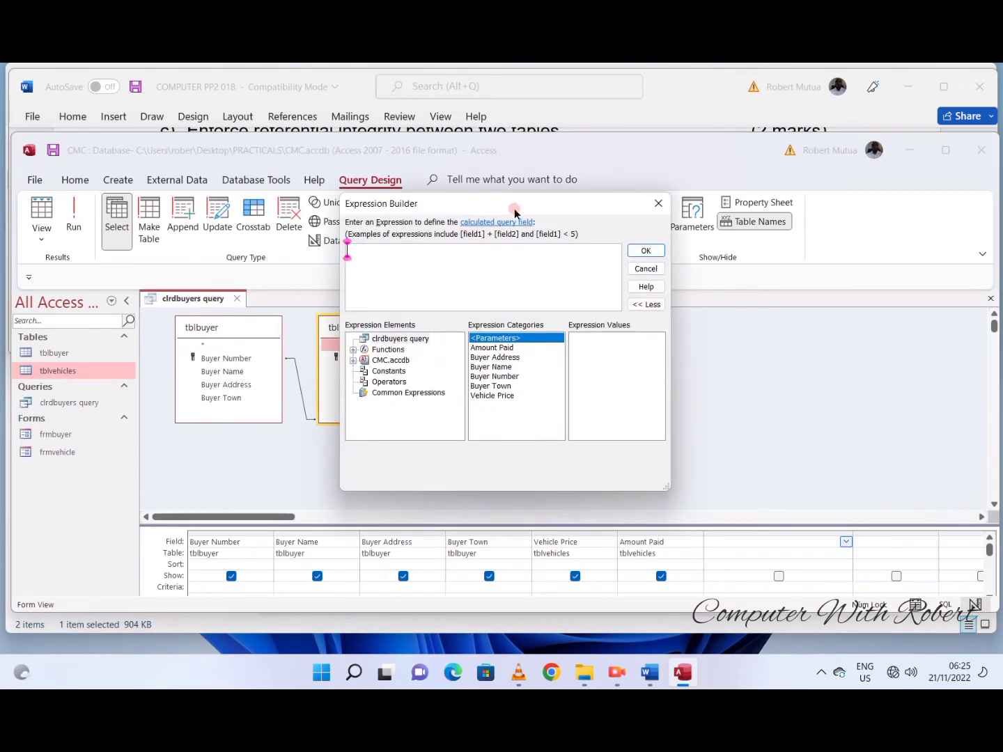
double_click(491, 395)
click(643, 250)
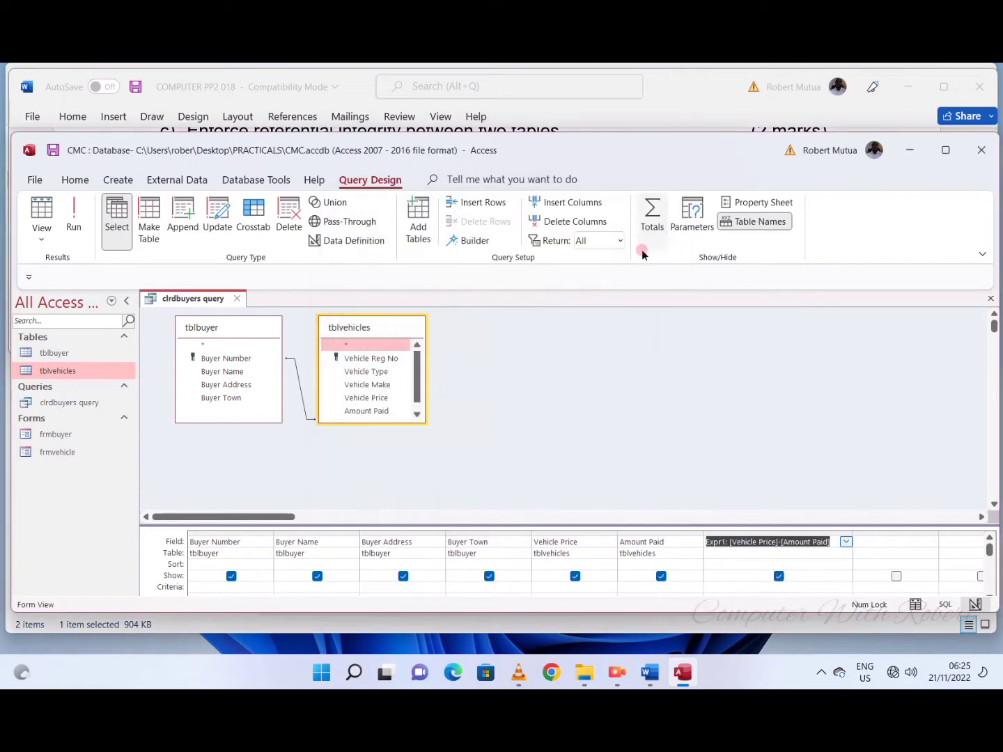
click(720, 541)
key(BackSpace)
key(BackSpace)
key(BackSpace)
key(BackSpace)
key(BackSpace)
text(Balance)
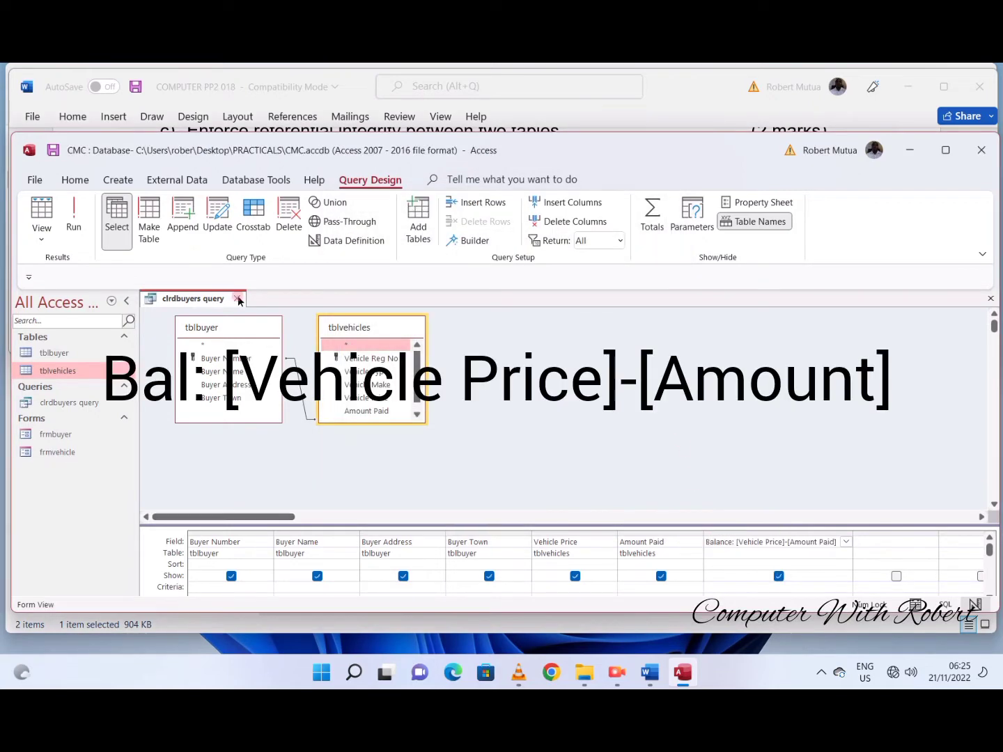
- Run the query to check the Balance column, review the field's expression in the Expression Builder and run it again
click(72, 217)
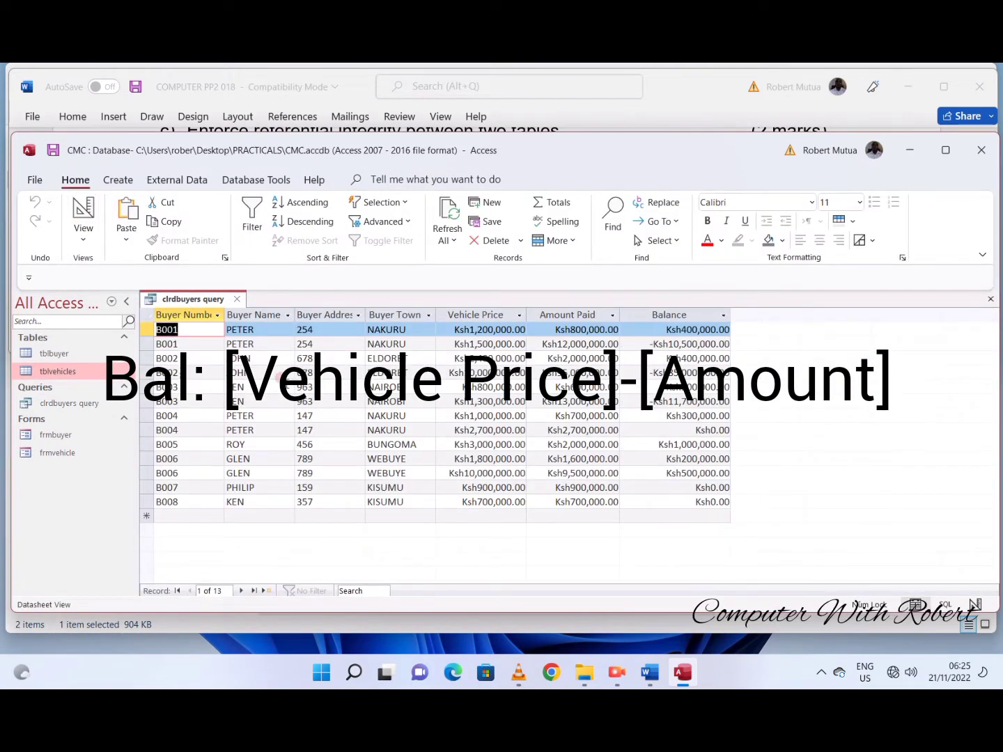
click(655, 343)
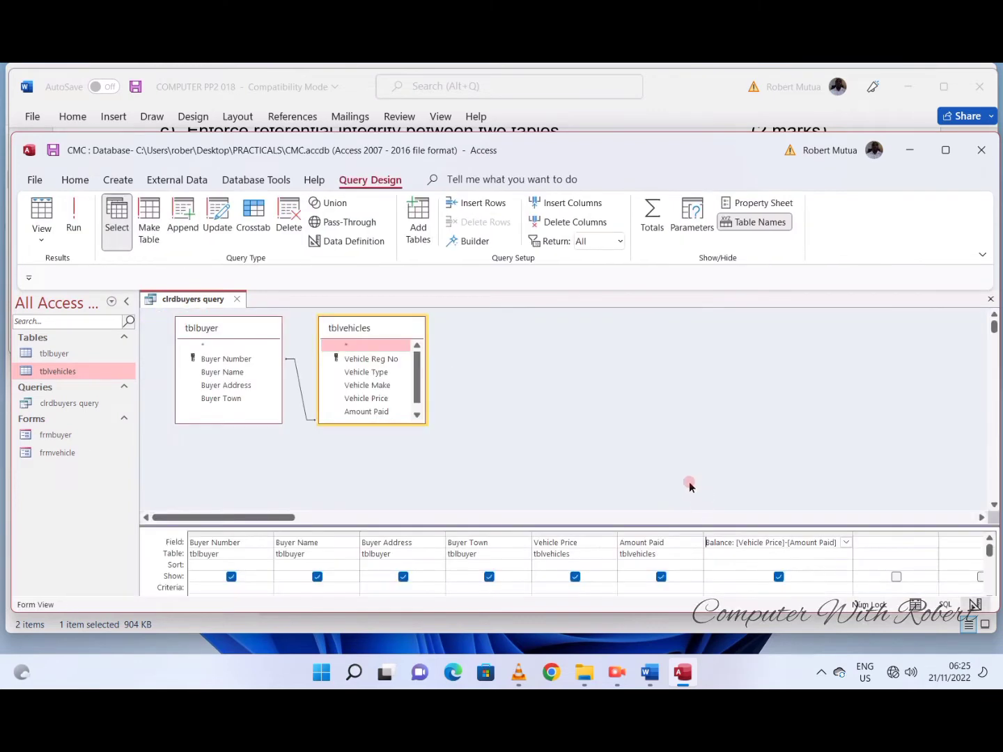
right_click(845, 542)
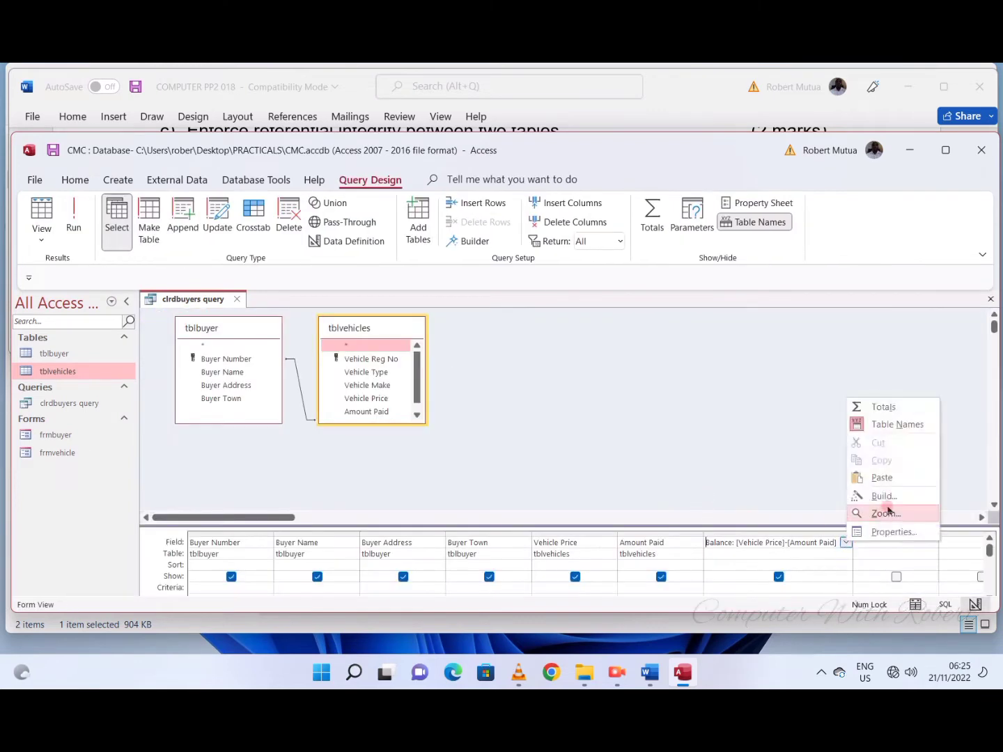
click(885, 513)
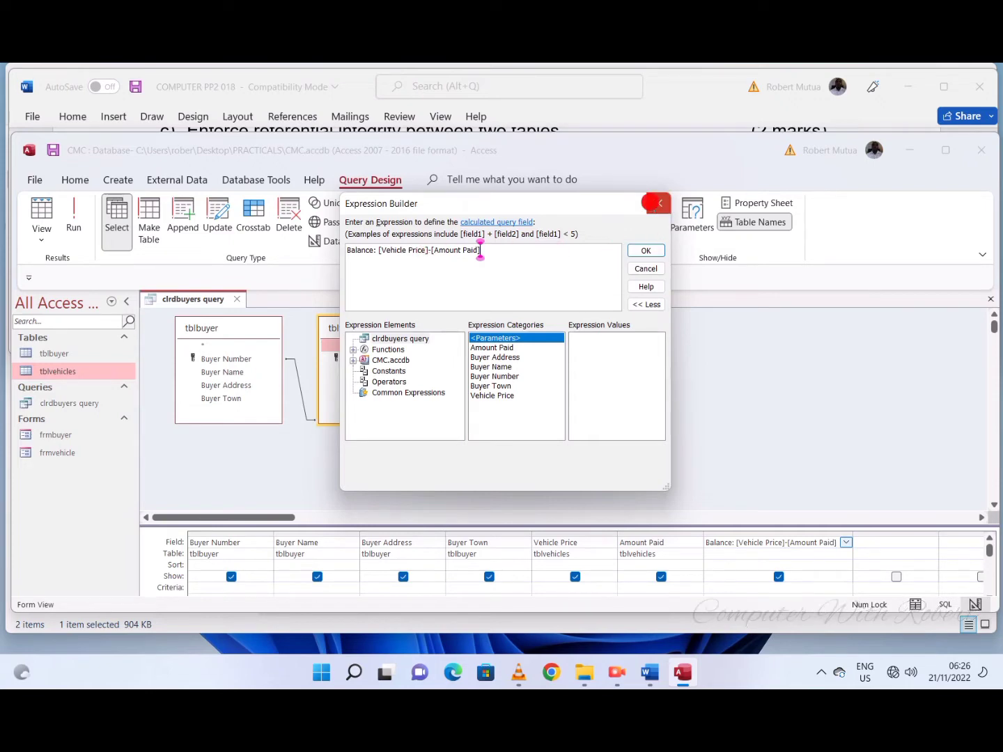
click(659, 204)
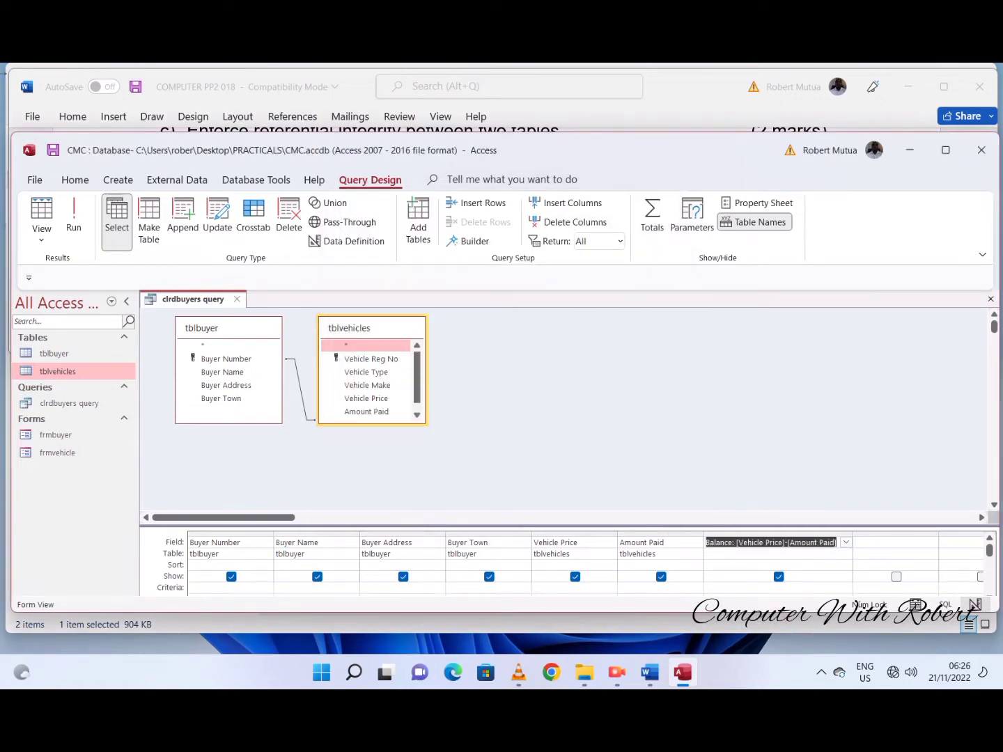
click(73, 217)
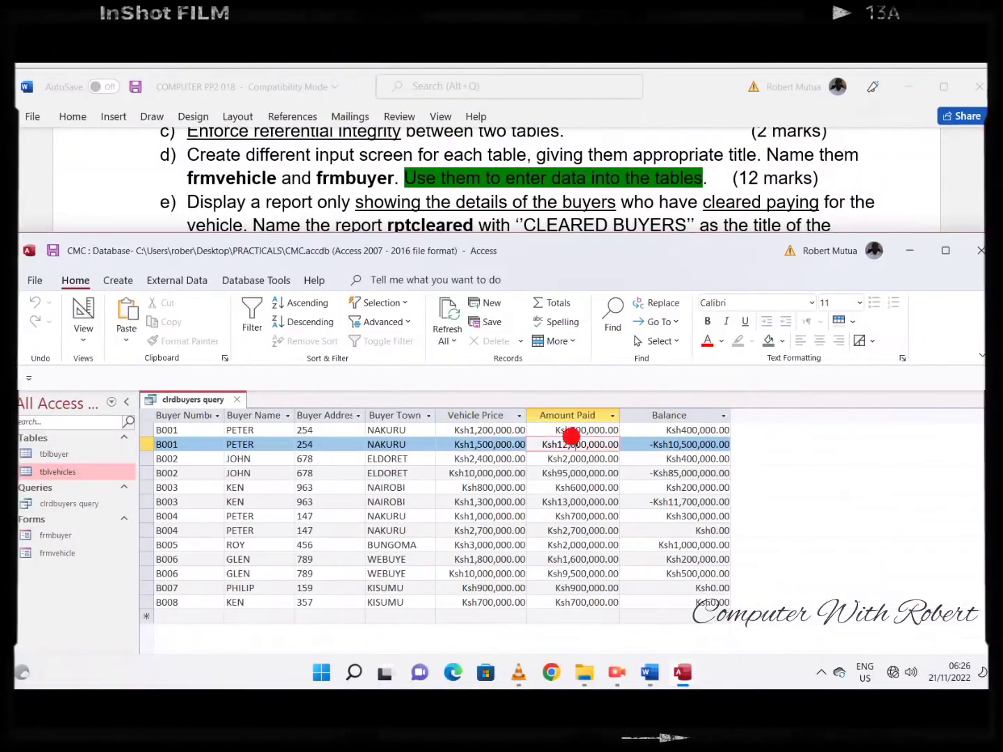
- Close the query and correct the Amount Paid for vehicle KAJ 010 to 1,200,000 in tblvehicles
drag(569, 445, 586, 448)
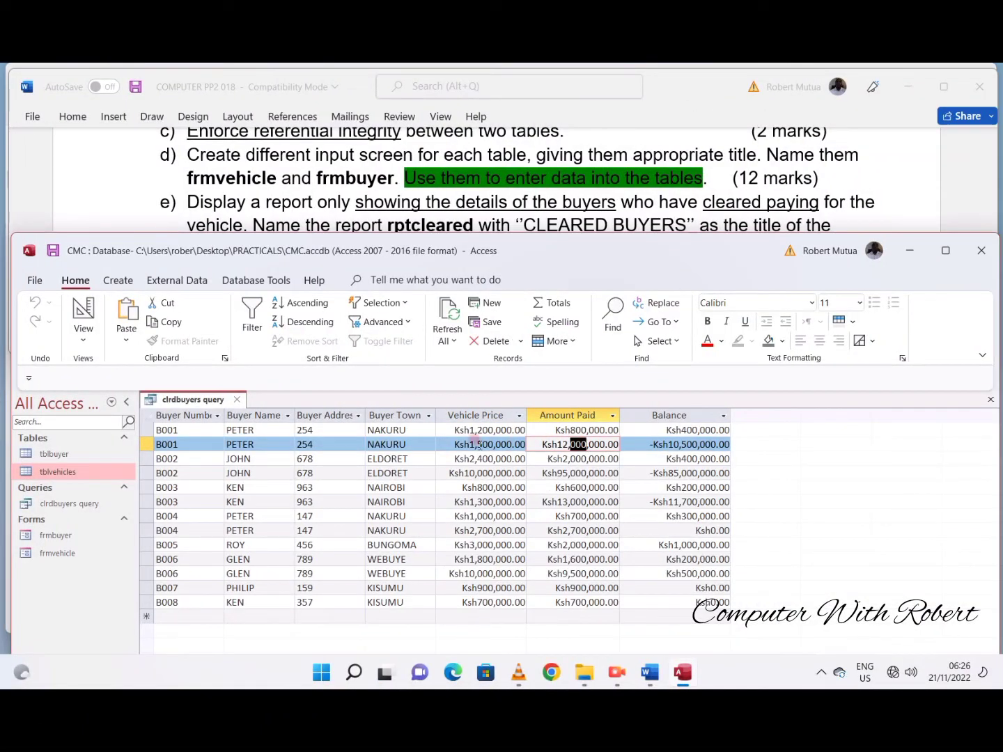
click(237, 399)
double_click(57, 472)
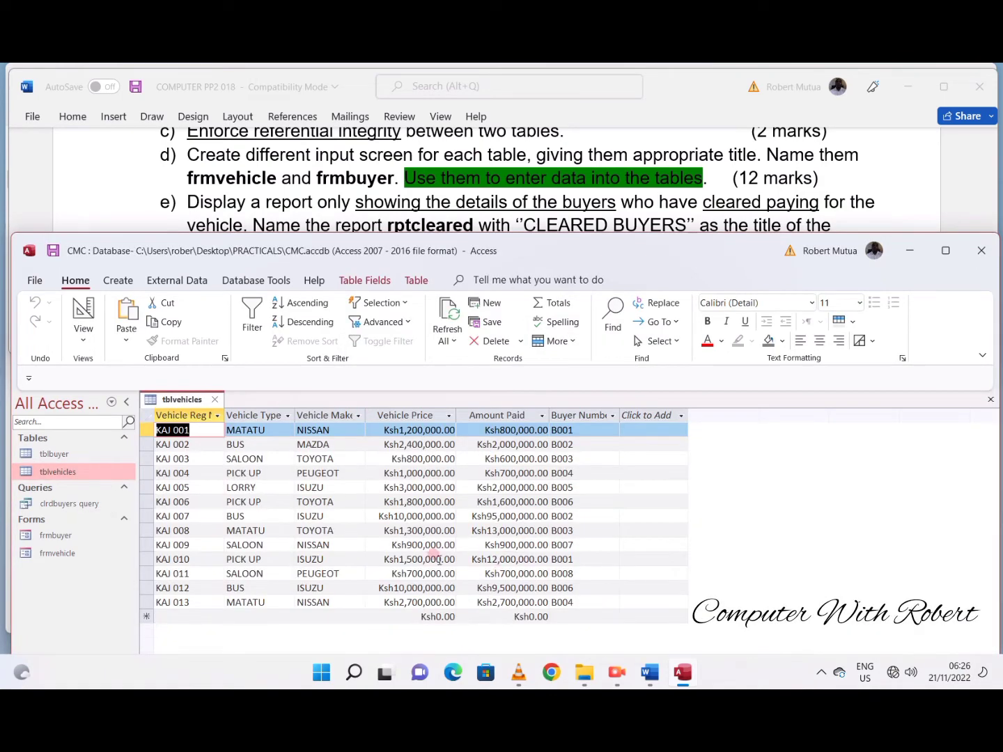
click(505, 559)
key(BackSpace)
click(504, 588)
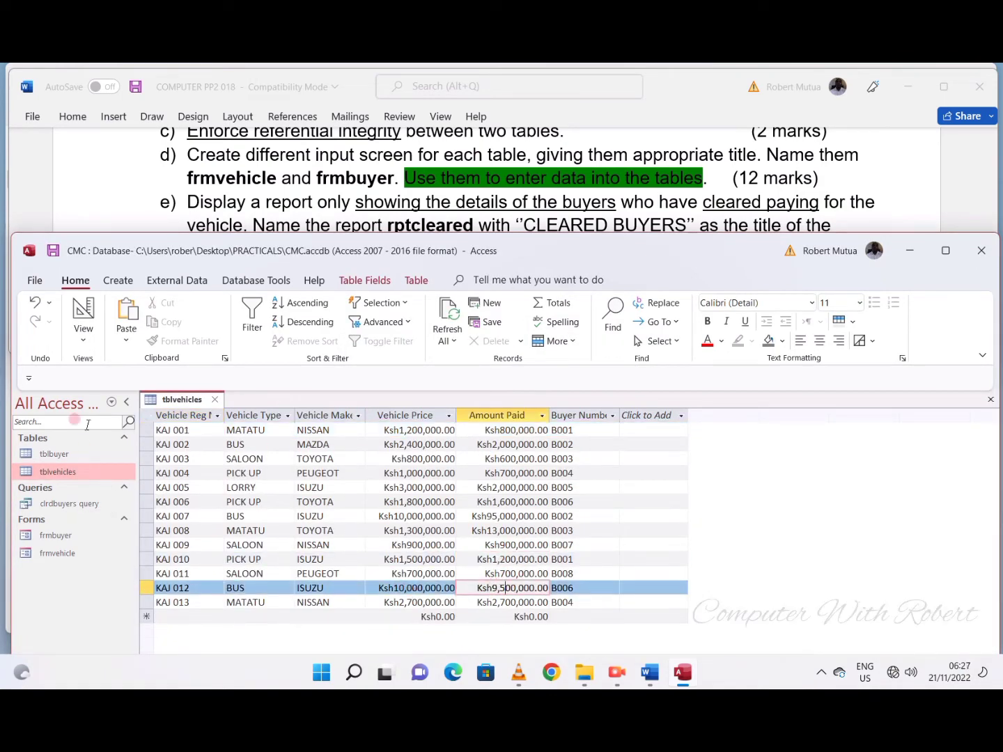
click(215, 399)
- Recheck the query balances and correct the Amount Paid for vehicle KAJ 007 to 9,500,000 in tblvehicles
double_click(69, 503)
click(561, 473)
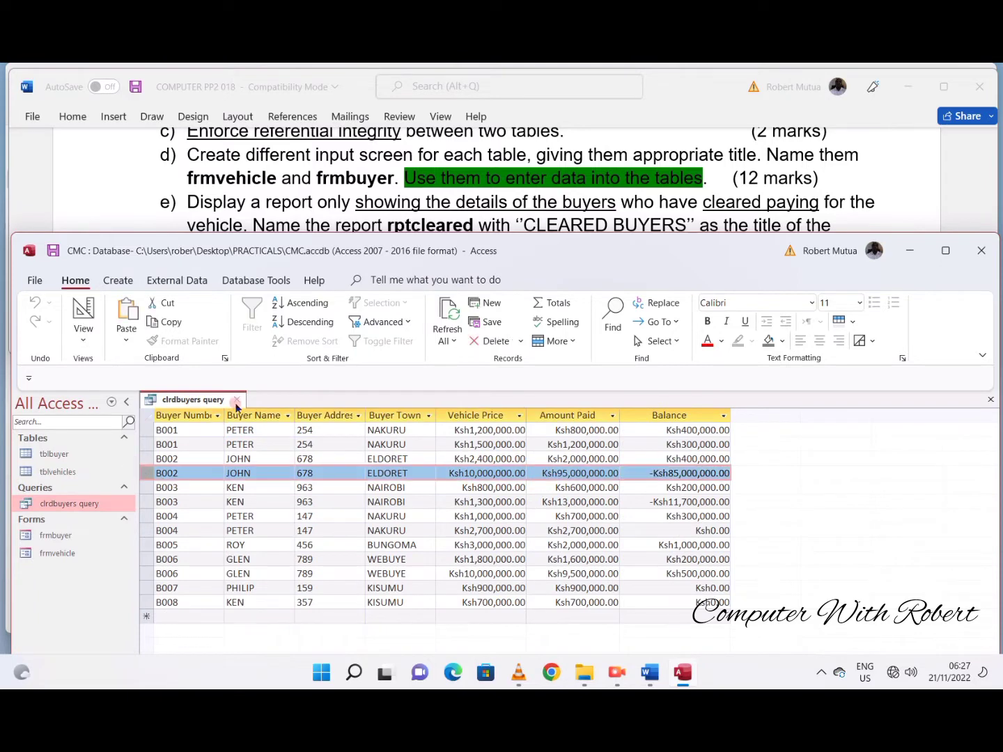
click(236, 399)
double_click(57, 472)
click(478, 515)
key(BackSpace)
click(216, 399)
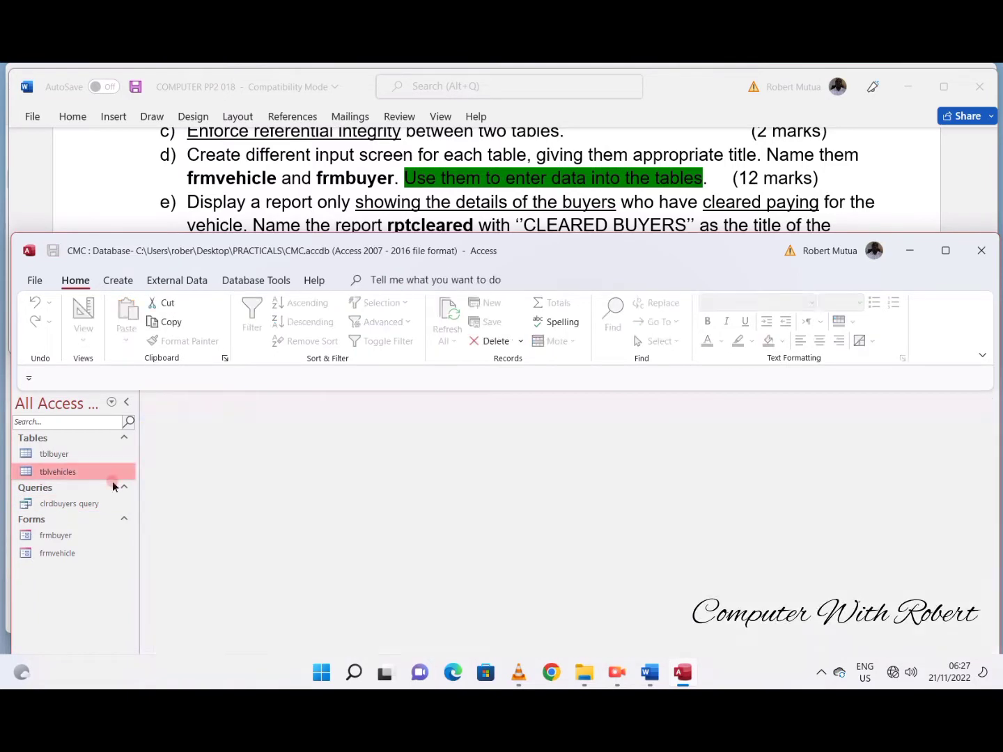
double_click(69, 503)
click(580, 501)
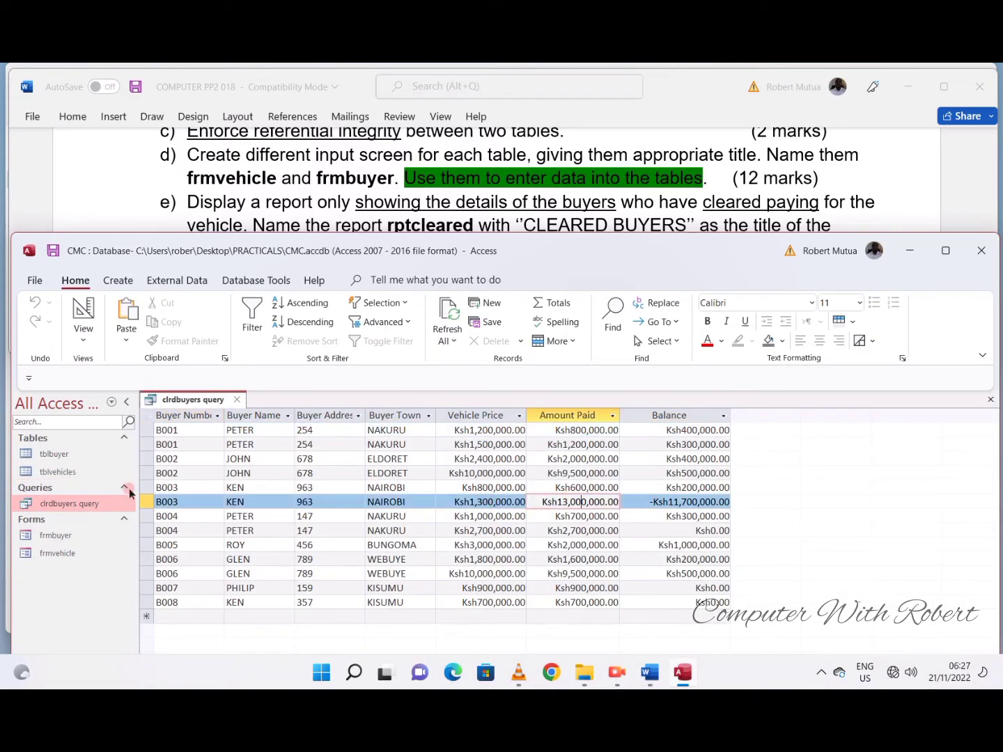
click(237, 398)
double_click(57, 472)
click(198, 458)
click(504, 530)
key(BackSpace)
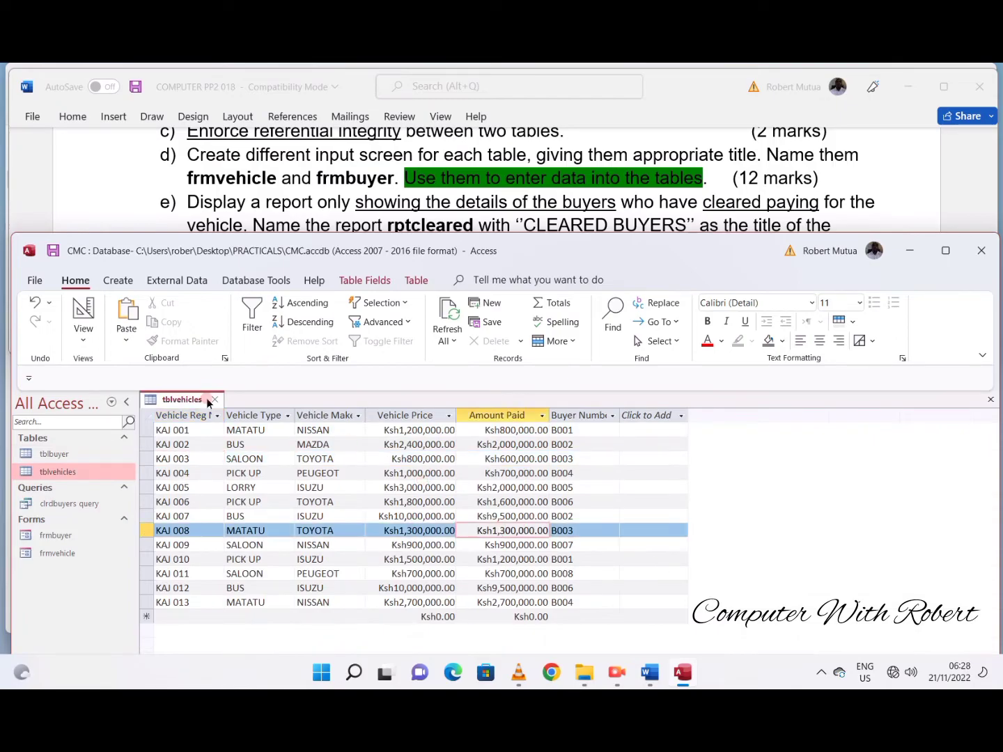
click(214, 399)
- Open clrdbuyers query and examine the Balance column for buyers who have cleared payment
double_click(69, 503)
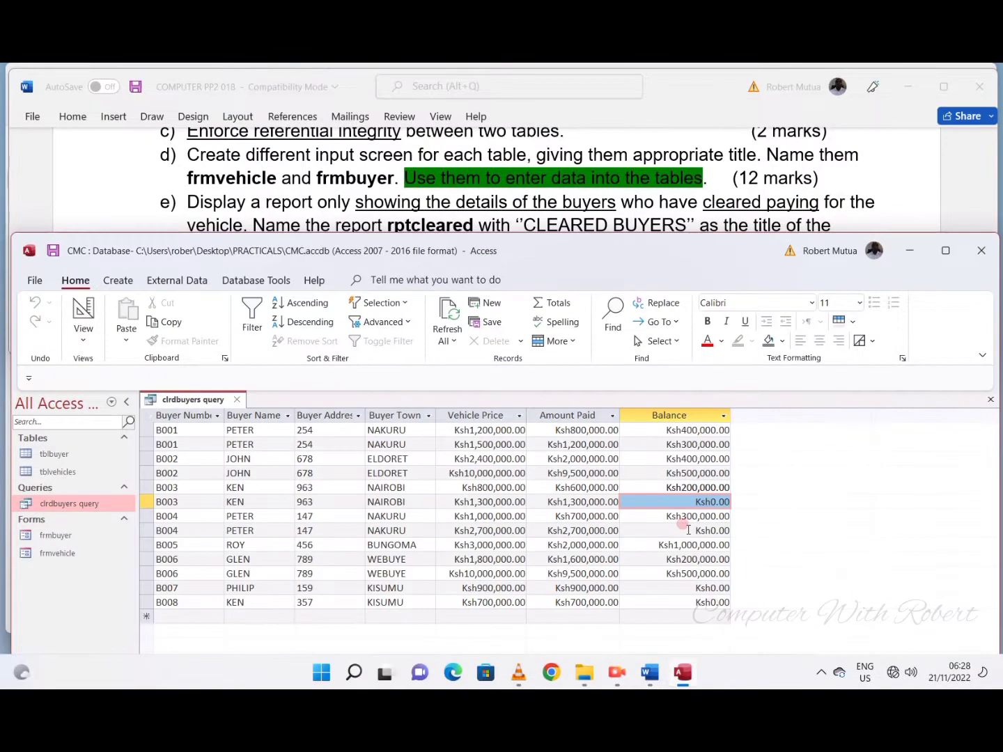
click(688, 530)
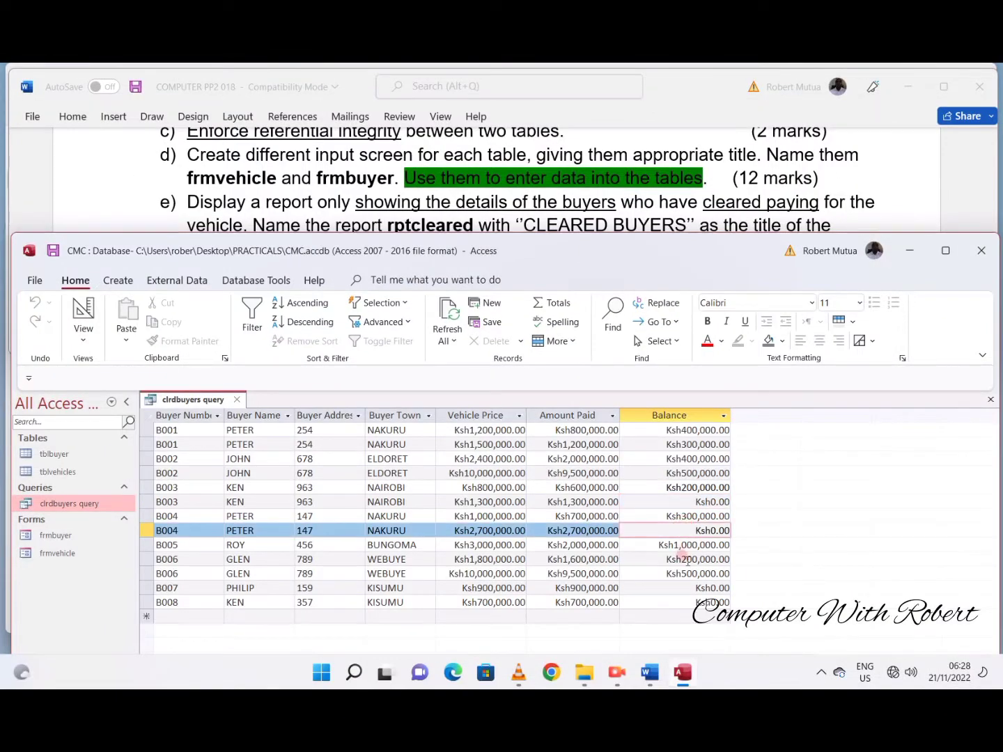
click(687, 587)
click(686, 601)
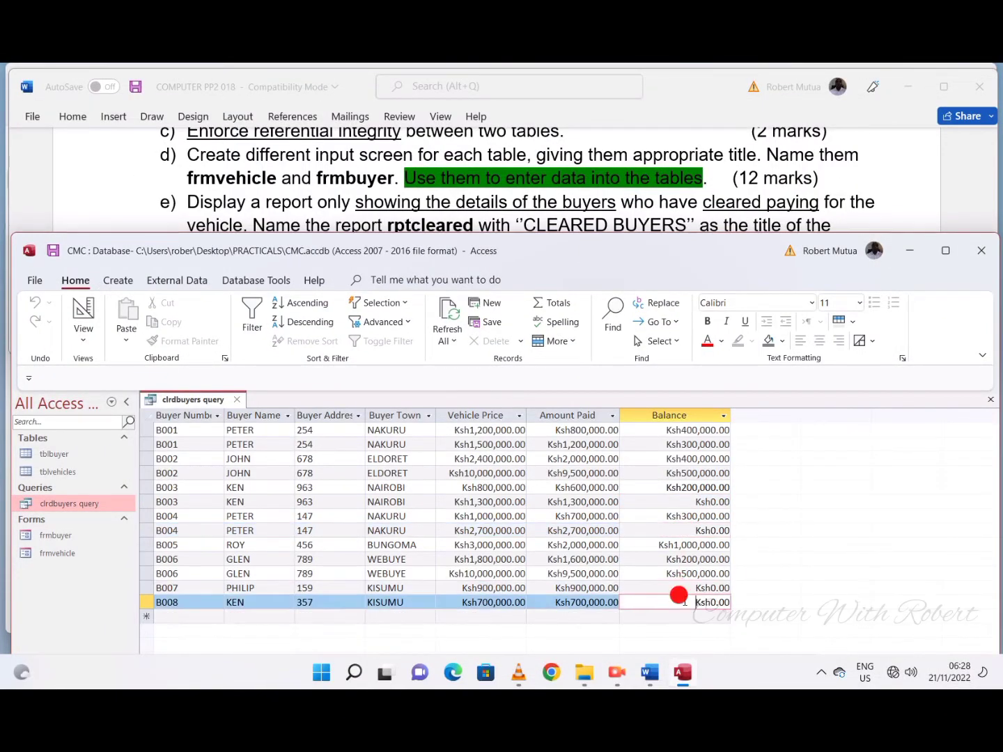
- Add an equals criterion to the Balance field in Design View that keeps only zero balances, and run the query
click(83, 314)
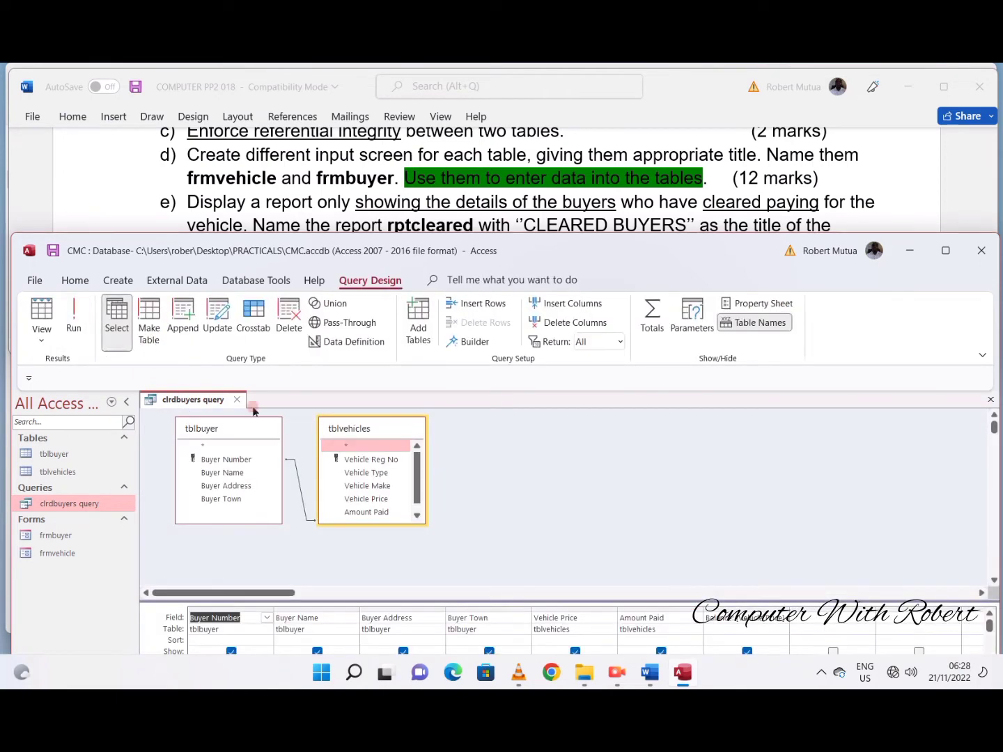
drag(494, 257, 480, 132)
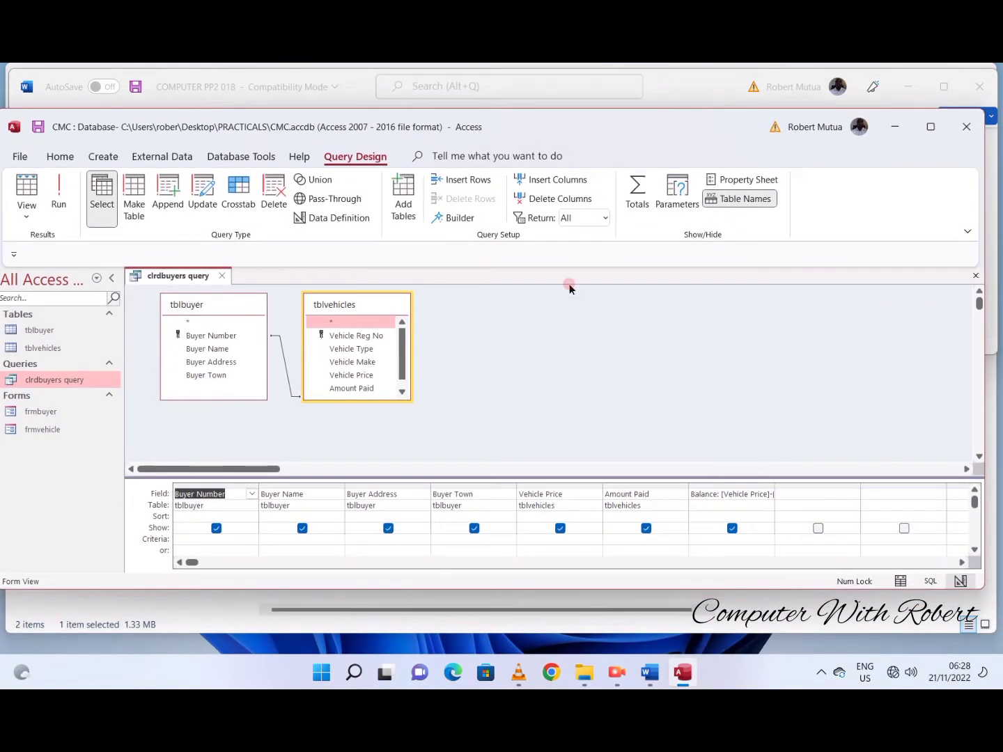
click(700, 535)
text(=0)
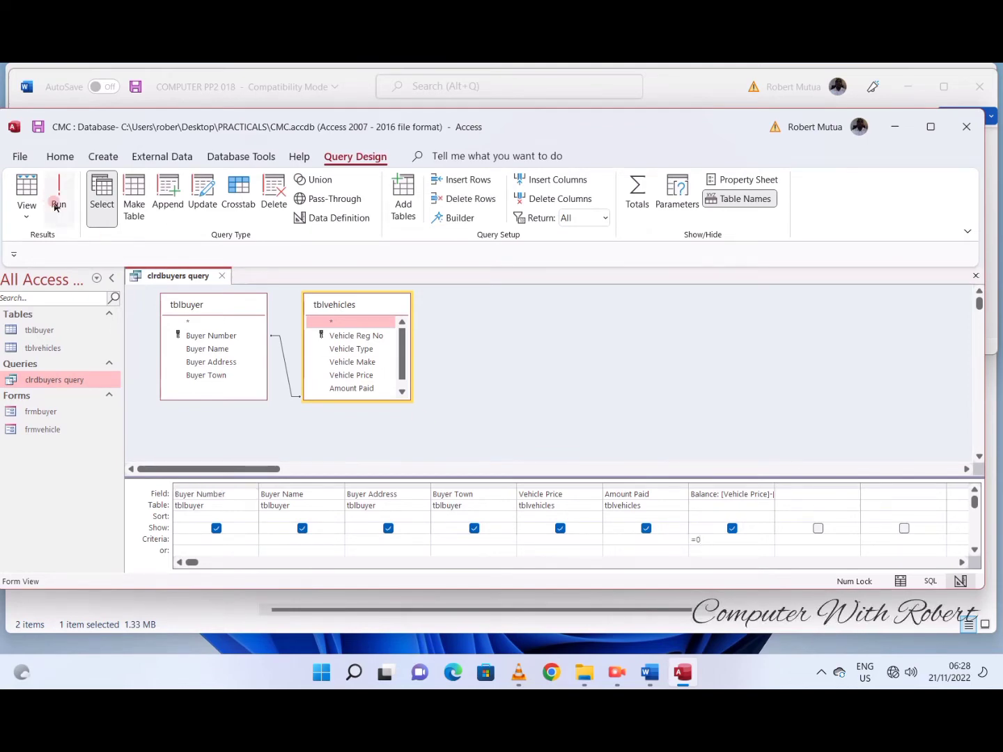
click(56, 204)
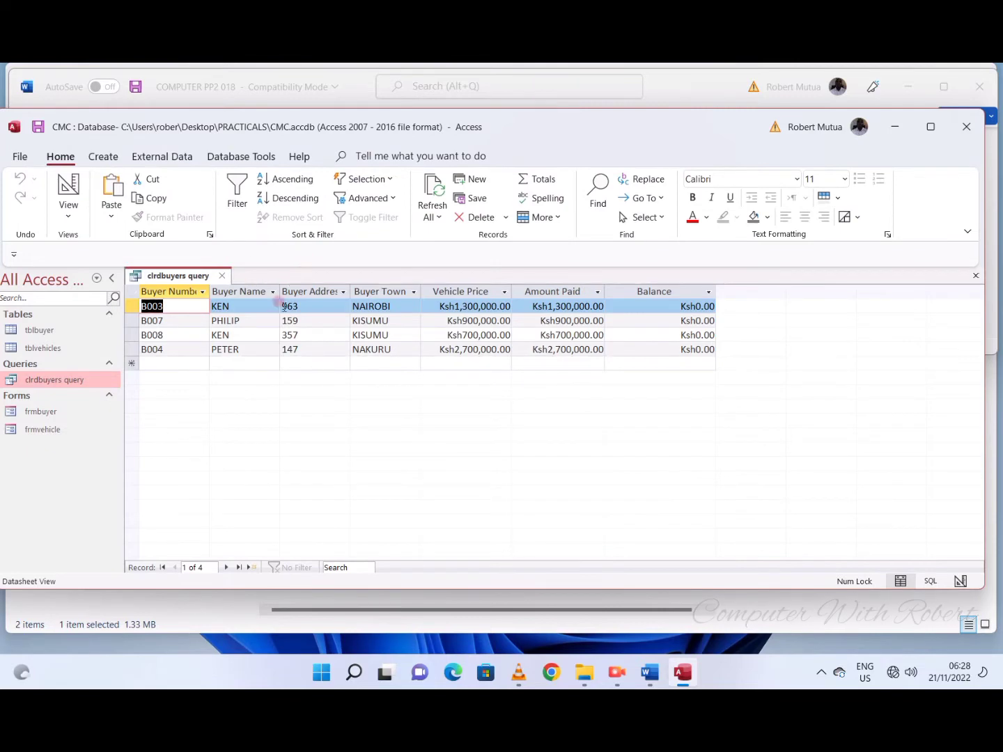
- Close clrdbuyers query, save its design changes, and bring the report instructions in the Word task into view
click(222, 276)
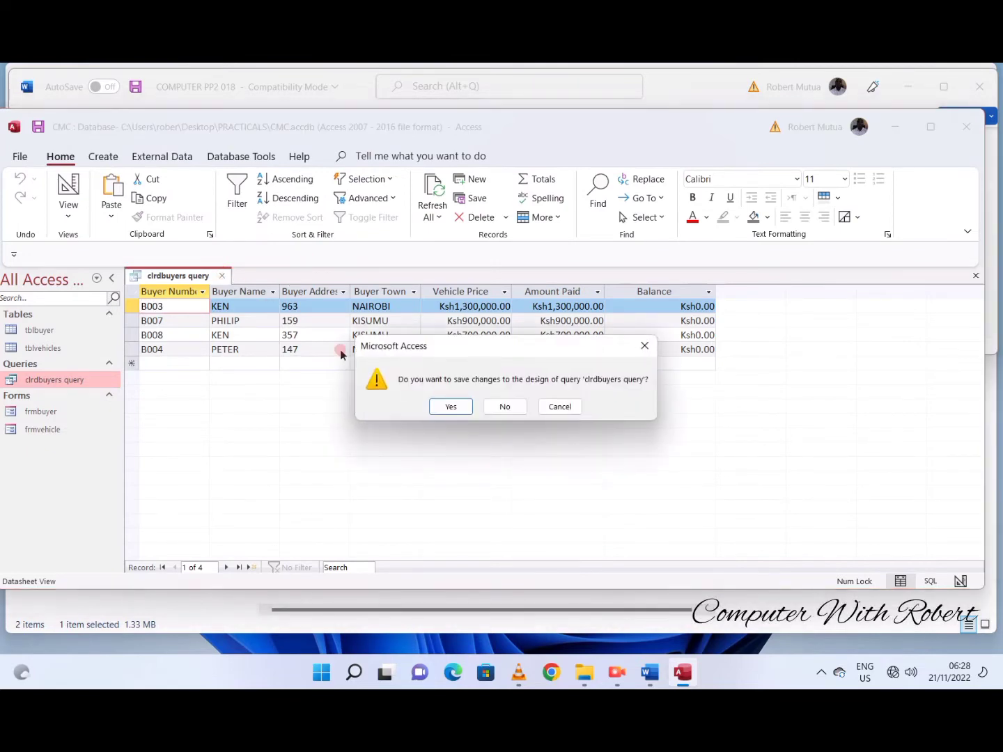
click(451, 408)
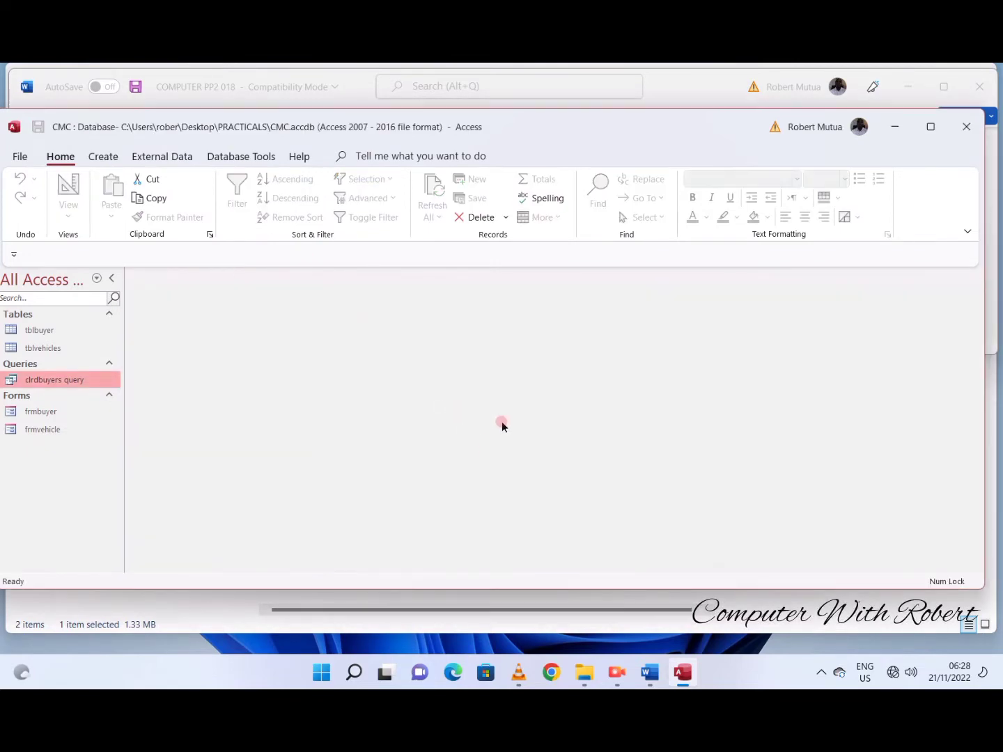
drag(540, 109, 560, 335)
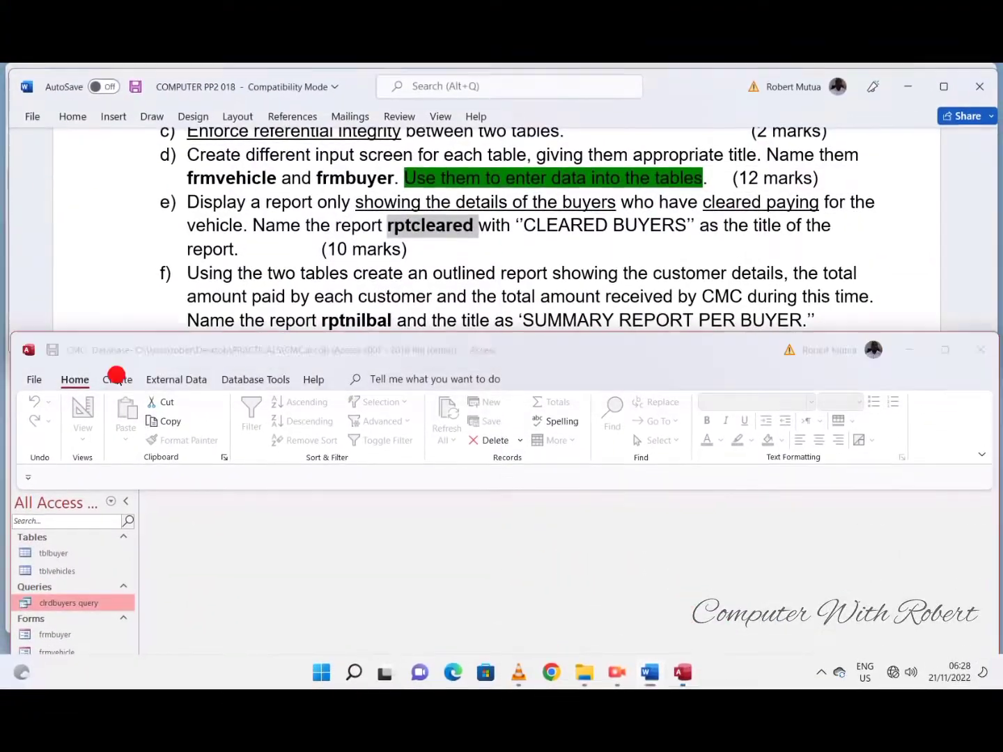
- Start a Report Wizard report from clrdbuyers query with the Buyer Number, Buyer Name, Buyer Address and Buyer Town fields
click(117, 377)
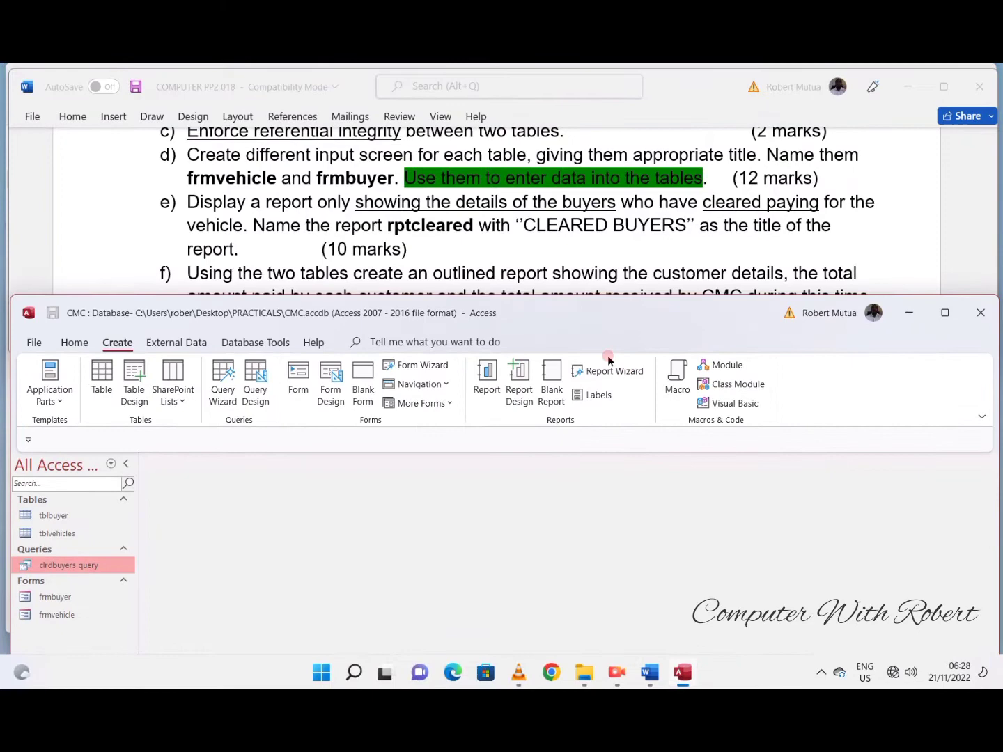
click(609, 369)
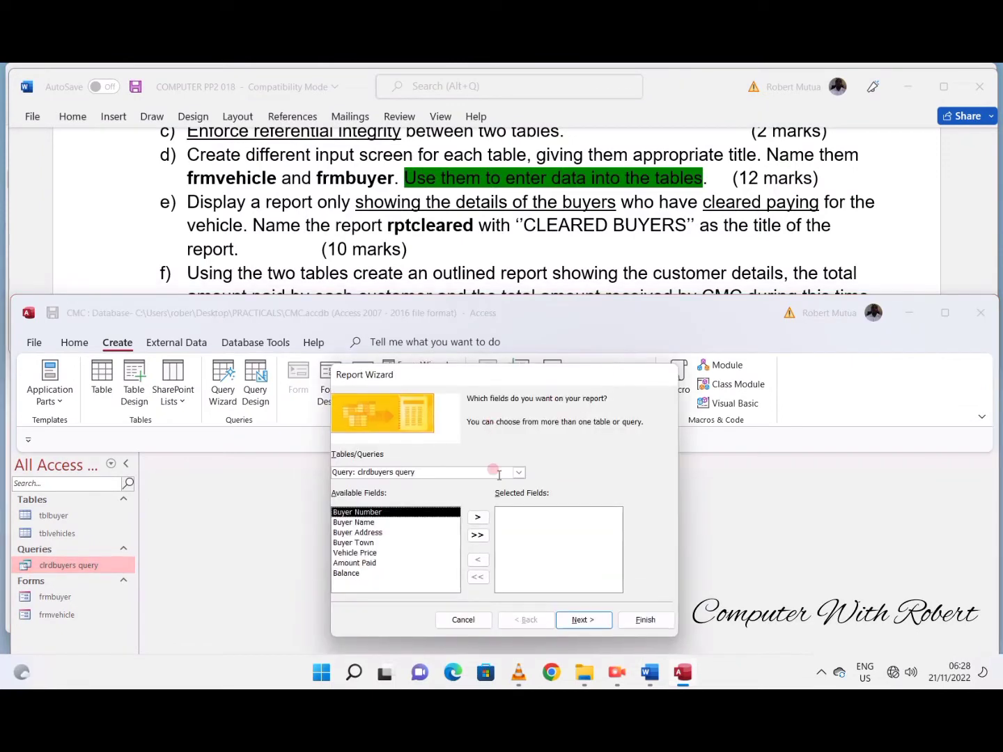
click(478, 519)
click(478, 519)
click(478, 518)
click(478, 519)
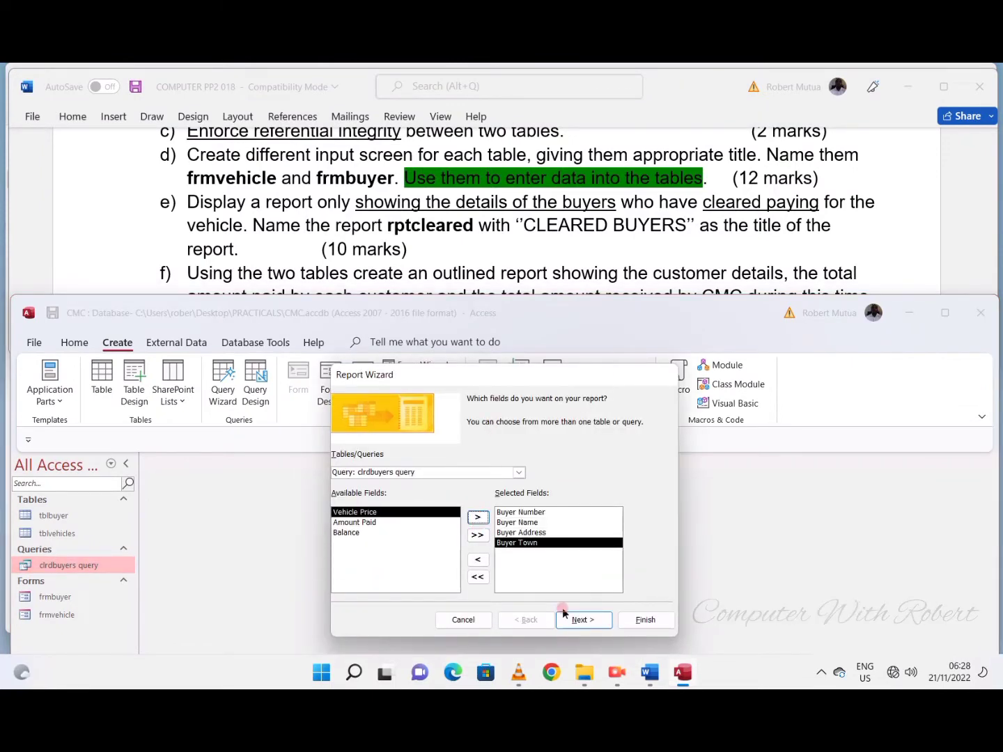
click(588, 620)
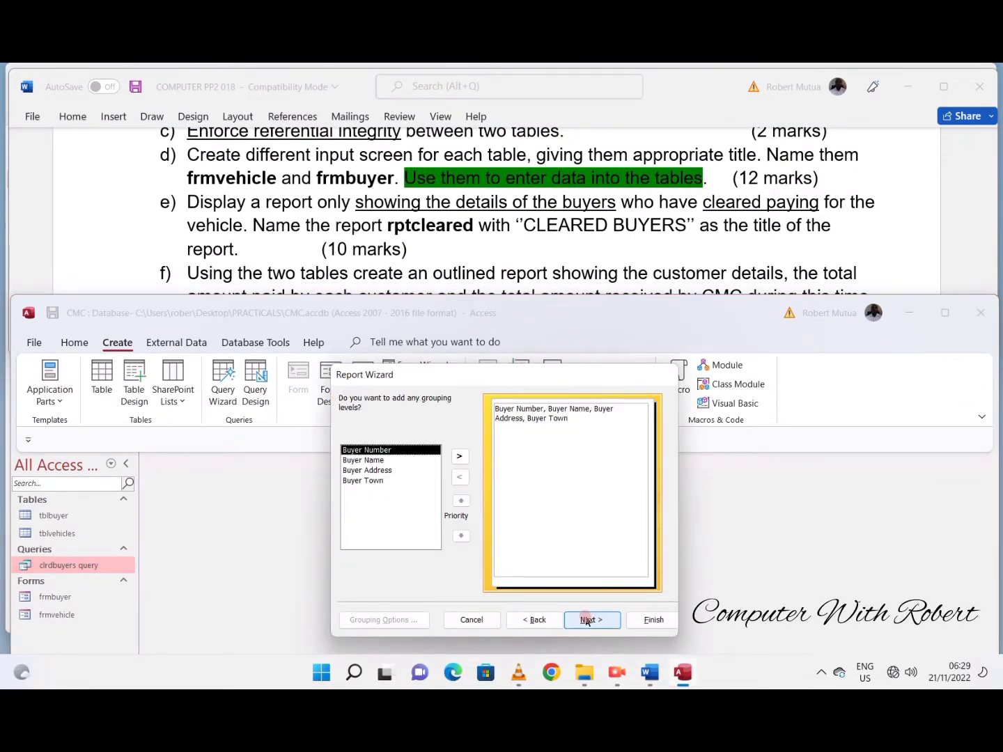
- Keep the wizard's grouping, sorting and layout defaults, title the report rptcleared, and finish it in preview
click(588, 620)
click(589, 620)
click(589, 620)
text(rptcleared)
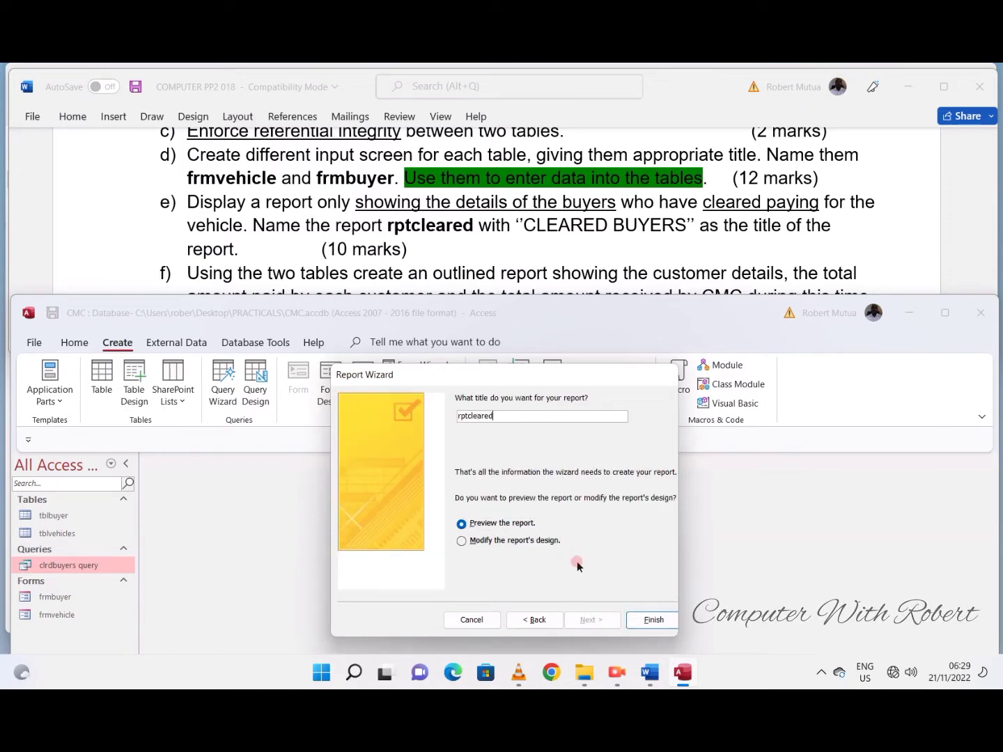
key(Return)
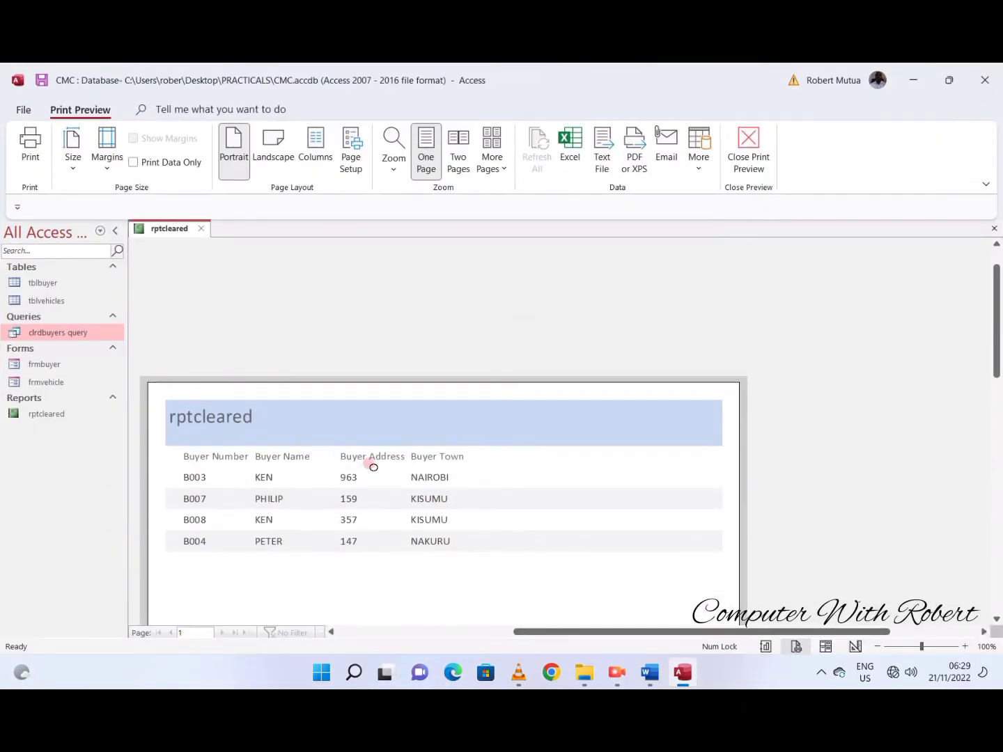
- Check the report title required by item e of the Word task and compare it with the rptcleared preview
click(949, 79)
click(625, 224)
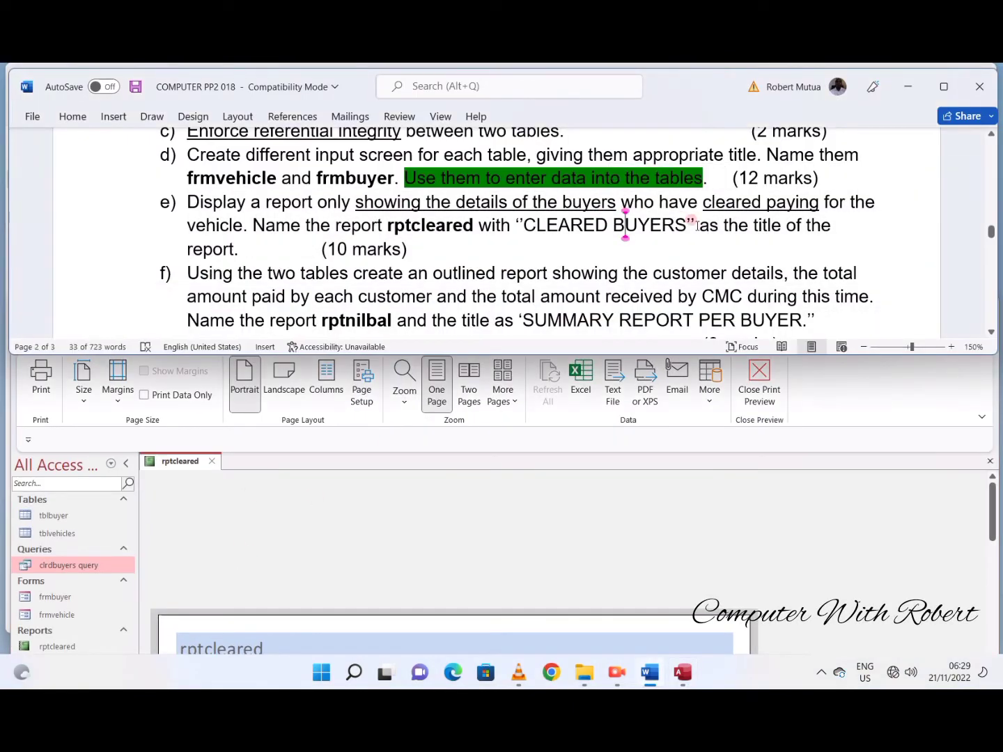
drag(693, 224, 519, 226)
double_click(540, 523)
scroll(540, 523, up, 2)
drag(520, 310, 520, 135)
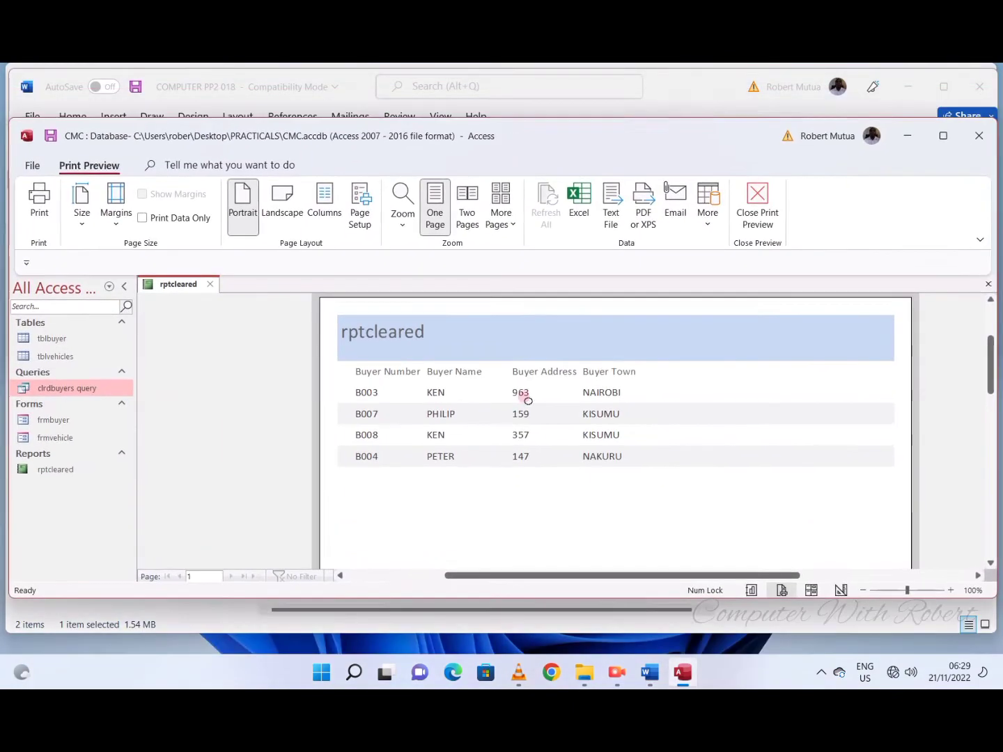
- Open rptcleared in Design View, widen the Report Header title label, and change its text to REPORT CLEARED
click(842, 590)
drag(400, 133, 415, 343)
click(240, 550)
drag(263, 550, 510, 578)
double_click(291, 550)
text(REPORT CLEARED)
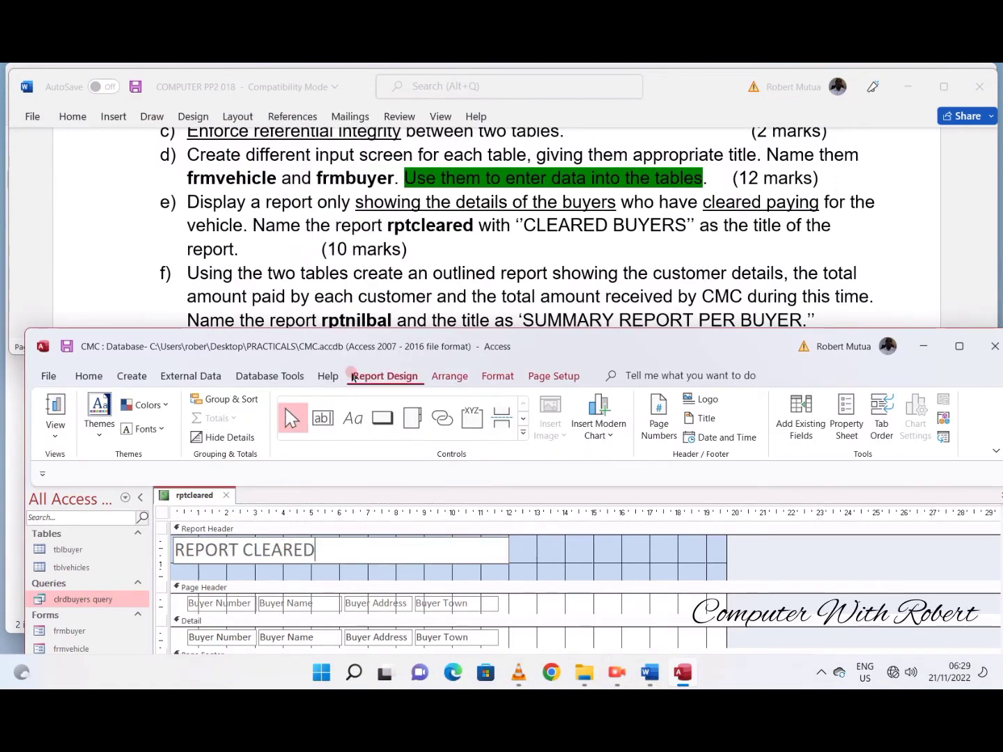
drag(355, 347, 343, 257)
click(516, 456)
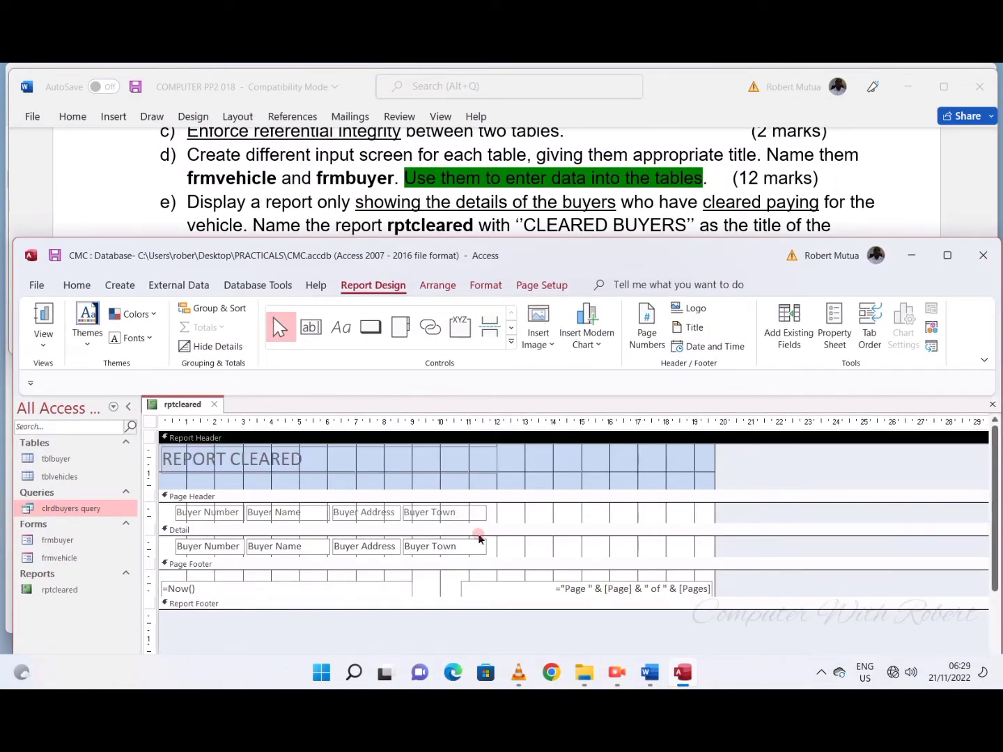
- Center the REPORT CLEARED title in its label and set its font to Arial Black
click(316, 474)
click(491, 285)
click(286, 336)
click(250, 313)
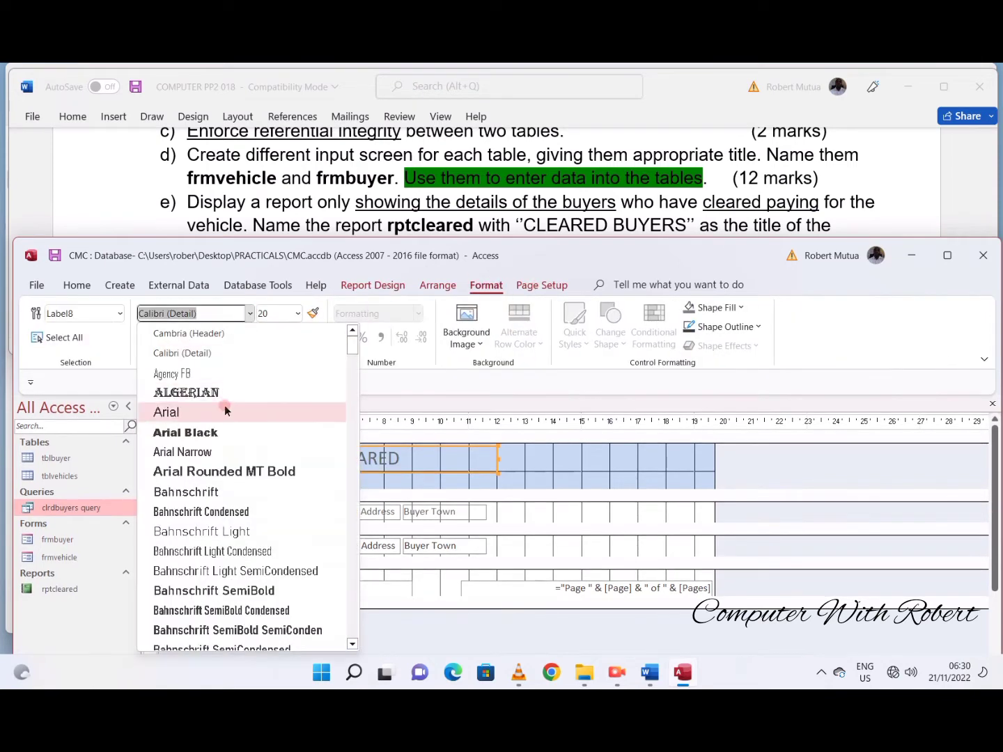
click(209, 430)
click(624, 471)
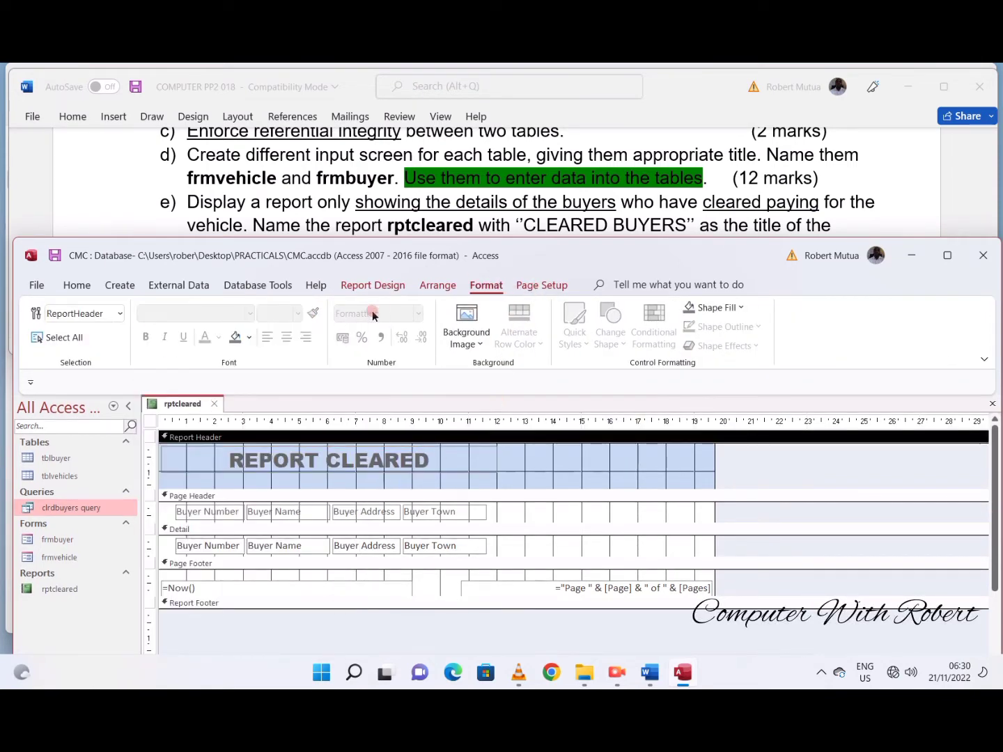
- Apply a light purple background to the Report Header, Page Header, Detail and Page Footer sections of rptcleared
click(249, 338)
click(310, 413)
click(539, 511)
click(235, 336)
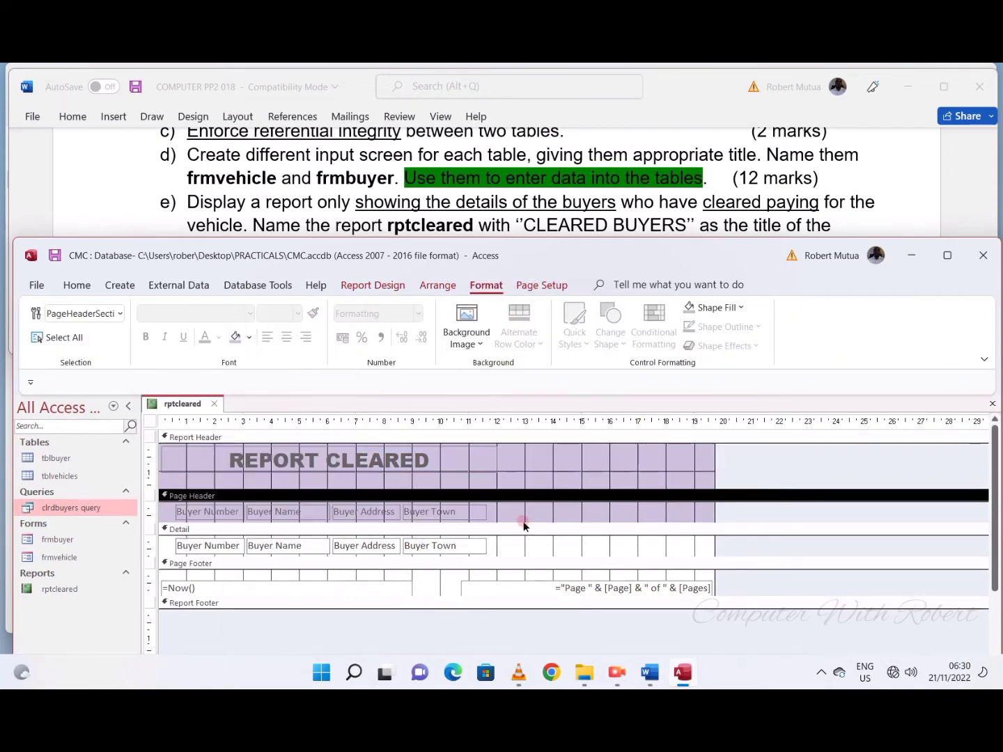
click(528, 547)
click(235, 337)
click(608, 573)
click(234, 337)
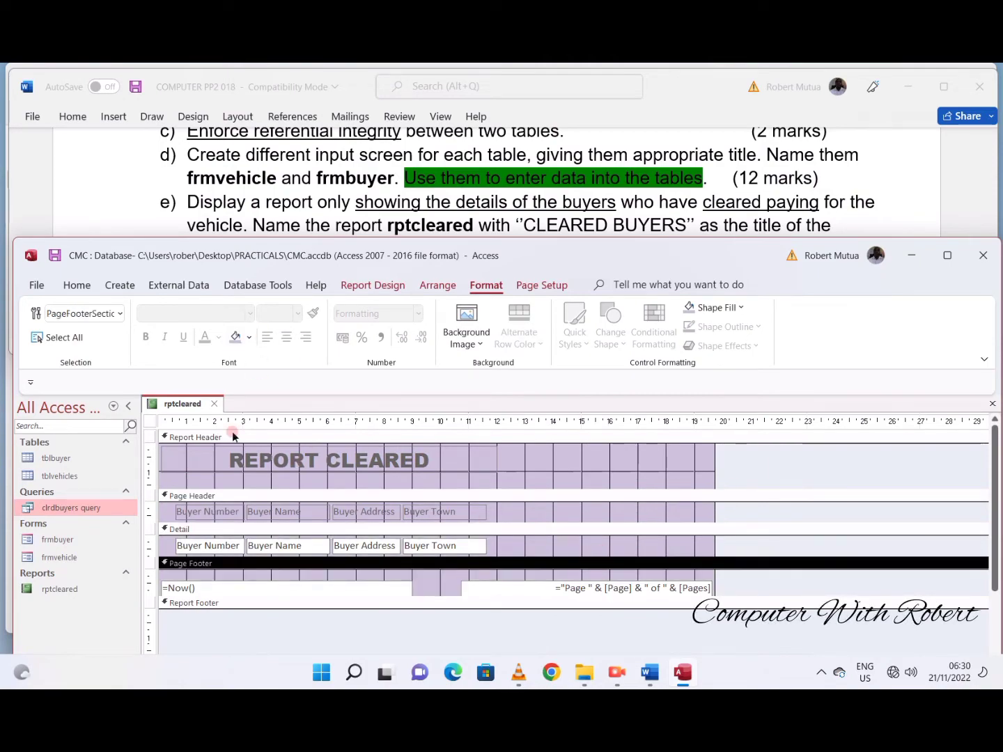
right_click(204, 406)
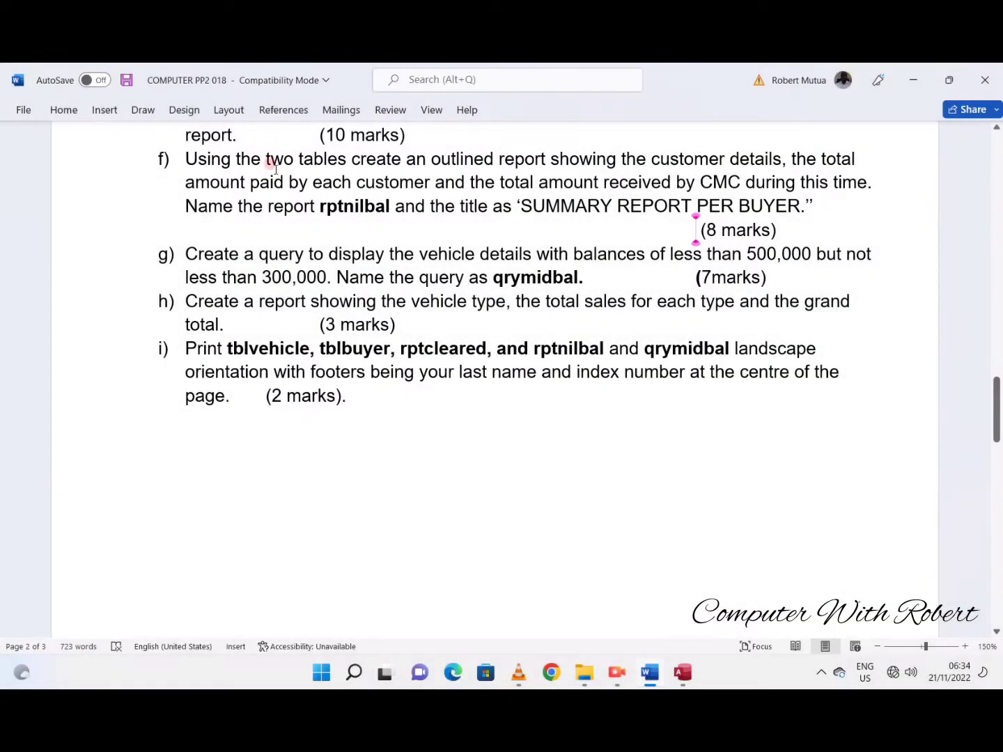
- Review item f in the Word task and highlight the words "customer details" in violet
triple_click(271, 169)
click(321, 208)
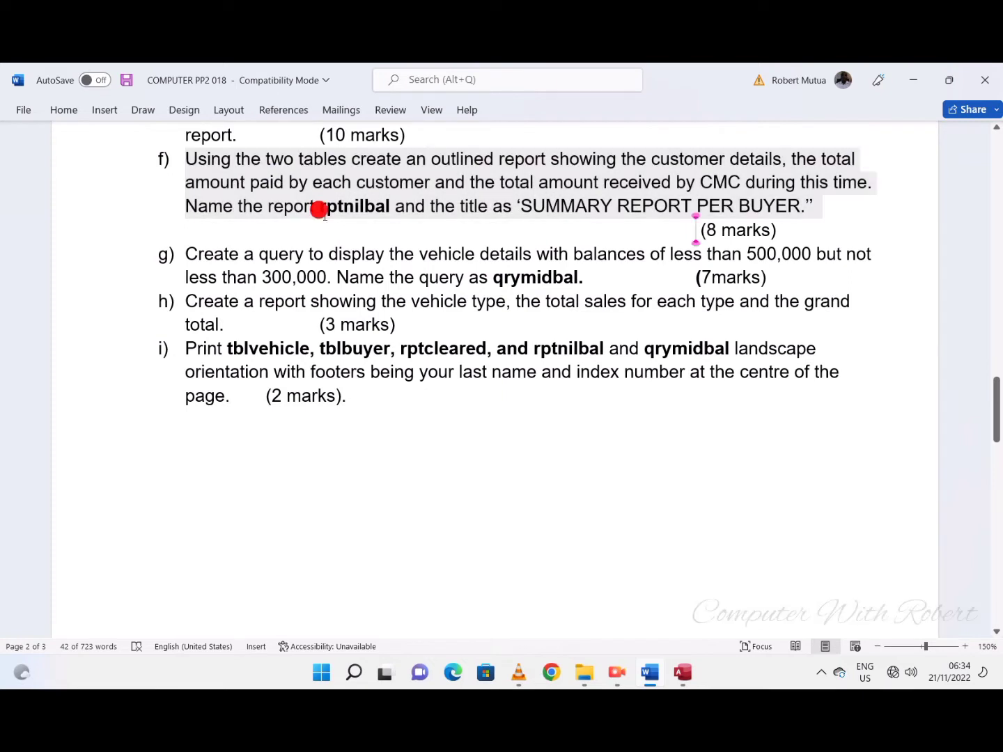
drag(651, 160, 751, 169)
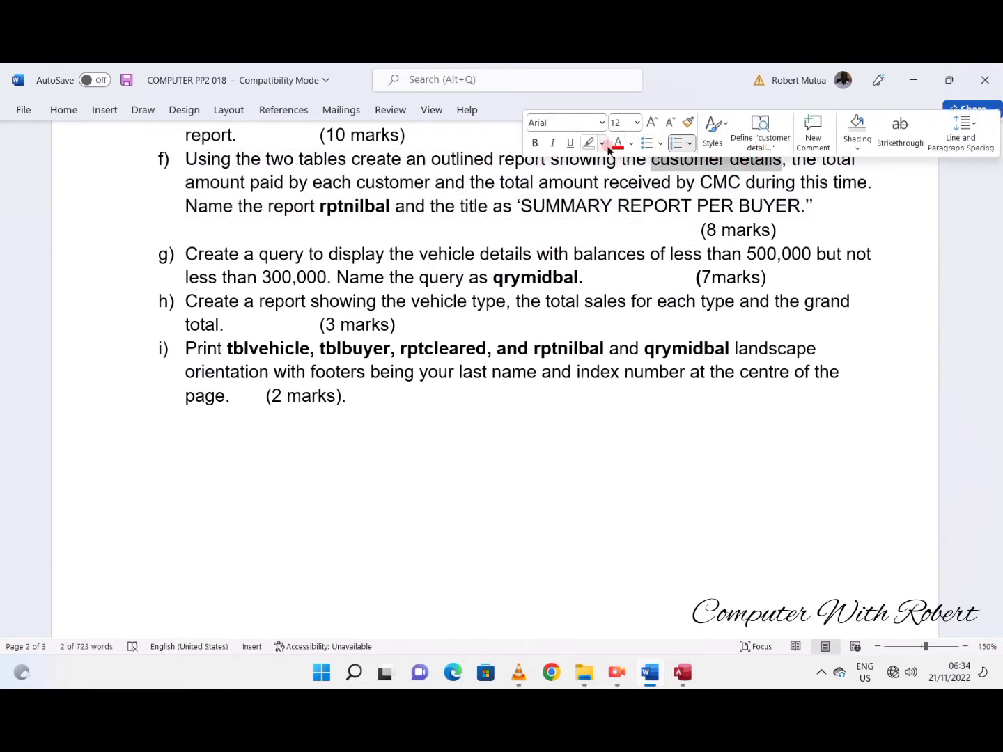
click(605, 144)
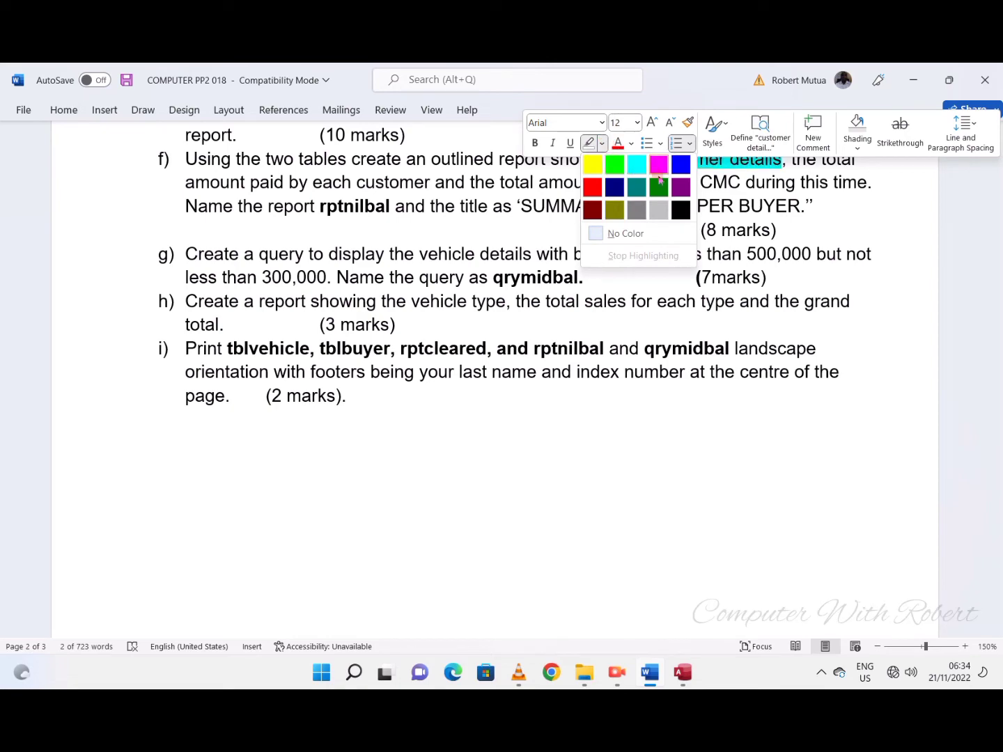
click(679, 188)
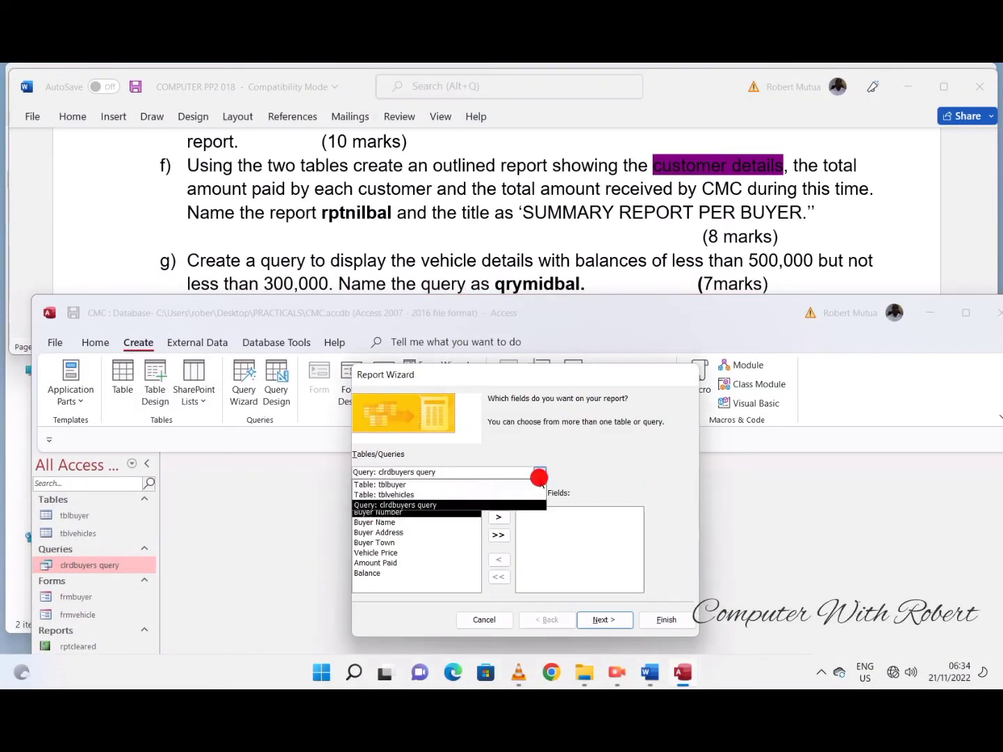
- Add all tblbuyer fields to a new Report Wizard report, and highlight "the total amount paid by each customer" in the Word task
click(380, 482)
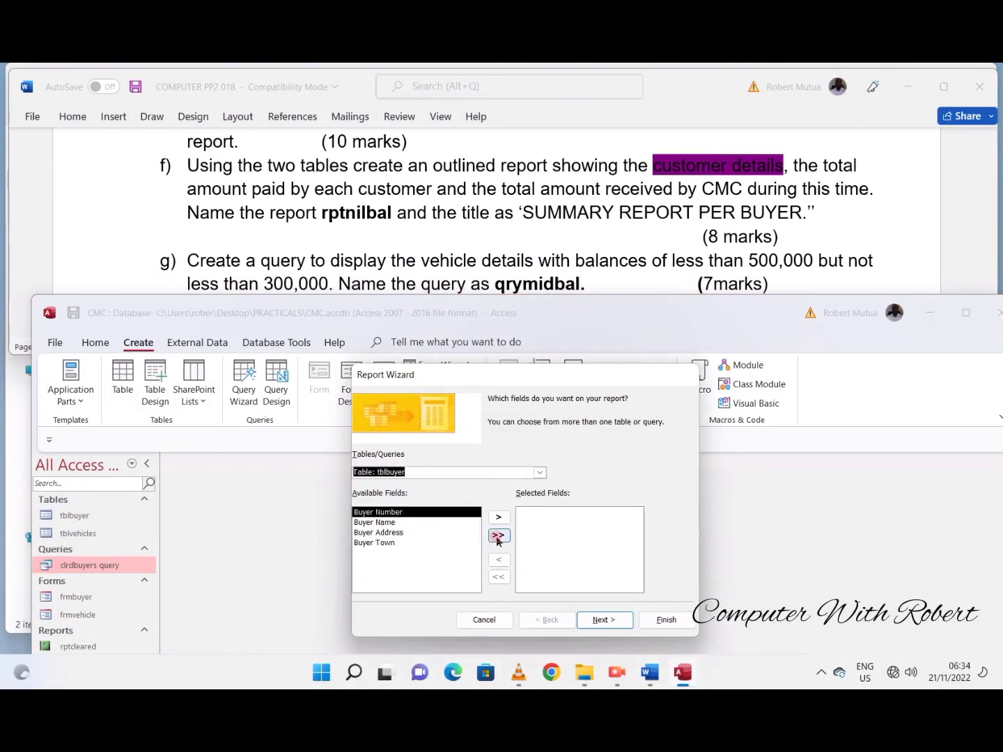
click(499, 536)
click(651, 264)
drag(793, 165, 431, 192)
click(461, 174)
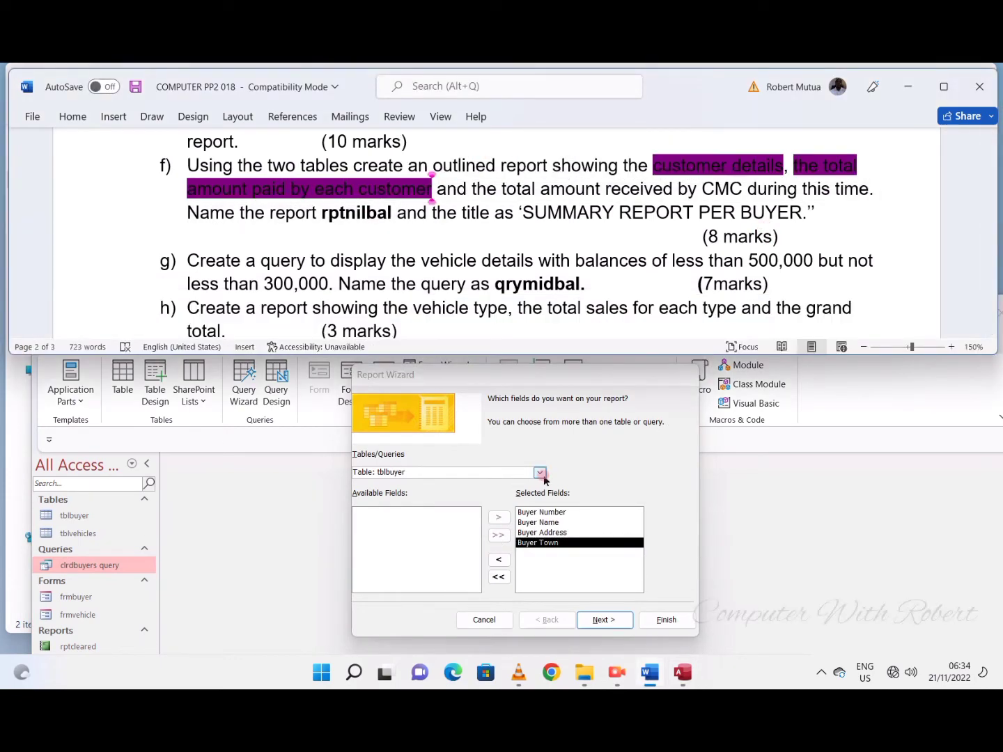
- Add the Amount Paid field from tblvehicles to the report, and check the task's total amount received requirement
click(540, 473)
click(397, 492)
click(393, 553)
click(498, 516)
click(495, 165)
drag(502, 189, 738, 190)
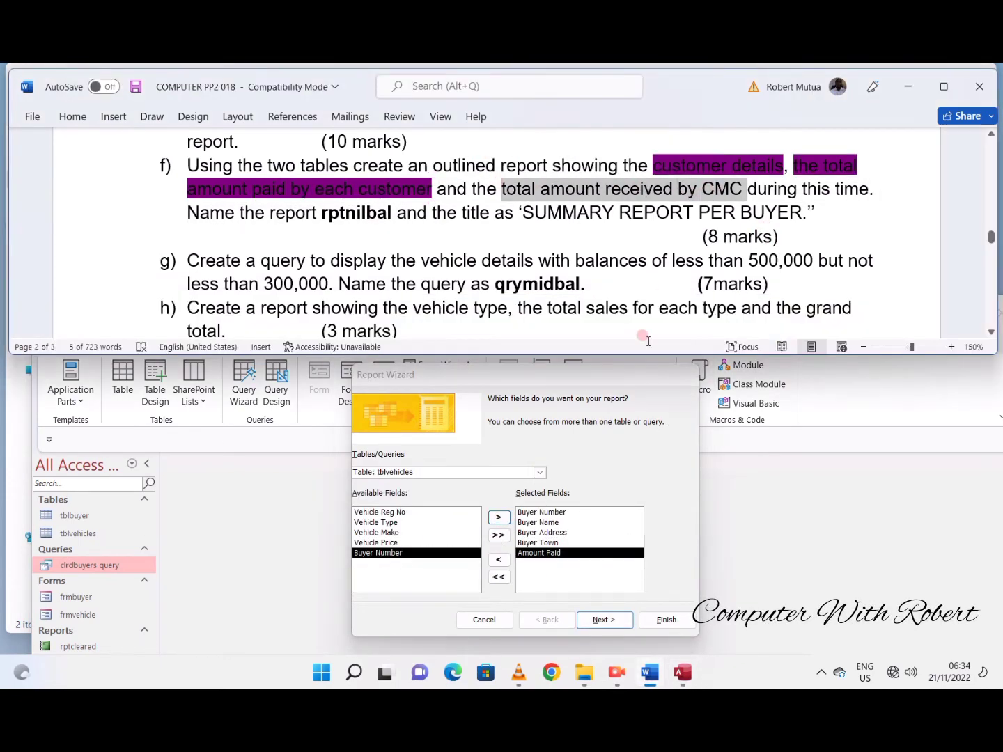
- Set the report data to be viewed by tblvehicles, leaving out grouping levels and sort fields
click(605, 617)
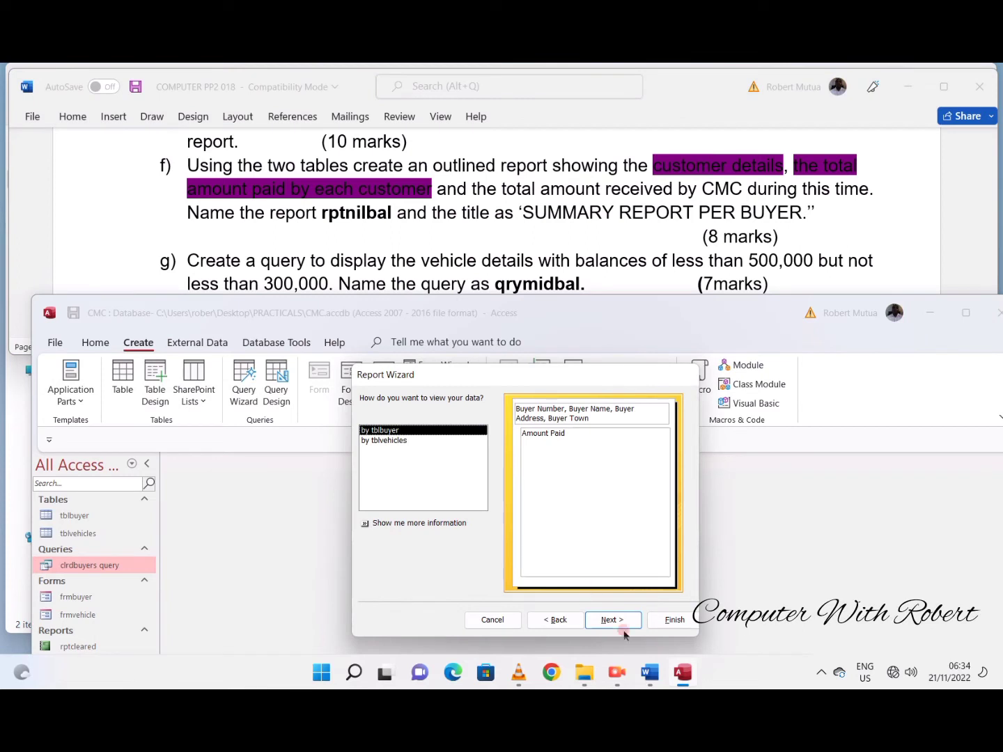
click(391, 440)
click(610, 620)
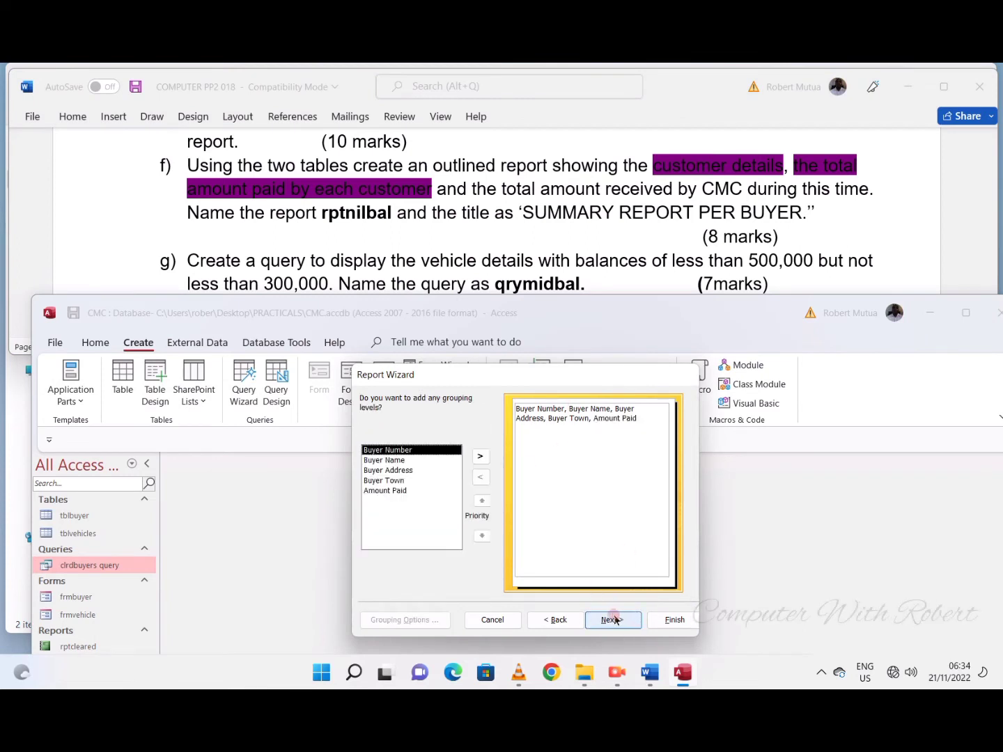
click(610, 618)
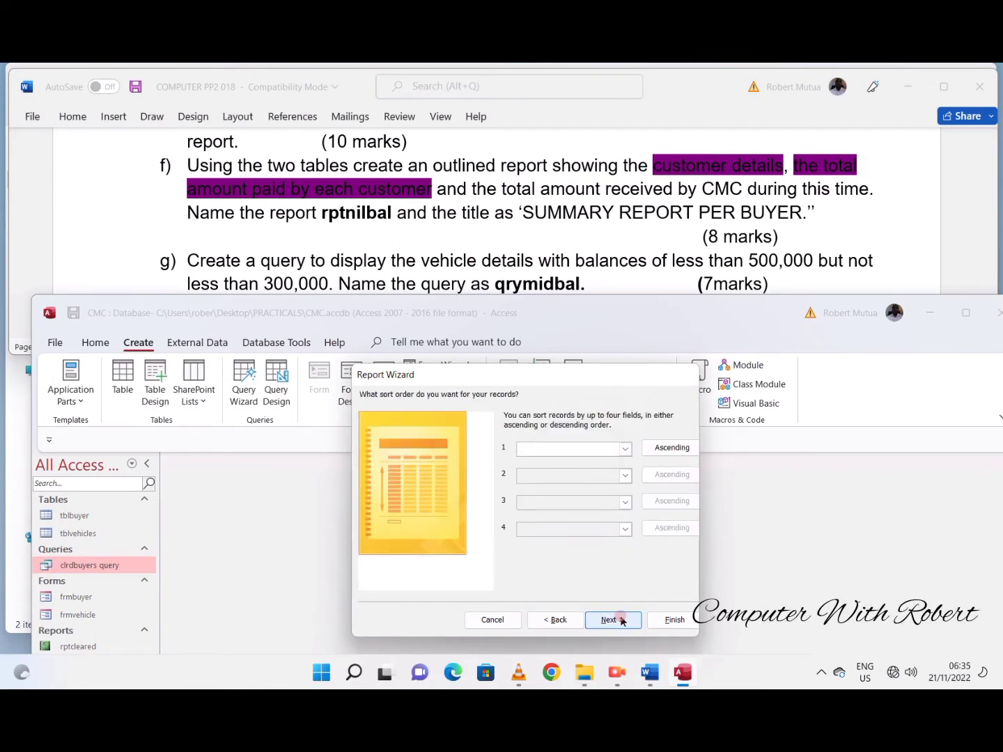
click(624, 448)
click(611, 619)
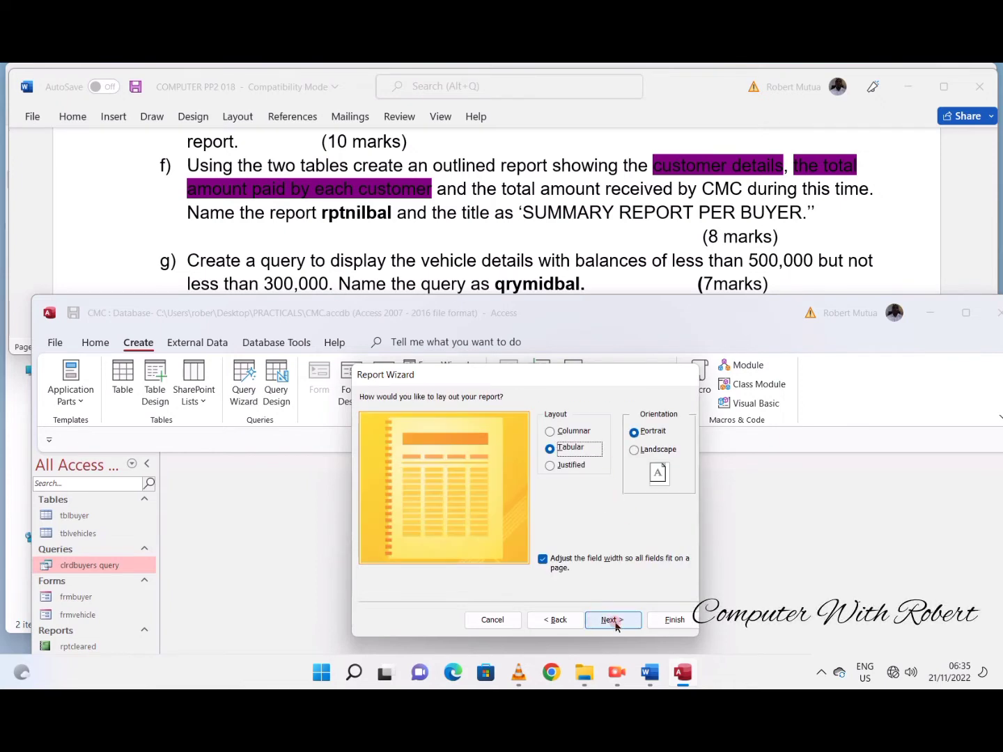
- Keep the tabular portrait layout, title the report rptnilbal, and finish it in preview
click(611, 619)
drag(530, 417, 460, 420)
text(rptni)
text(lbal)
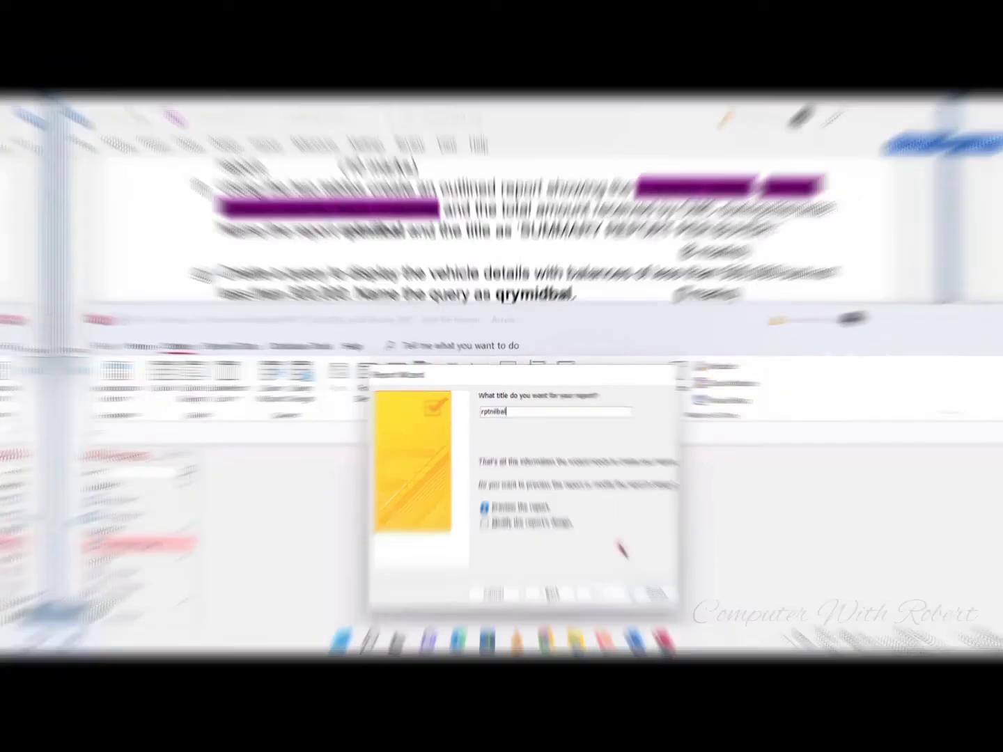
key(Return)
- Maximize the database window and look over the buyer rows and paid amounts in the rptnilbal preview
drag(440, 315, 426, 204)
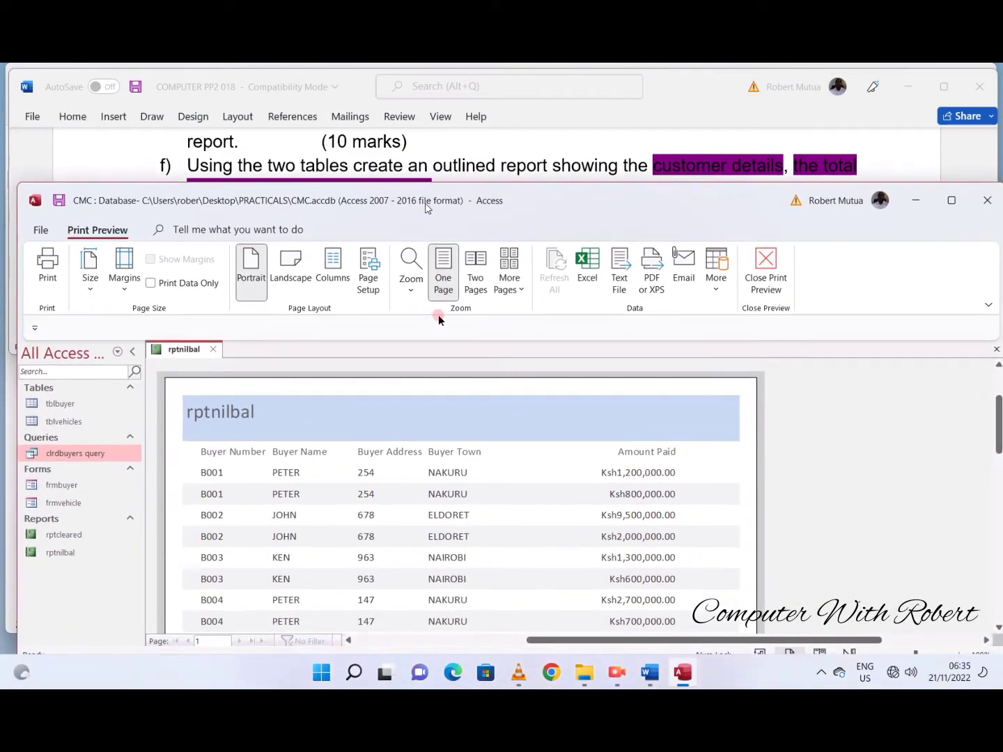
double_click(696, 199)
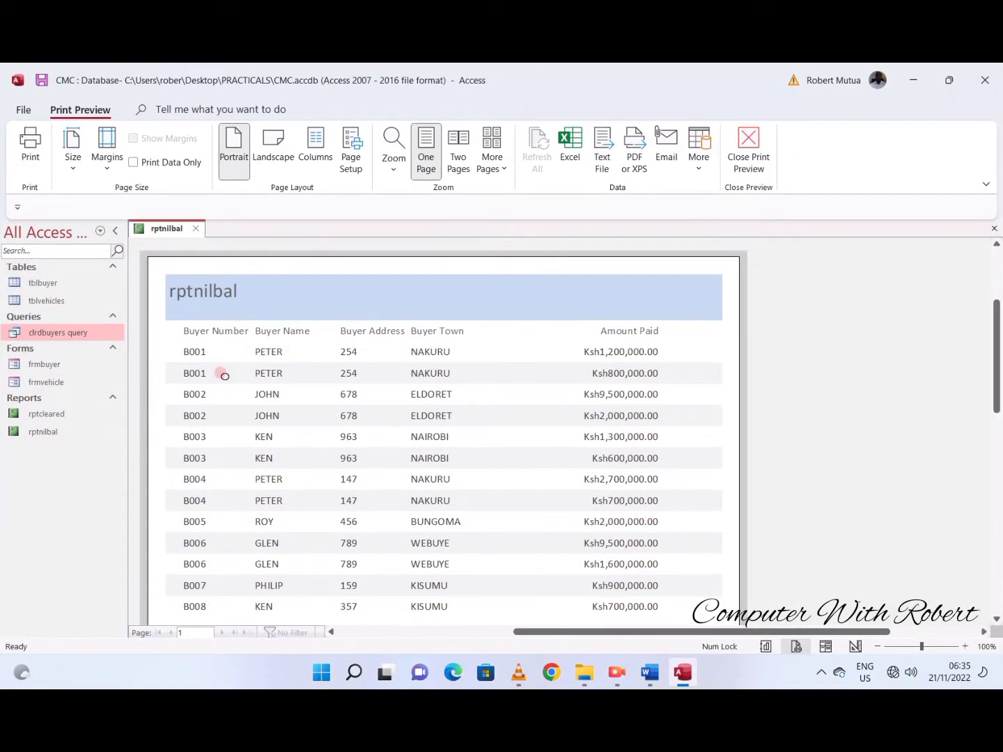
scroll(388, 493, down, 2)
scroll(387, 493, down, 1)
scroll(387, 493, up, 2)
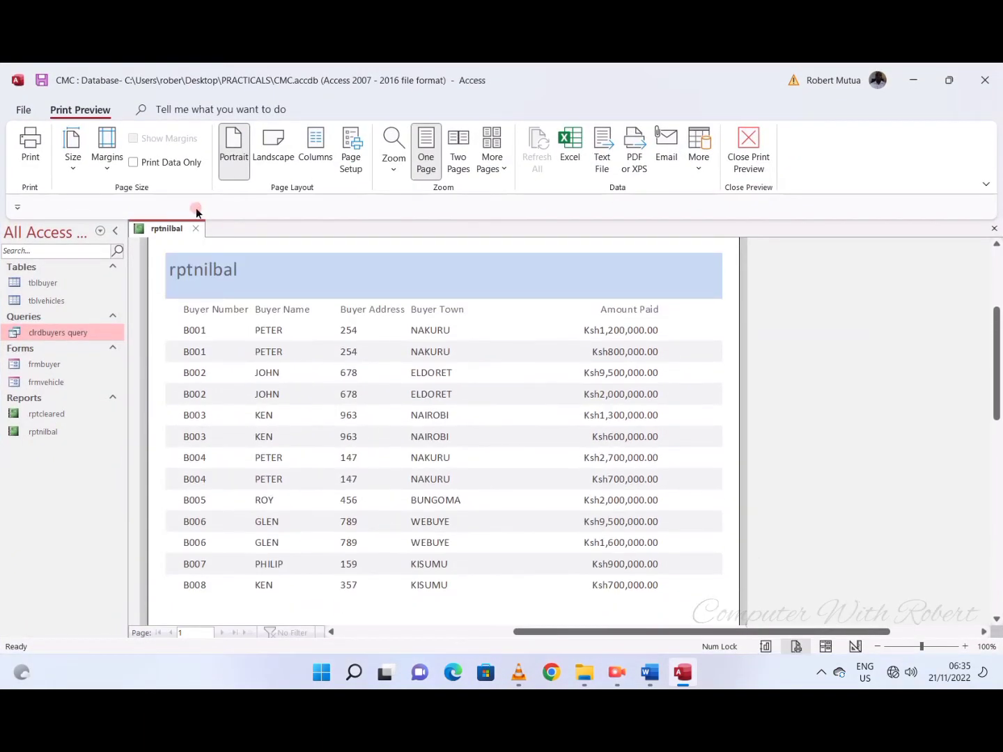
- In Design View, add a text box to the Detail section below Buyer Town and caption its label TOTAL AMOUNT
right_click(196, 247)
click(236, 289)
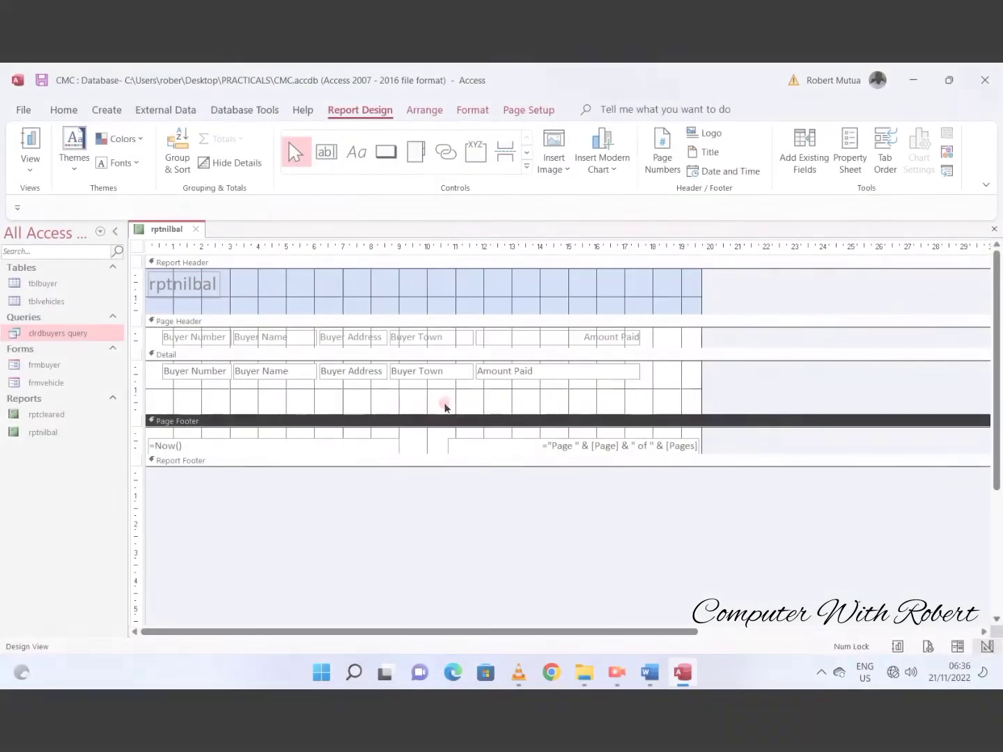
click(326, 152)
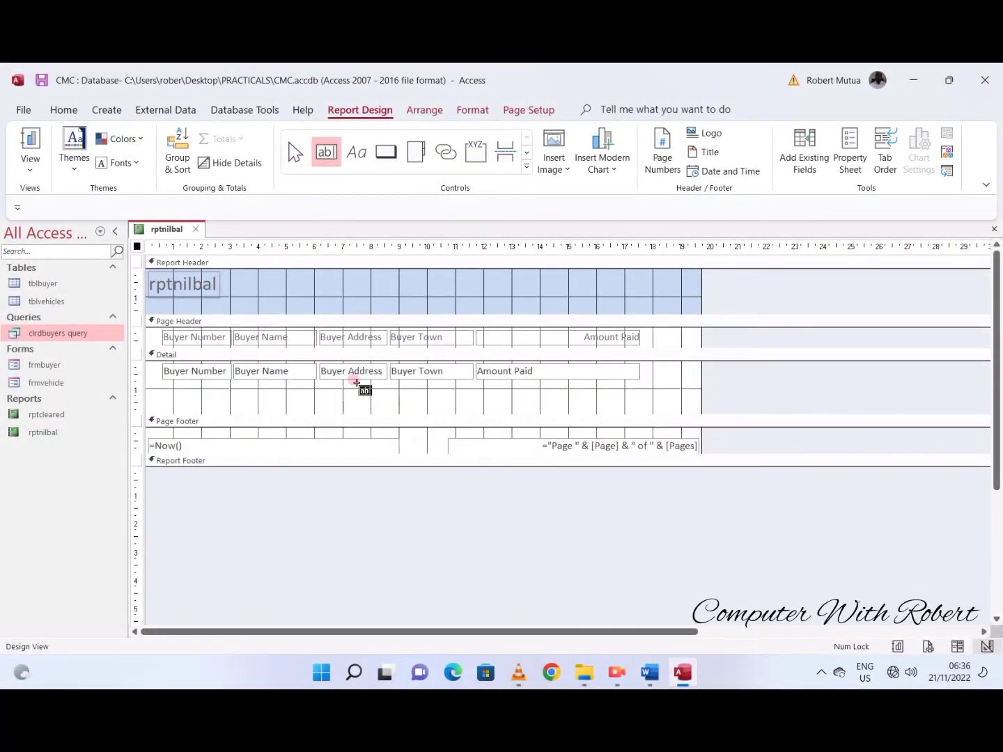
drag(405, 395, 461, 411)
click(323, 401)
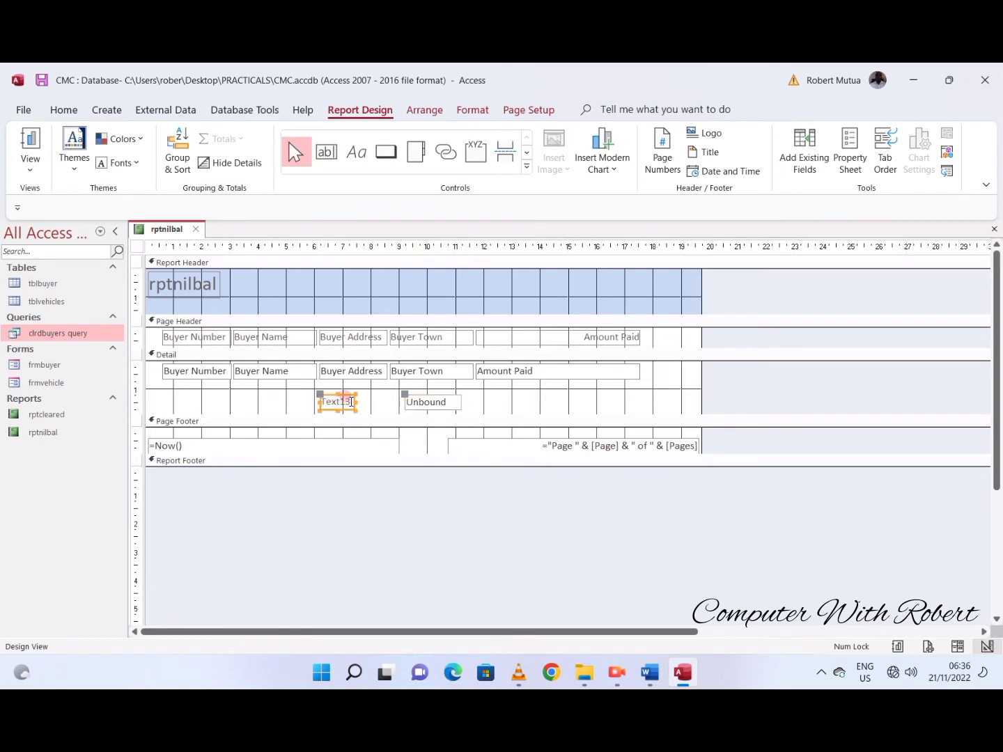
click(328, 401)
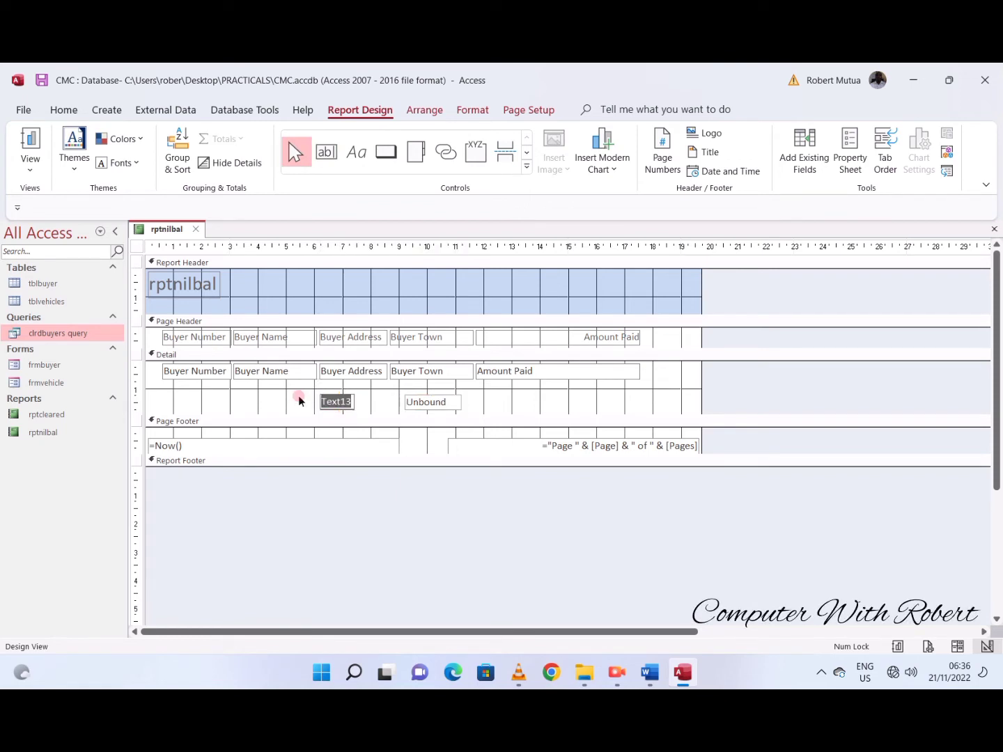
text(TOTAL AMOUNT)
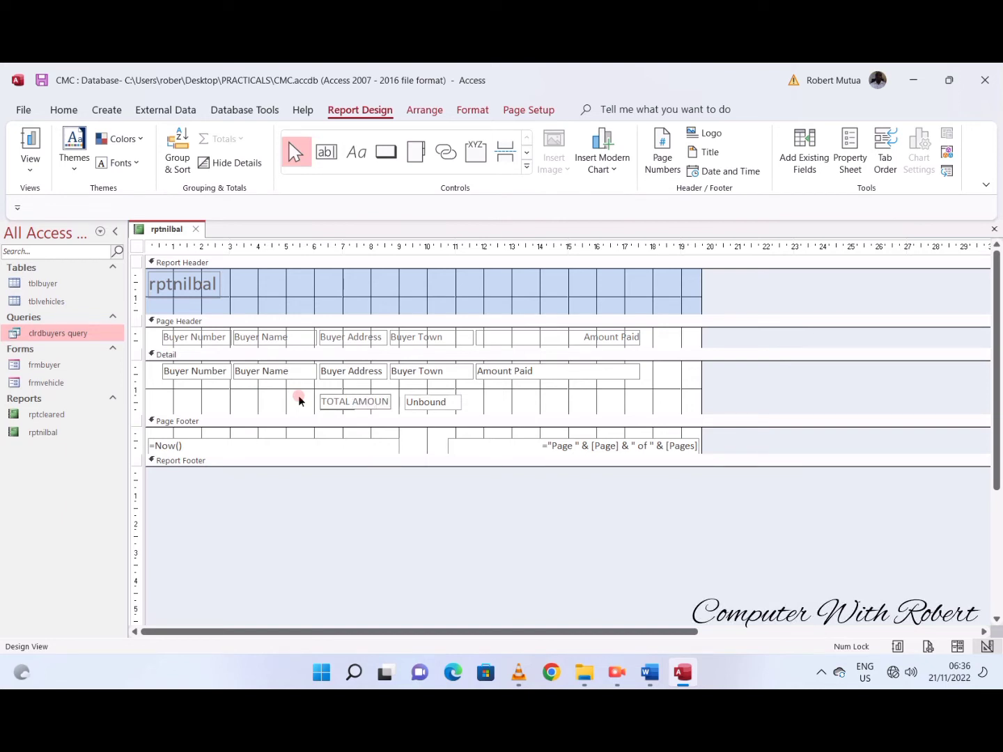
- Set the unbound text box's control source to the expression Sum([Amount Paid])
click(439, 401)
click(440, 394)
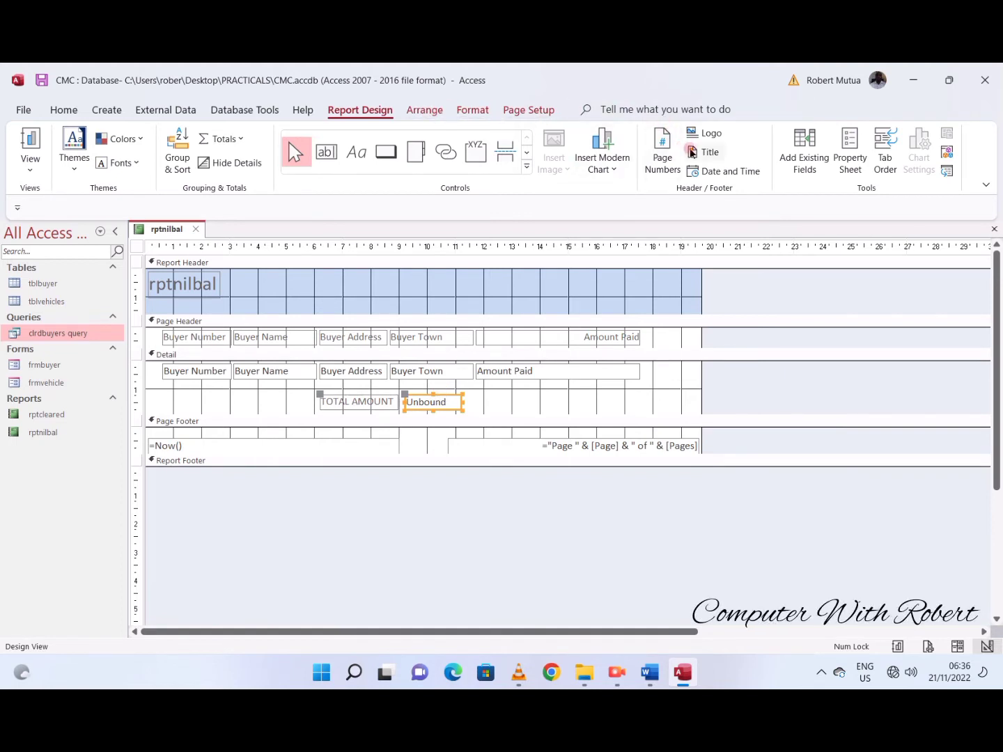
click(843, 150)
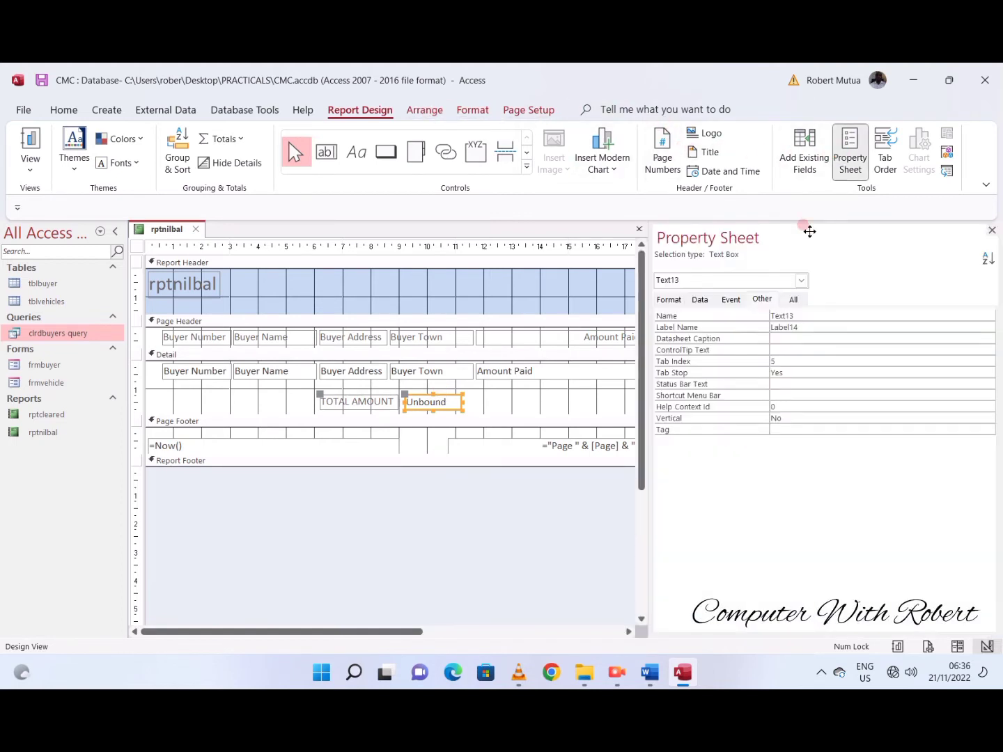
click(701, 300)
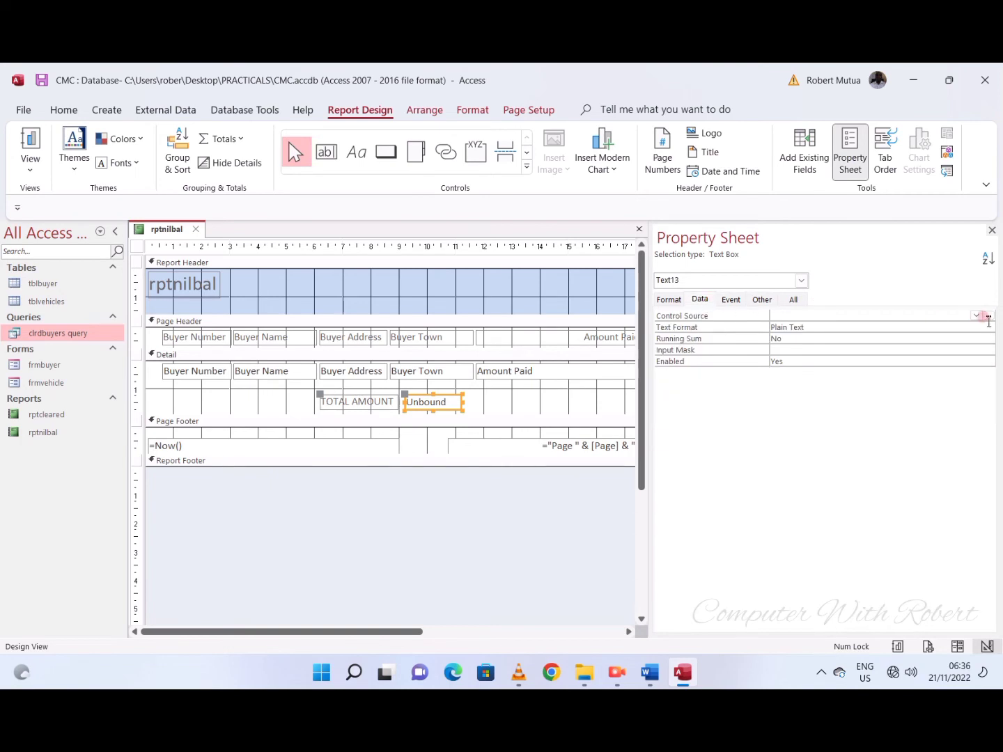
click(988, 317)
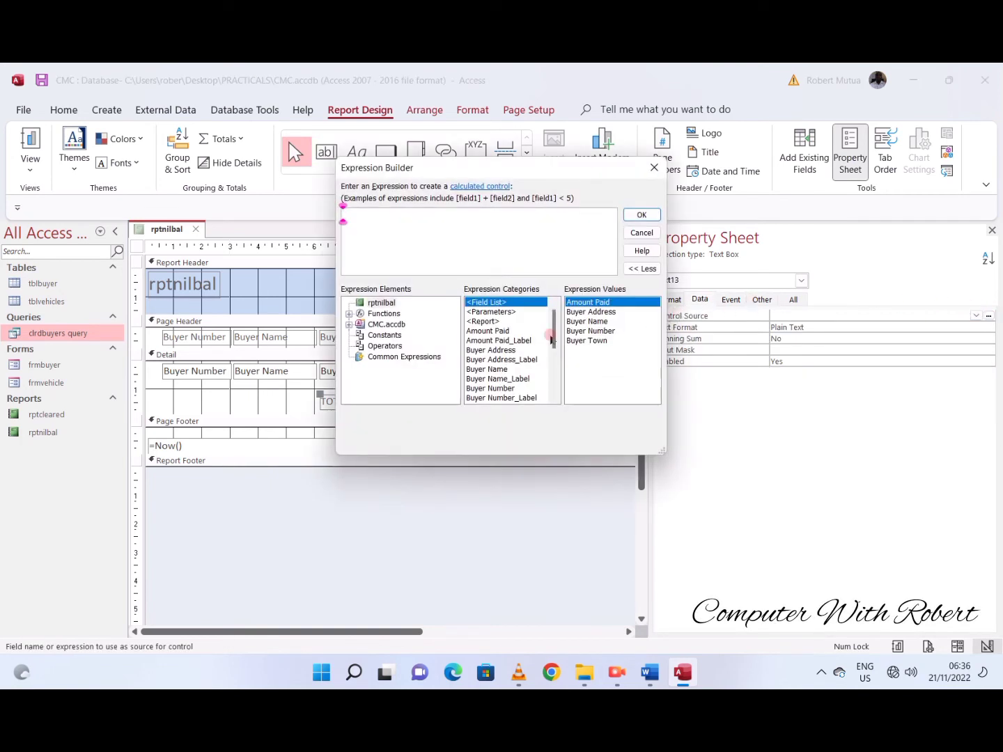
text(s)
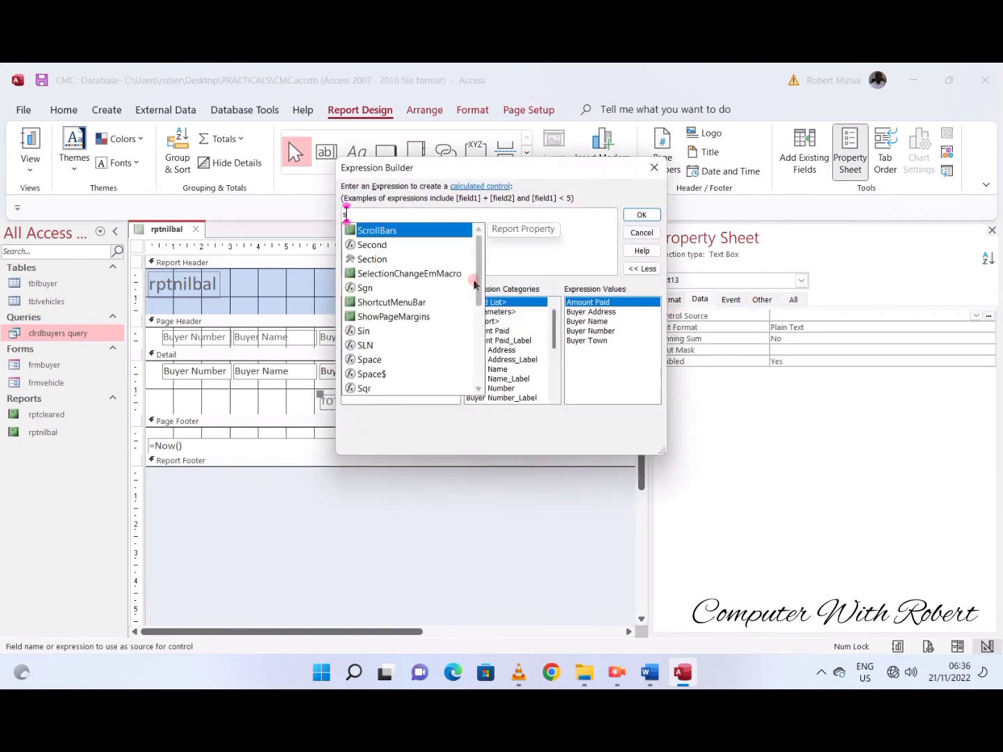
text(u)
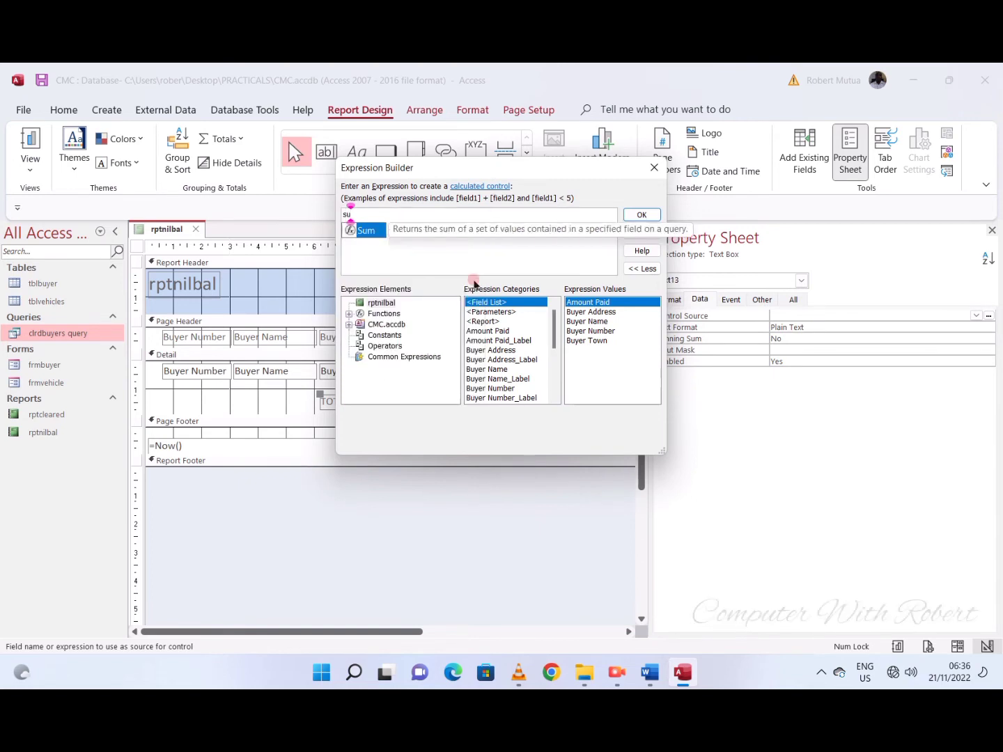
key(Tab)
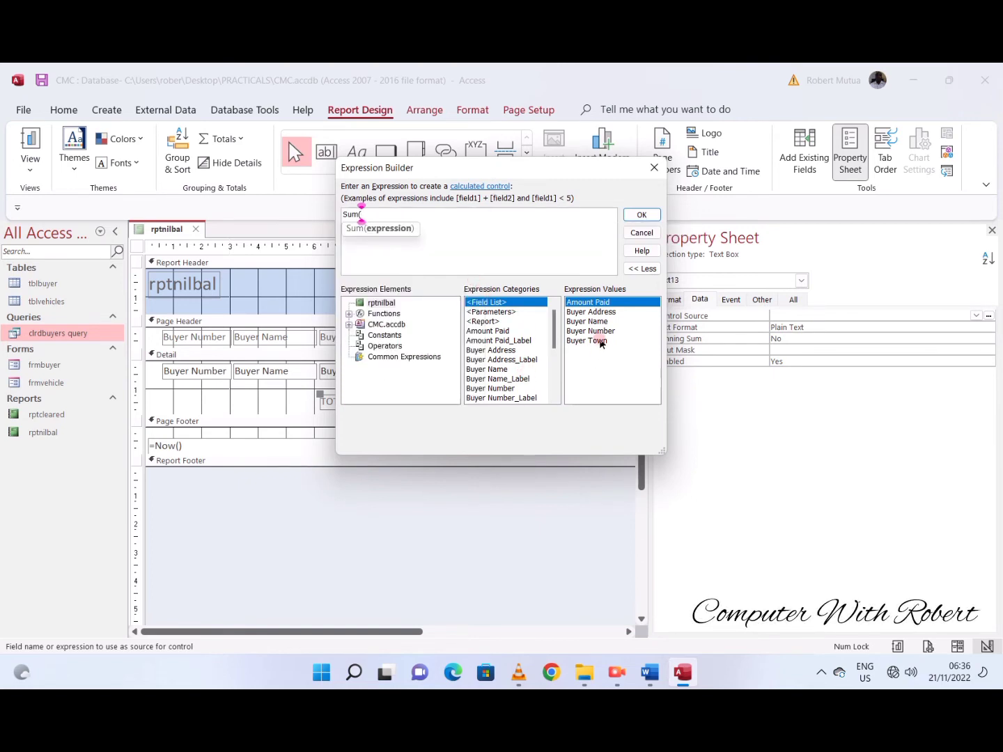
double_click(600, 305)
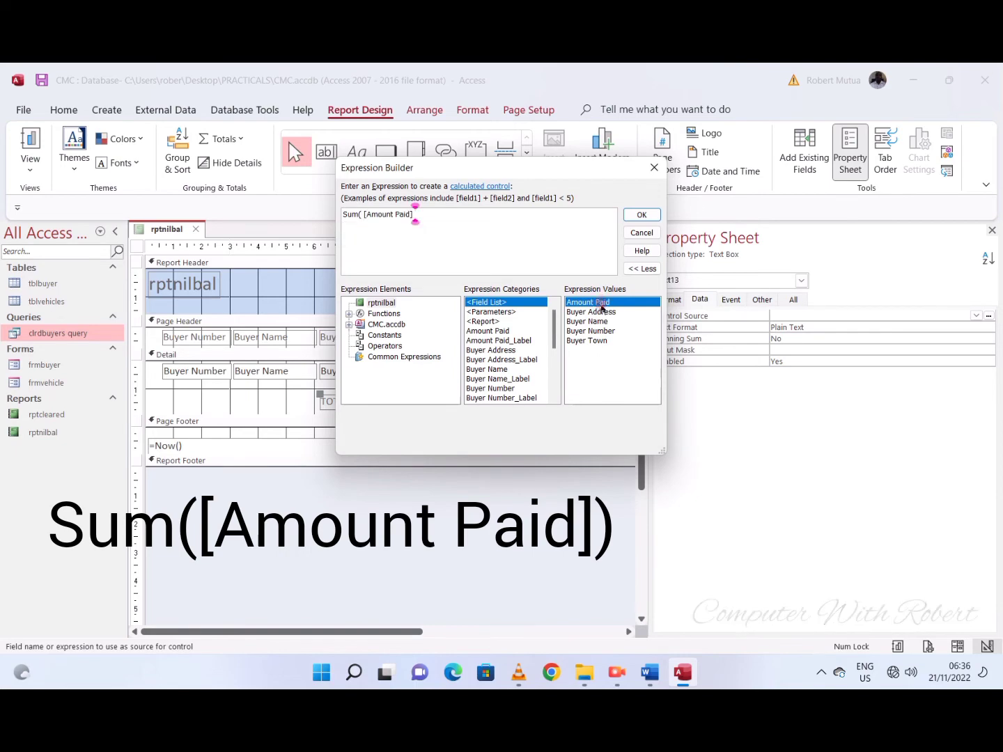
click(651, 215)
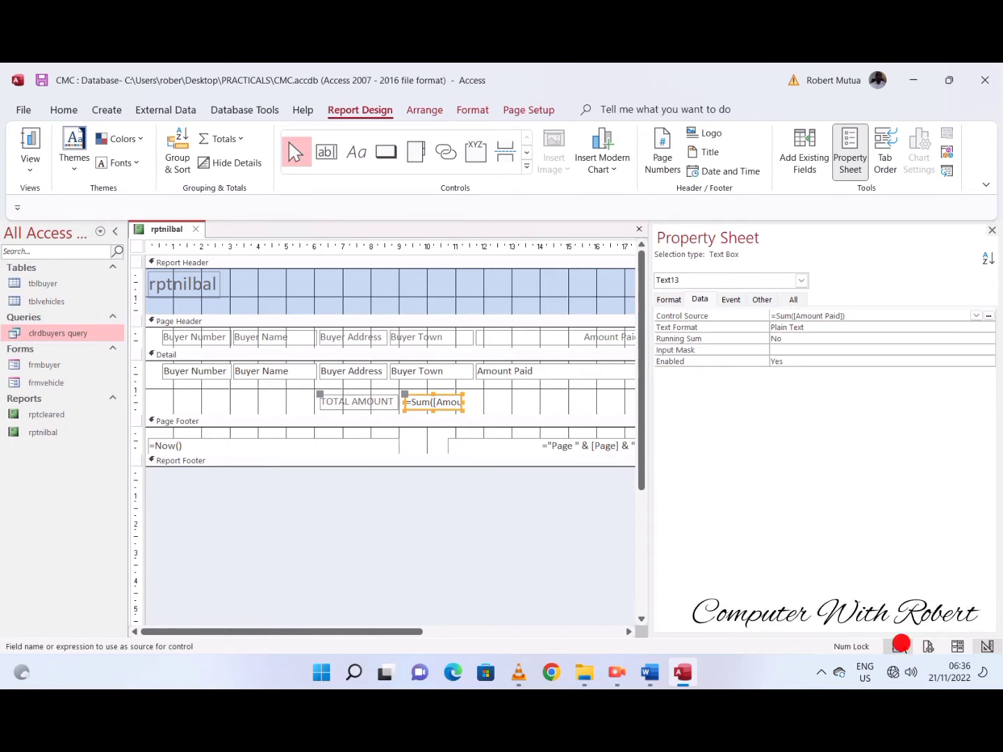
- View the report in Report View and examine the TOTAL AMOUNT figures through to the last record
click(899, 647)
scroll(531, 546, down, 3)
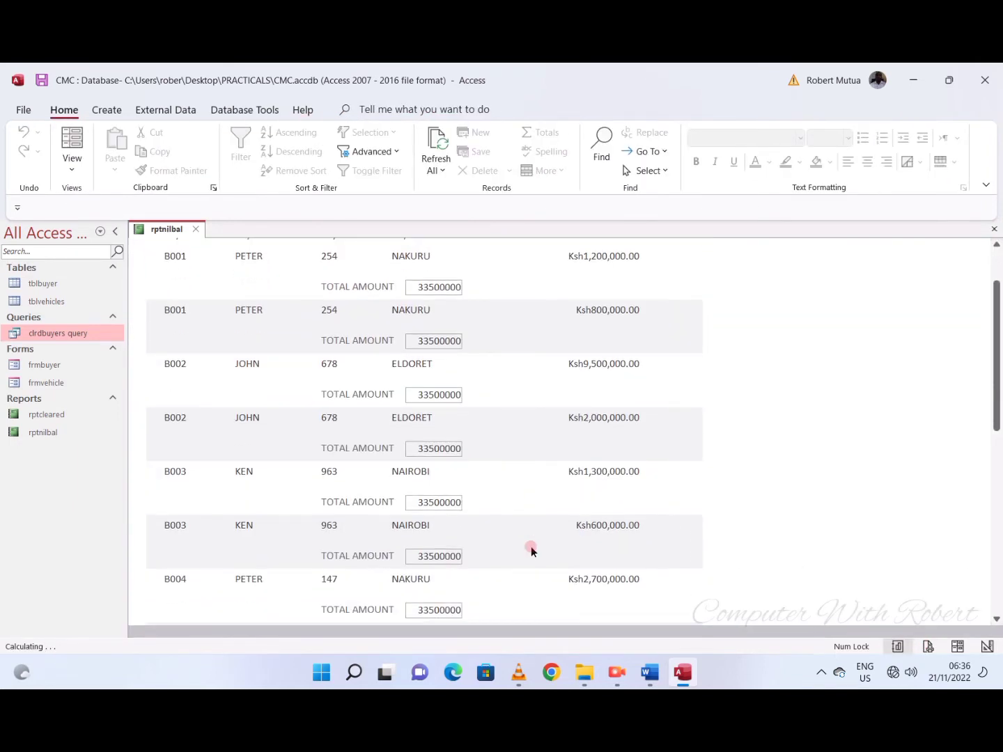
scroll(530, 547, down, 1)
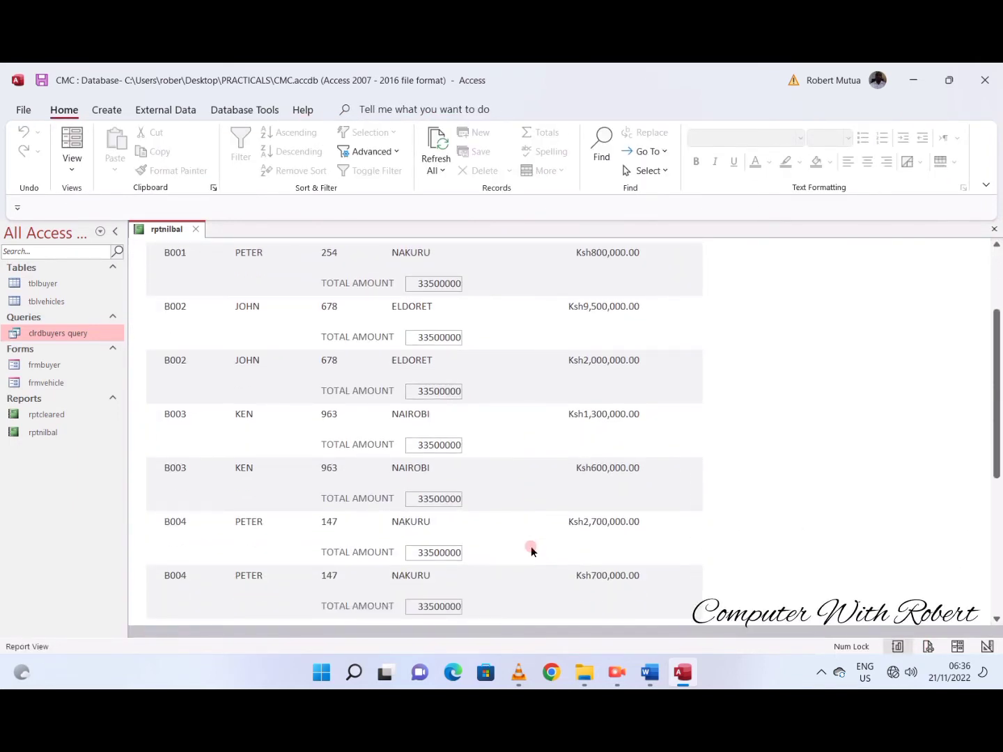
scroll(531, 528, up, 2)
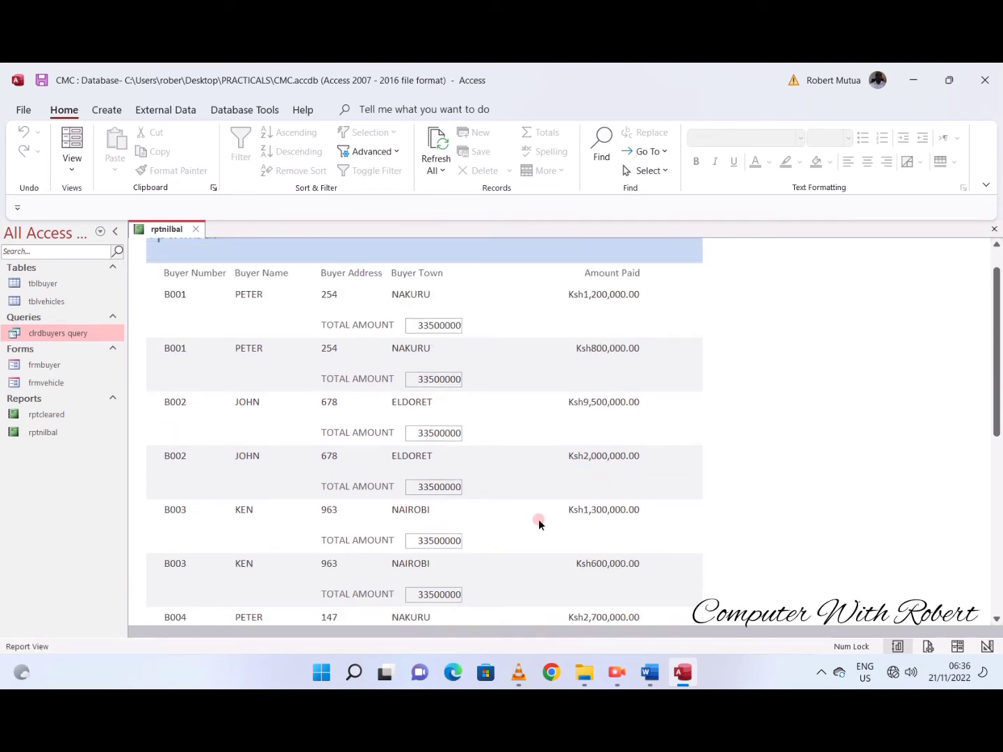
scroll(538, 519, down, 1)
scroll(491, 499, down, 5)
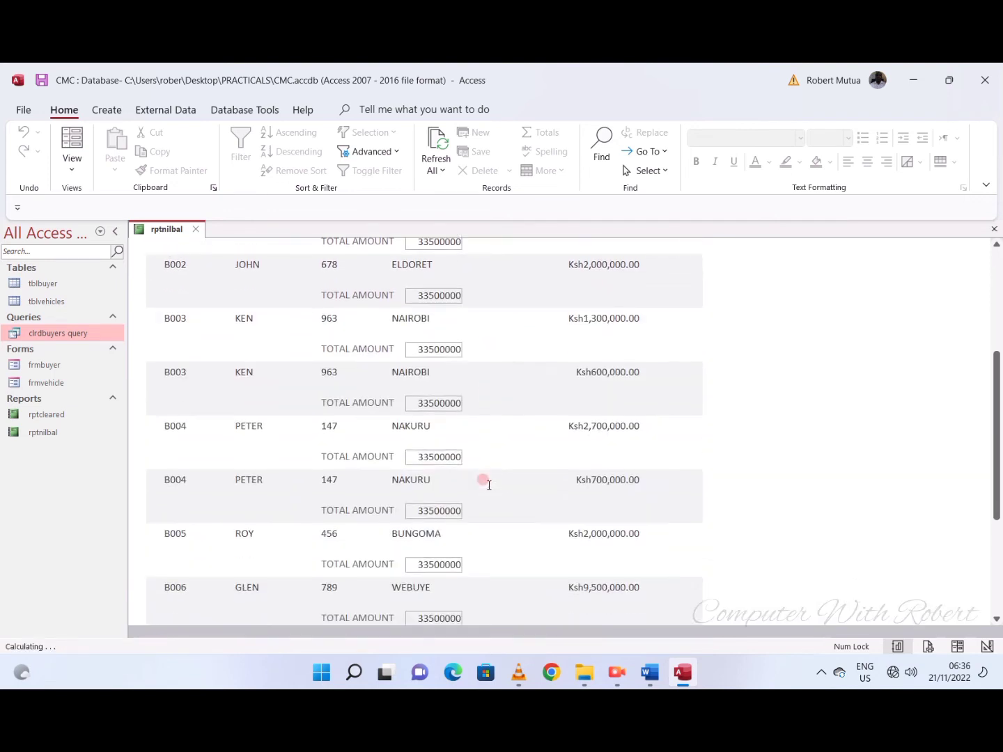
scroll(487, 485, down, 1)
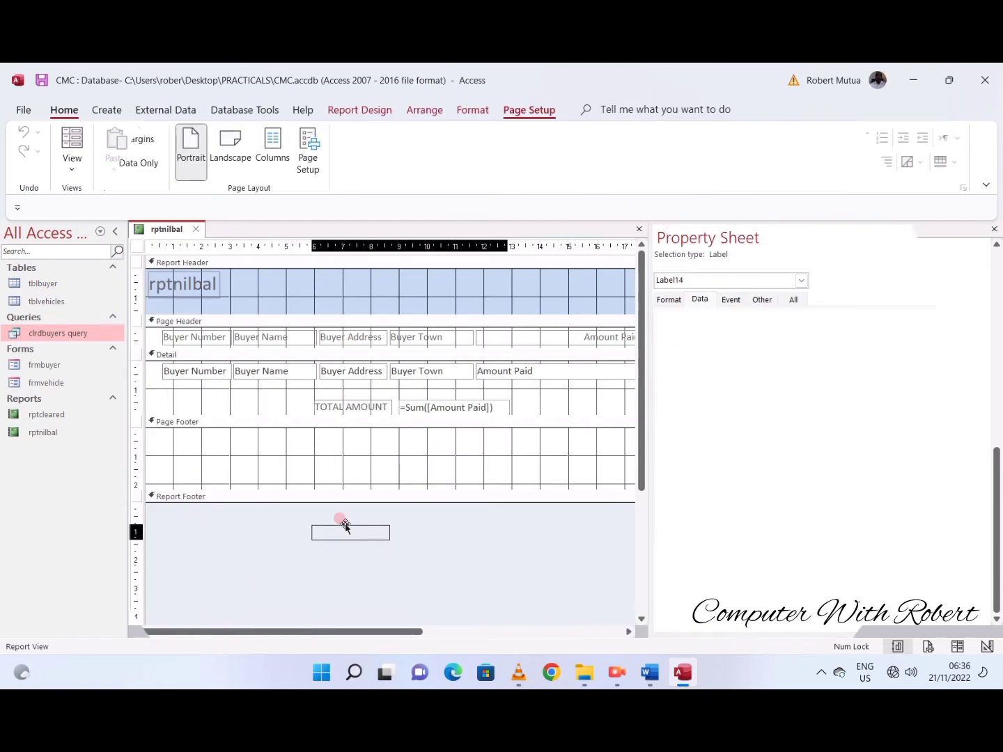
- Position the TOTAL AMOUNT label and its sum in the Report Footer, and shorten the report's Detail section
drag(341, 521, 345, 524)
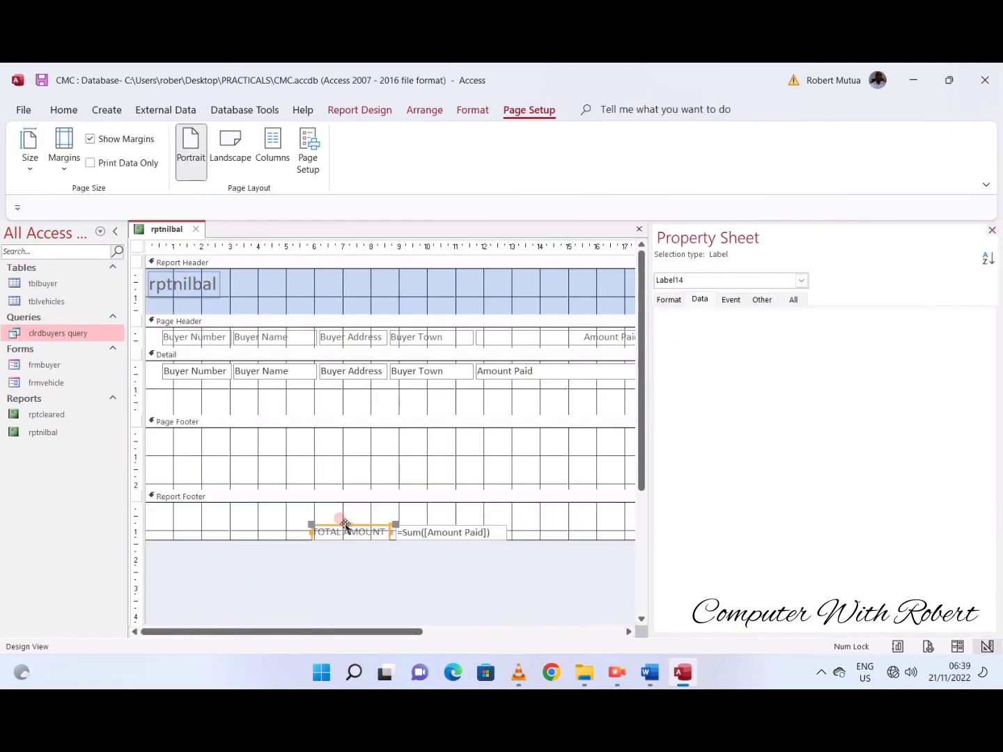
click(897, 646)
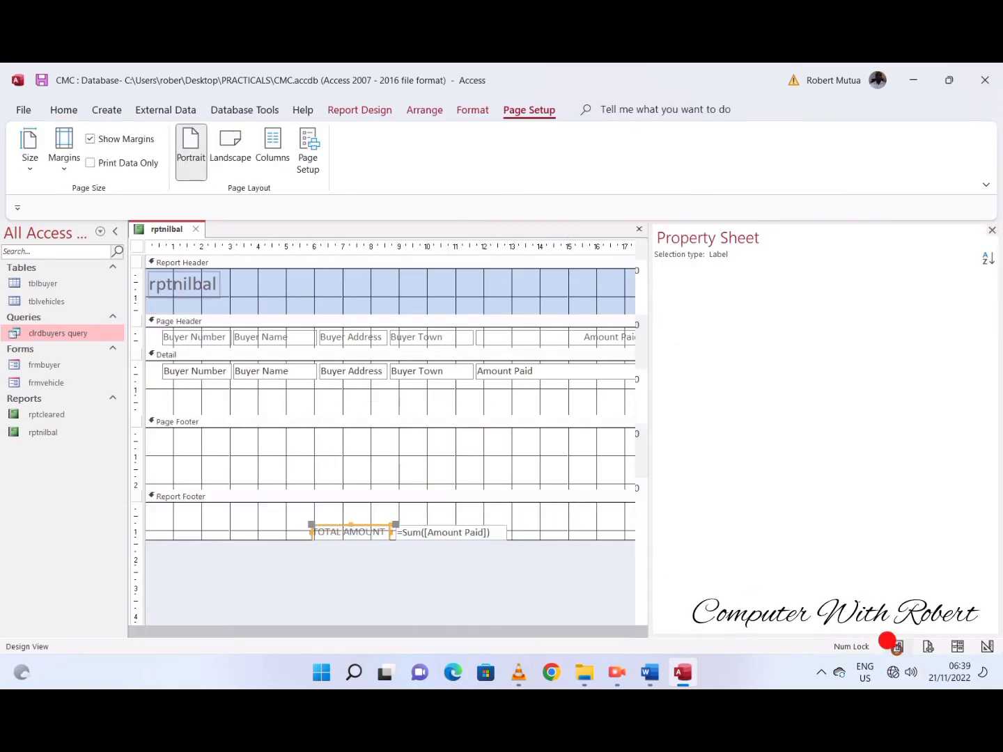
scroll(686, 587, down, 10)
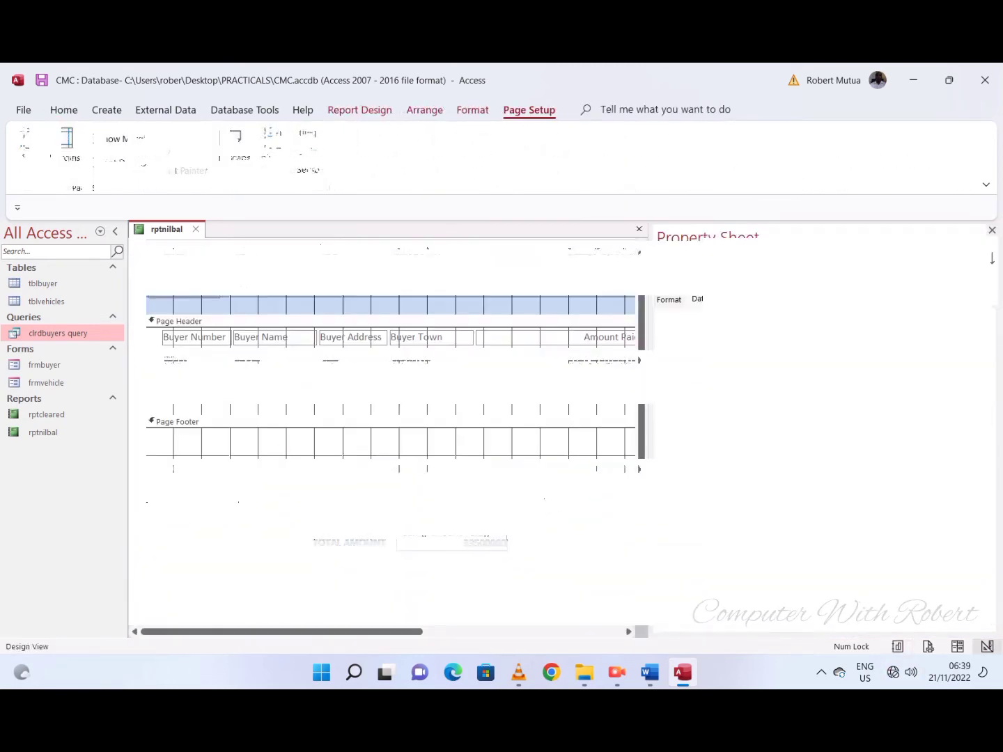
drag(337, 413, 341, 394)
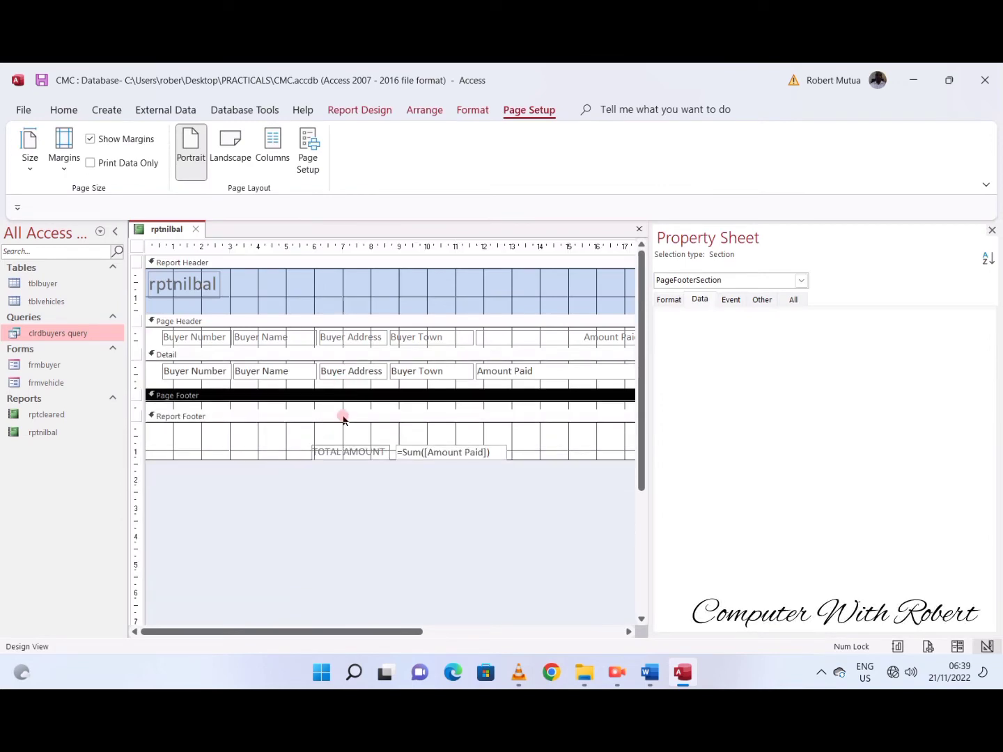
- Change the footer label to TOTAL AMOUNT RECEIVED and resize the sum box beside it so the two do not overlap
click(347, 441)
click(521, 189)
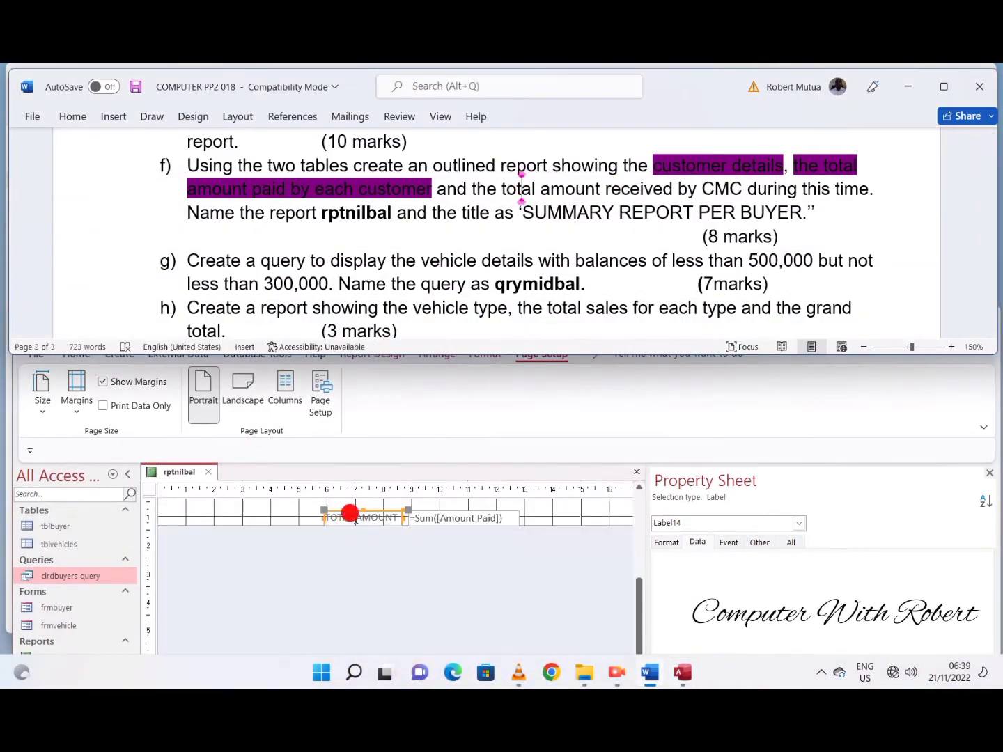
click(349, 514)
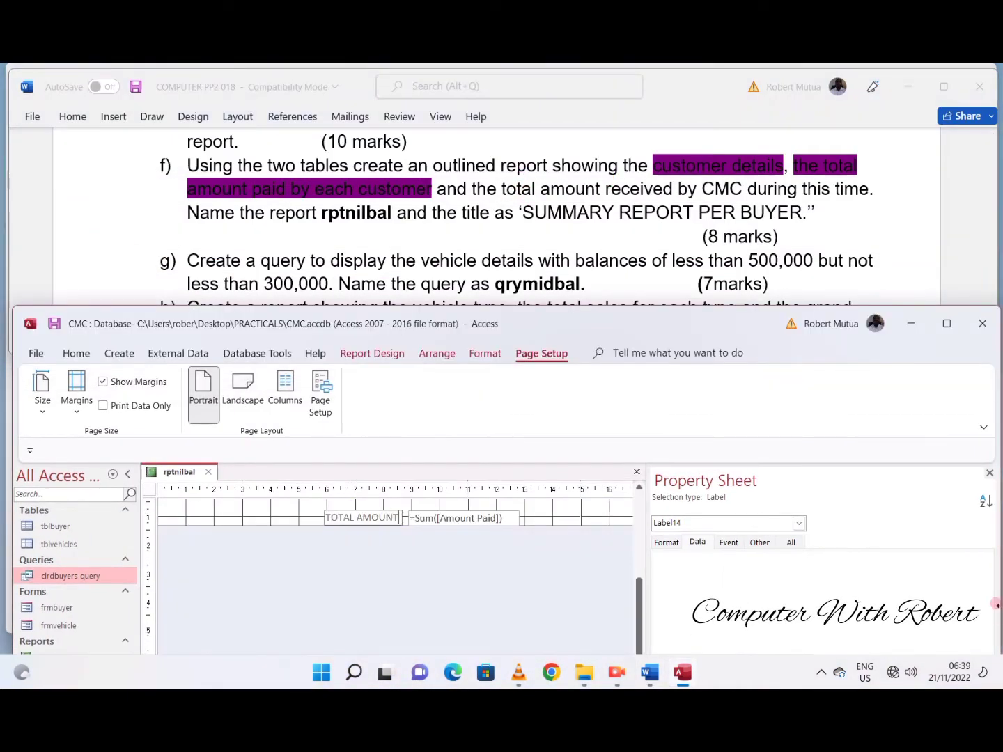
click(603, 517)
click(485, 518)
drag(410, 517, 456, 516)
drag(523, 517, 553, 518)
- Set the TOTAL AMOUNT RECEIVED label's font to Arial Black and widen the label to fit its text
click(418, 517)
click(505, 358)
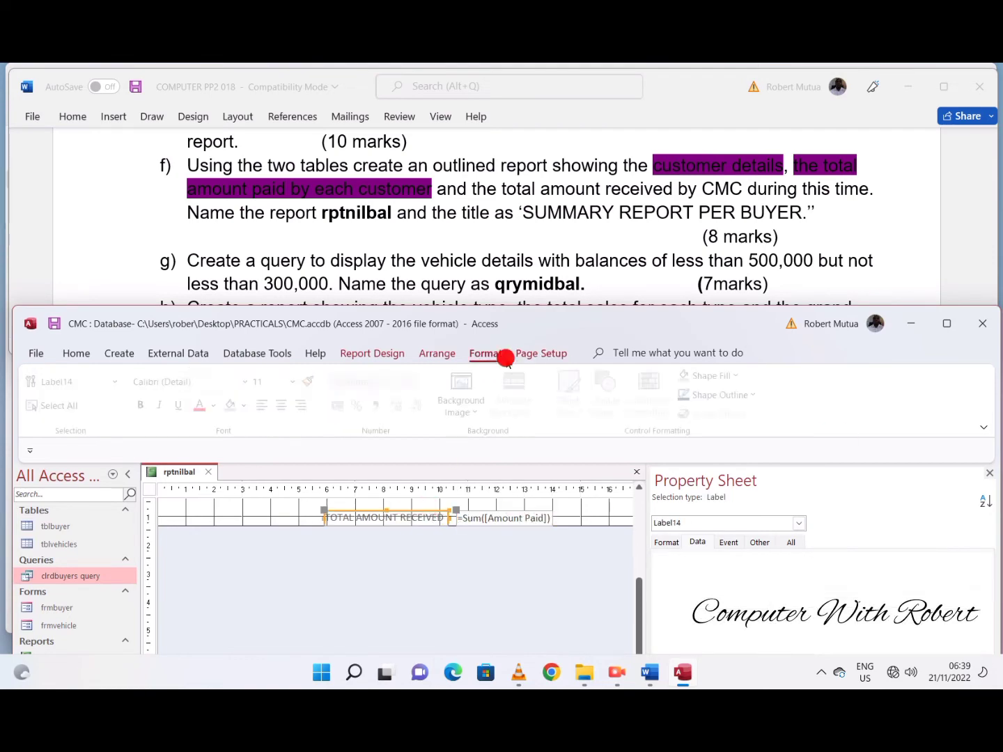
click(249, 381)
click(191, 173)
drag(325, 517, 283, 516)
- Replace the report header title with SUMMARY REPORT PER BUYER and set its font to Arial Black
scroll(286, 555, up, 3)
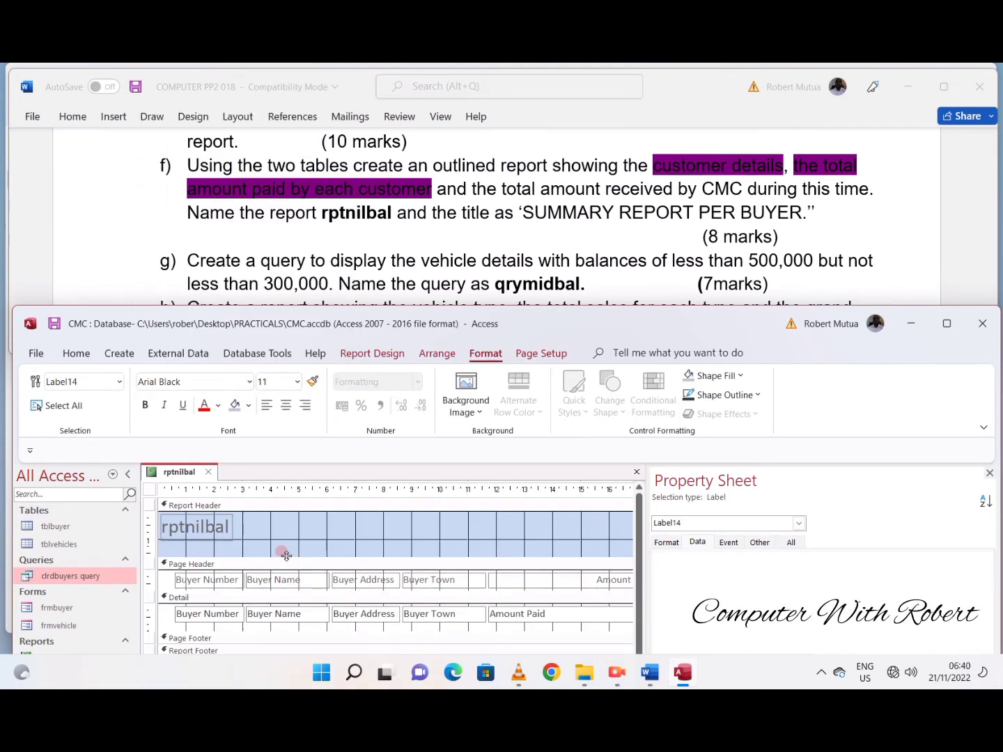
drag(560, 209, 802, 211)
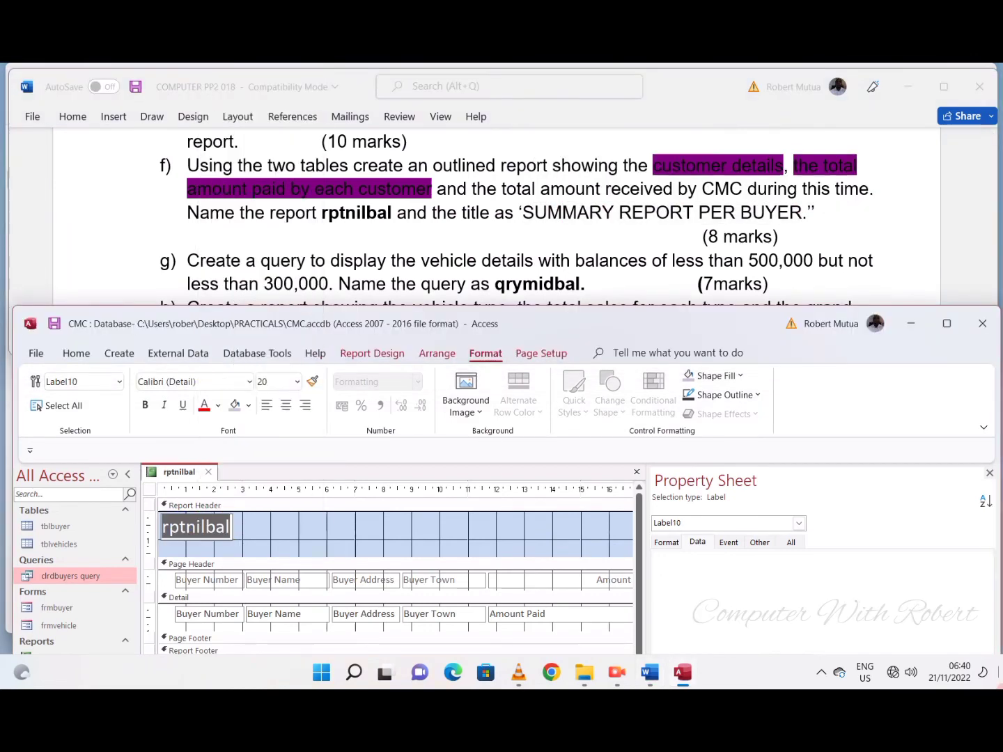
text(SUMMARY REPORT PER BU)
text(YER.)
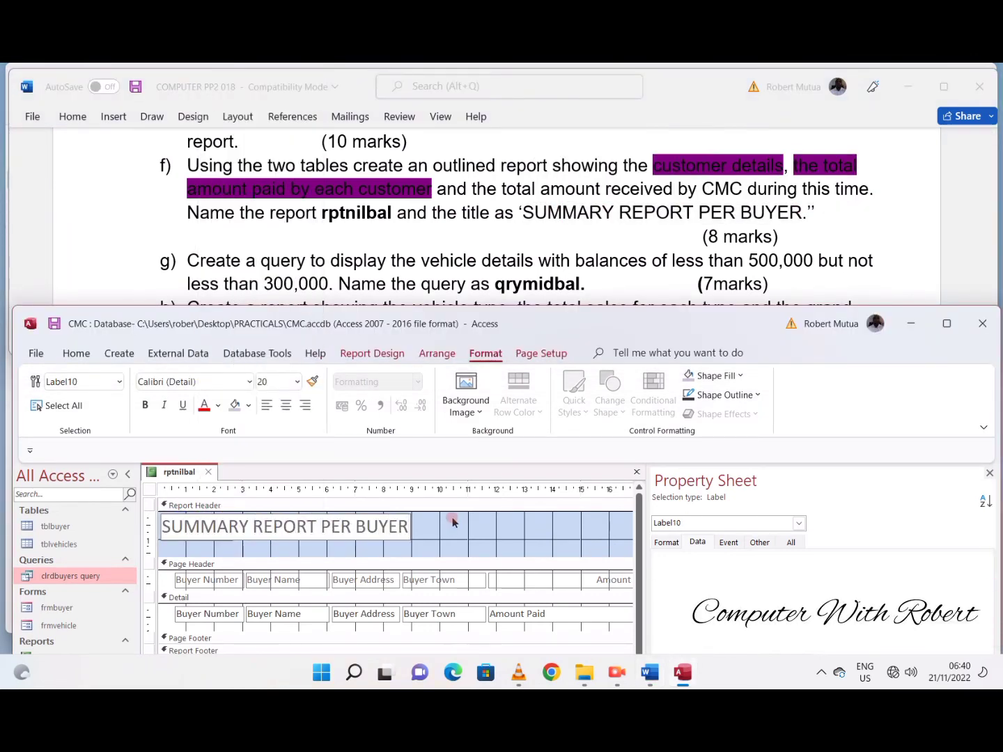
key(Return)
click(247, 381)
click(209, 168)
- View the report, and in Layout View widen the header title label to fit SUMMARY REPORT PER BUYER
right_click(188, 473)
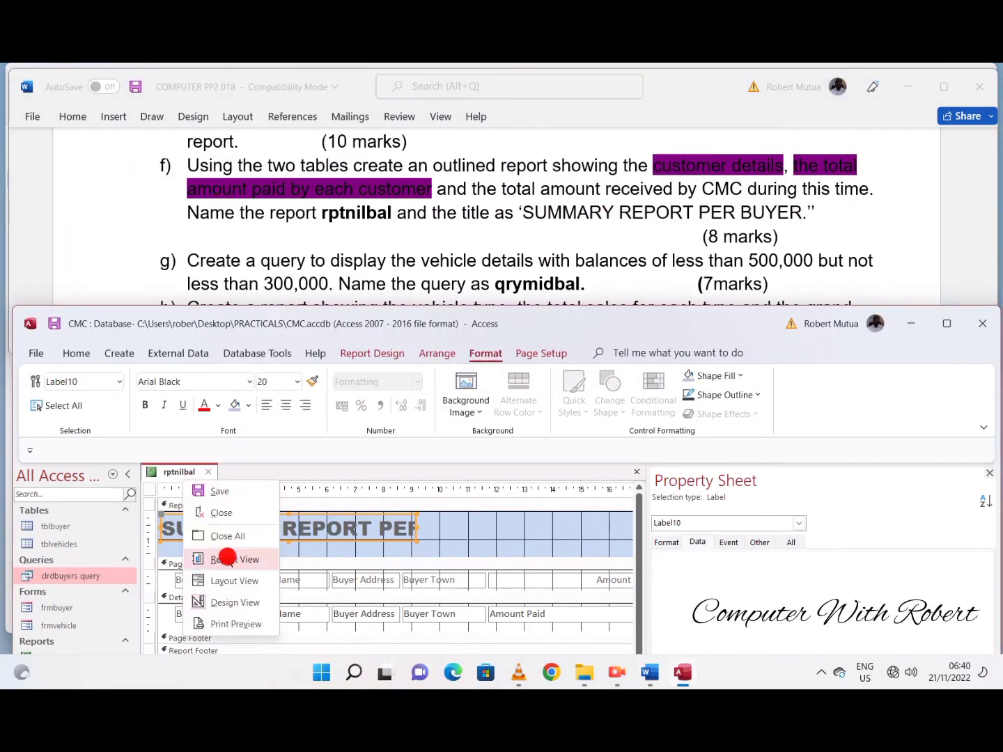
click(191, 560)
right_click(405, 500)
click(455, 267)
drag(418, 499, 496, 500)
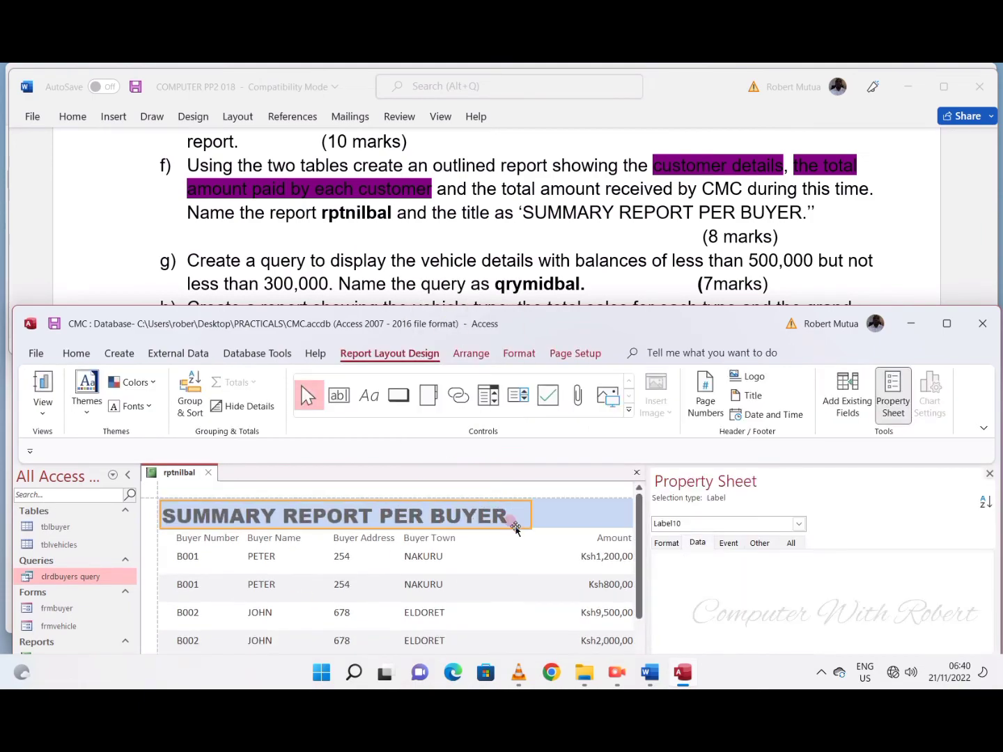
right_click(511, 520)
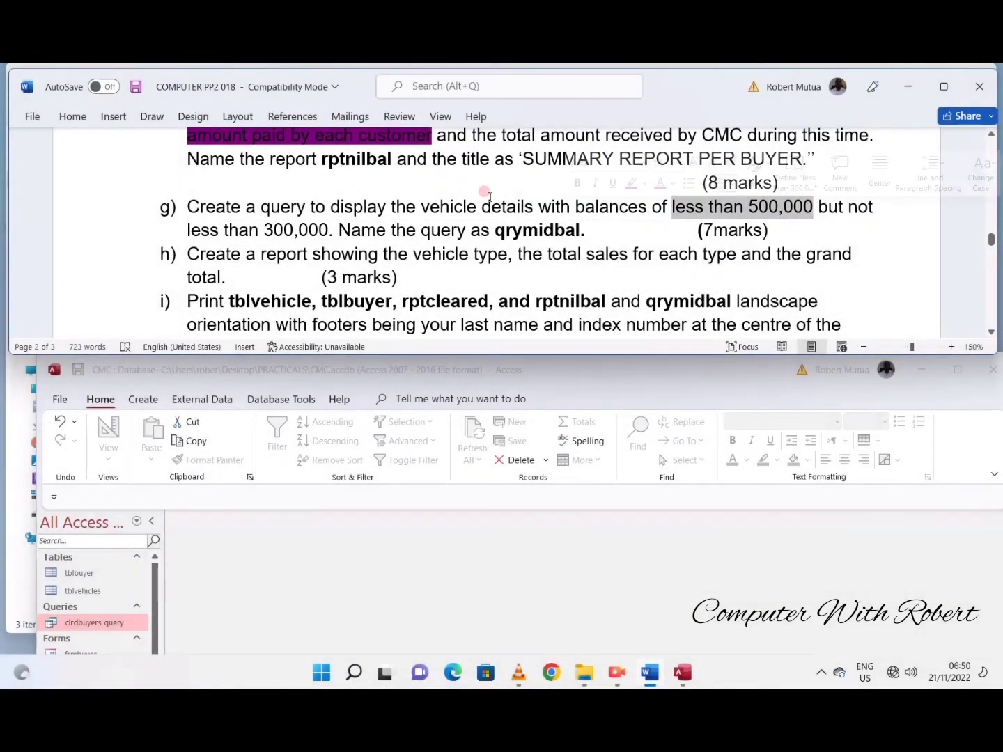
- Underline "vehicle details" in task g of the Word exam document
drag(490, 197, 422, 207)
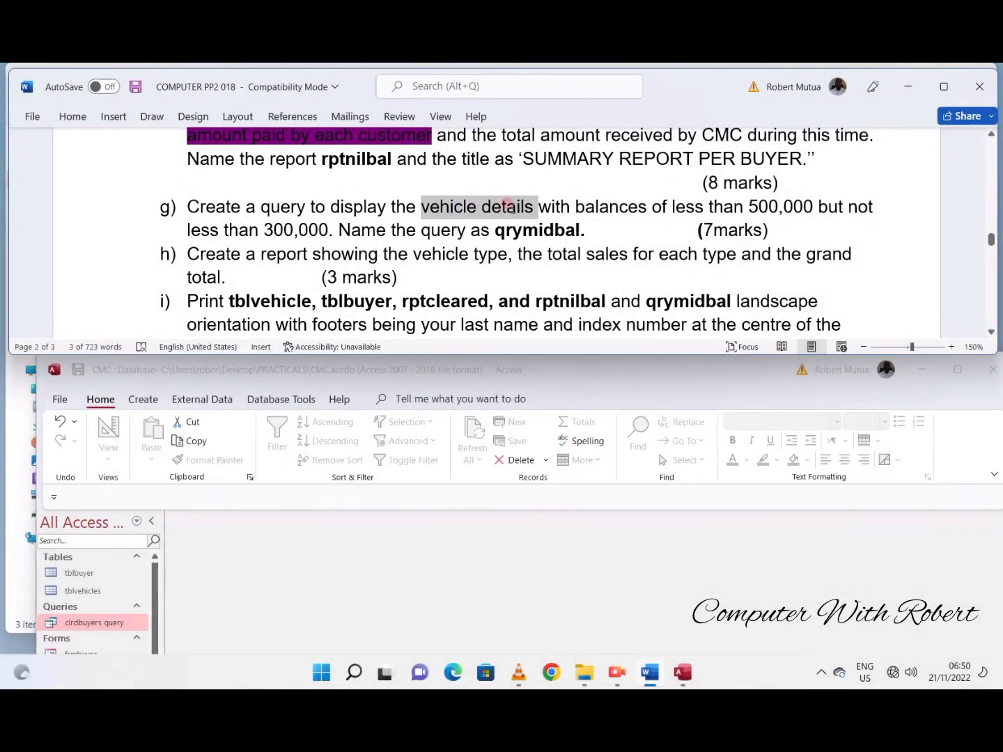
key(ctrl+u)
- Switch to Access and create a simple query with the Query Wizard containing all tblvehicles fields, titled qrymidbal
click(178, 522)
click(143, 399)
click(247, 439)
click(568, 630)
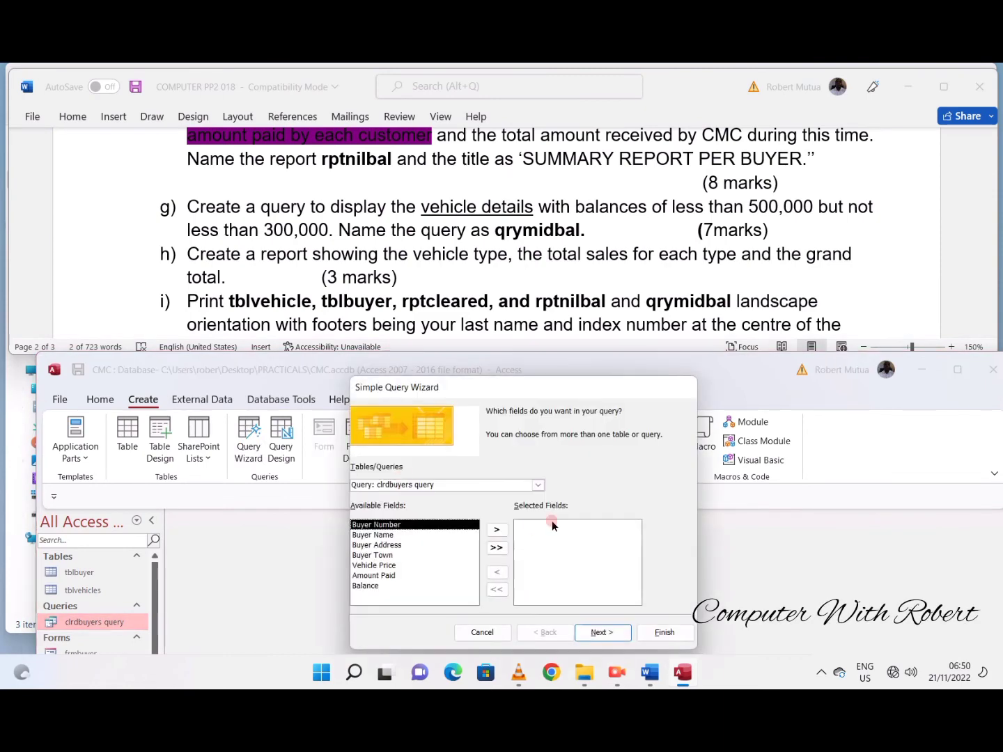
click(538, 482)
click(457, 506)
click(514, 549)
click(611, 631)
click(610, 631)
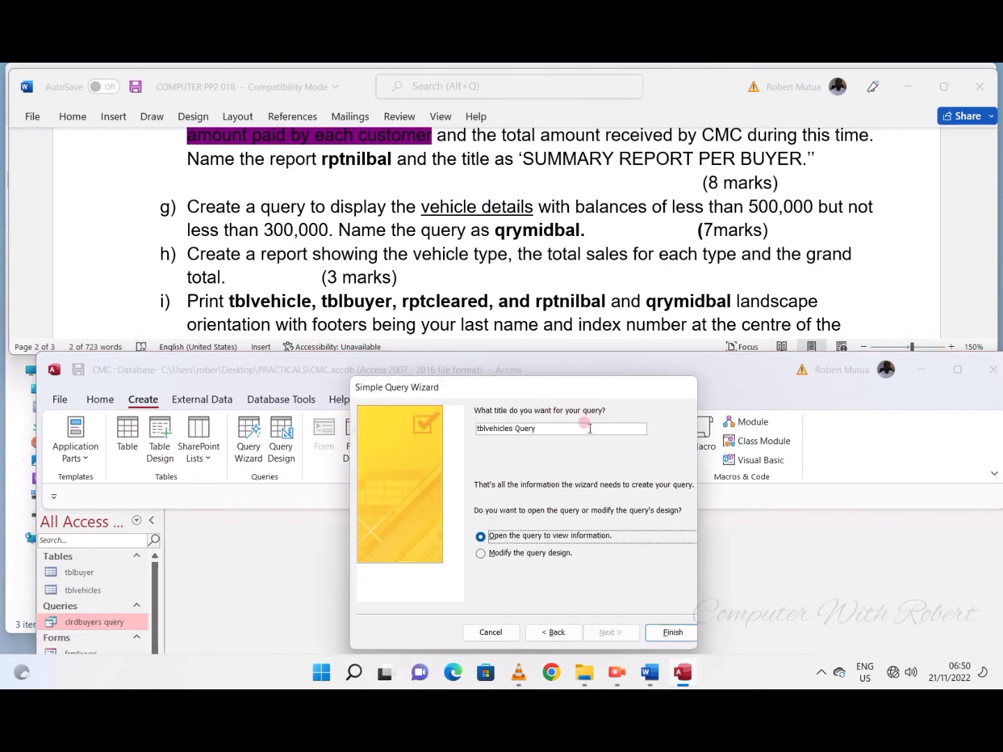
text(qrymidbal)
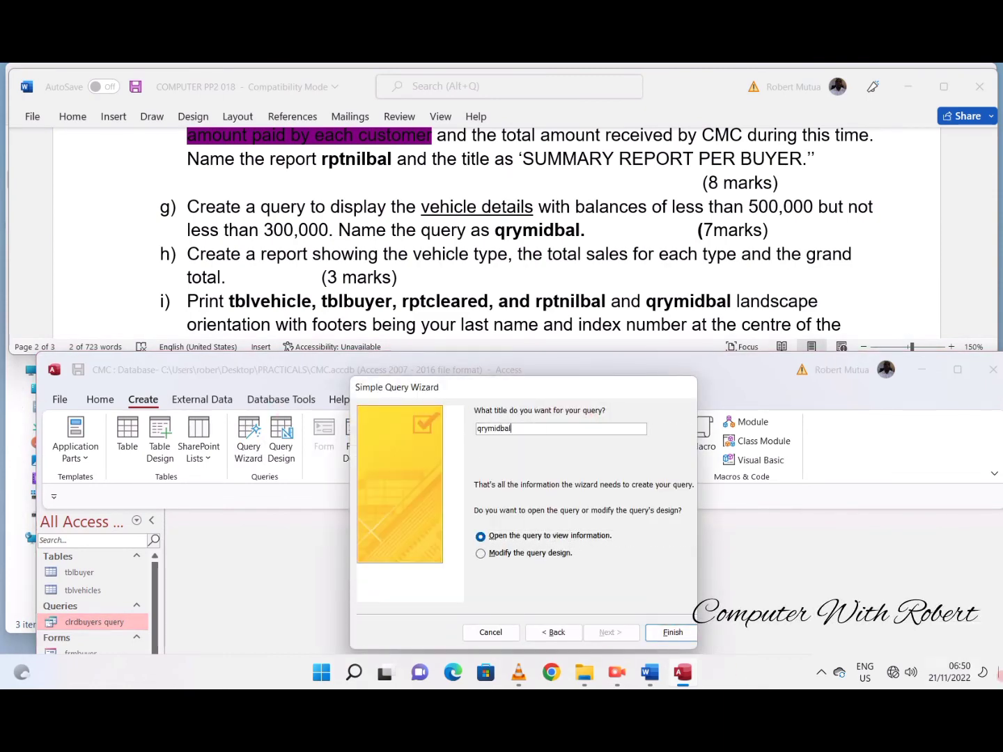
click(664, 633)
- Switch the qrymidbal query to Design View and move the Access window up behind the Word document
click(100, 399)
click(67, 429)
drag(579, 369, 578, 277)
- In the Word document, highlight "less than 500,000" in task g with the current highlight colour
click(739, 205)
drag(672, 207, 813, 209)
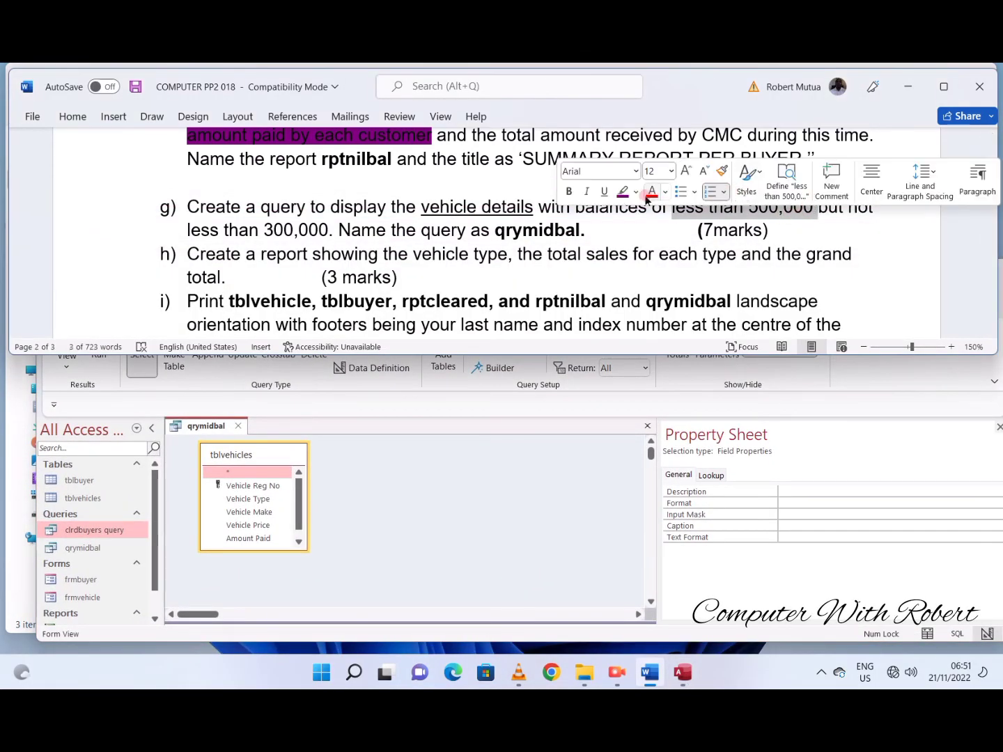
click(622, 191)
click(391, 234)
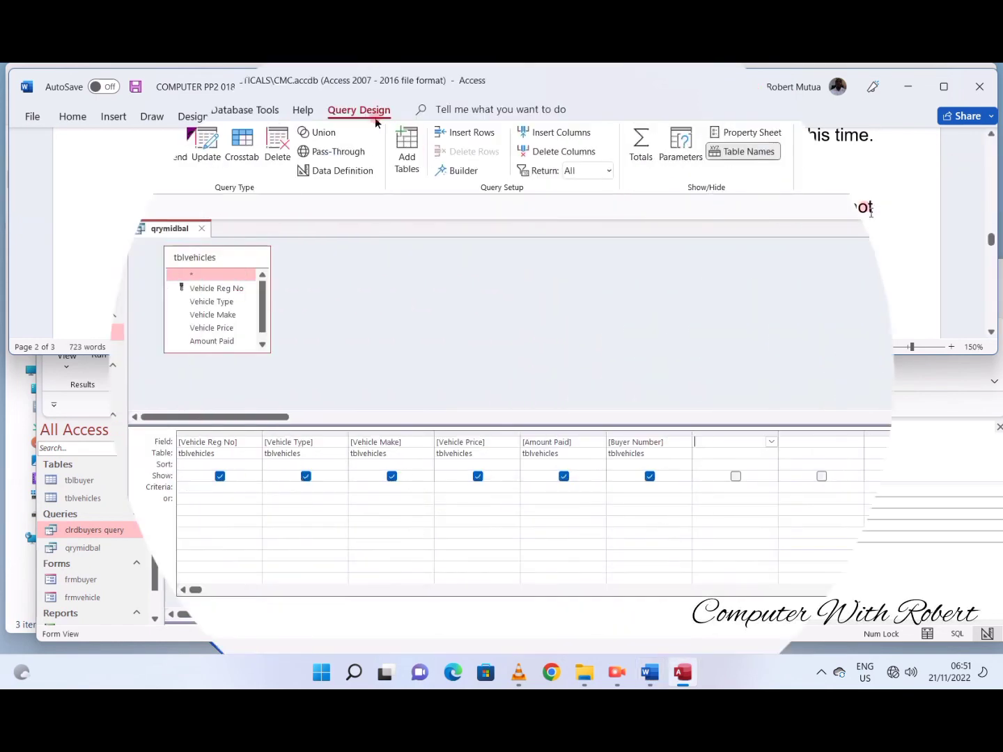
- In Access, build the expression [Vehicle Price]-[Amount Paid] in the first empty field column of qrymidbal with the Expression Builder
right_click(772, 443)
click(801, 542)
double_click(503, 340)
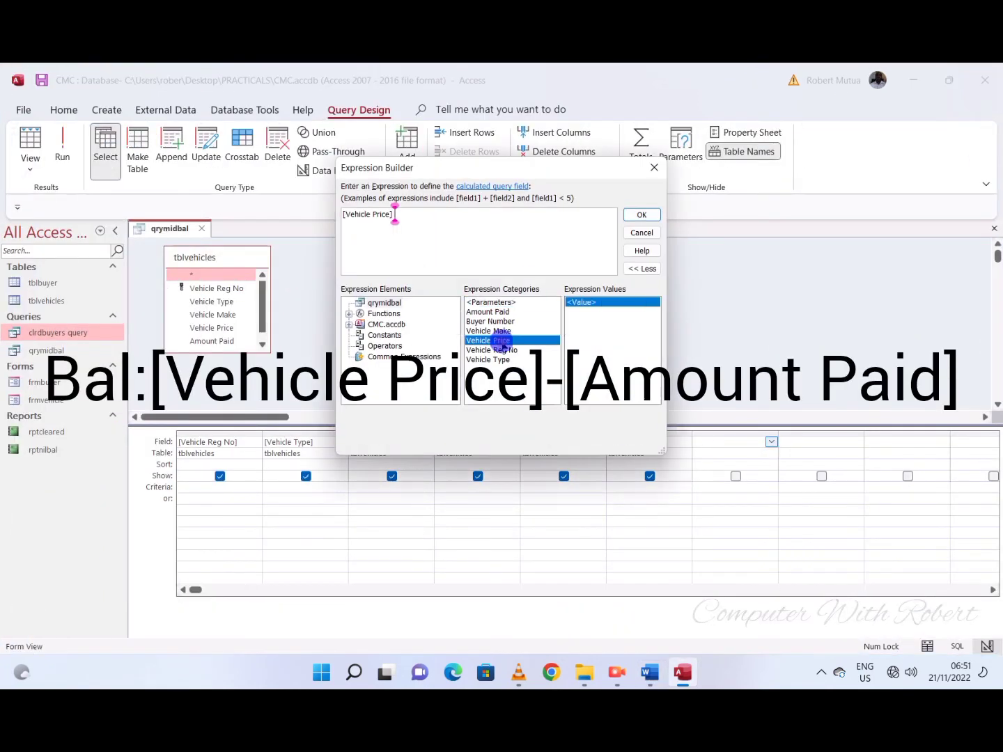
text(-)
double_click(488, 312)
click(642, 215)
- Rename the calculated field to Balance and run the query to check its values
click(713, 441)
key(BackSpace)
key(BackSpace)
key(BackSpace)
key(BackSpace)
key(BackSpace)
text(Balance:[Vehicle Price)
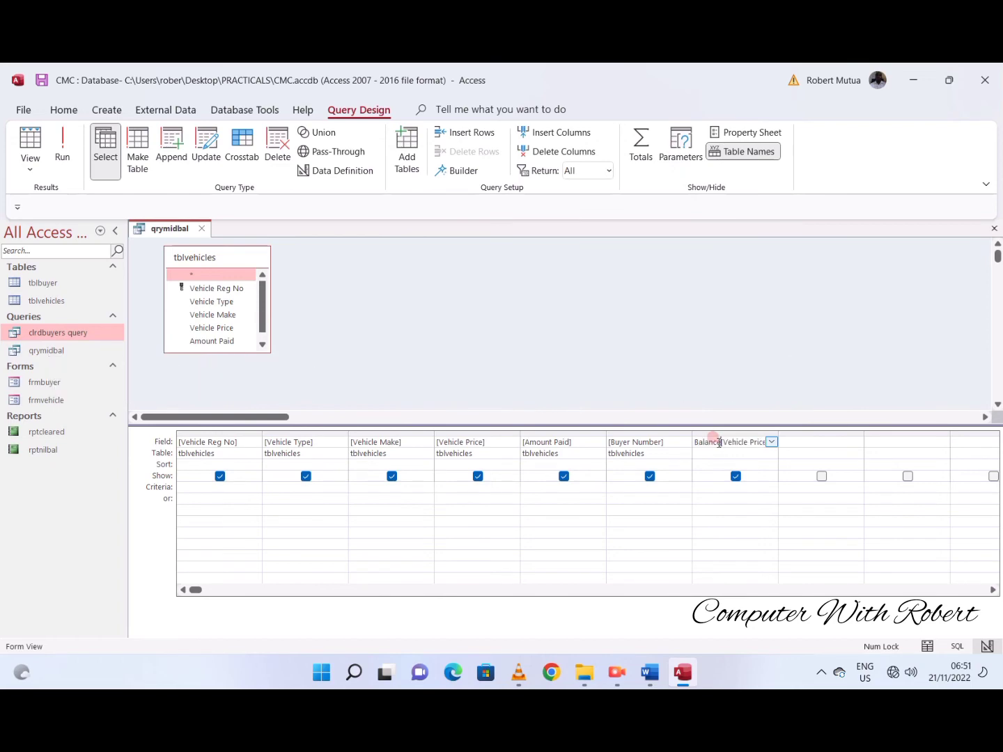
click(62, 139)
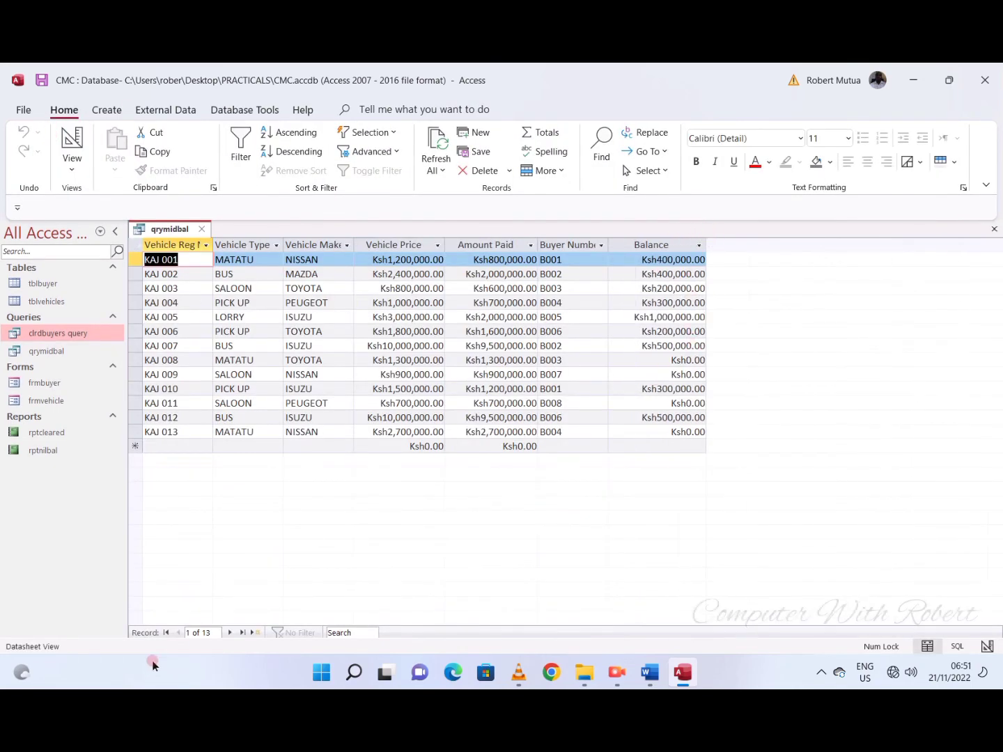
- Return to Design View, set the Balance criteria to <500000 AND >=300000, and run the query
click(73, 141)
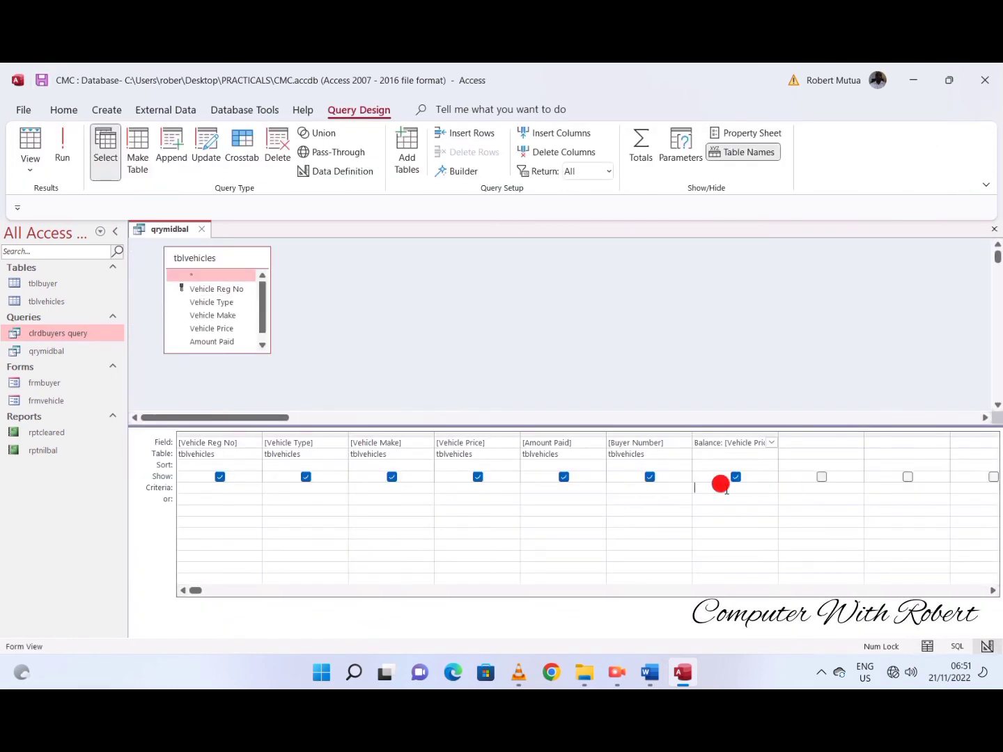
click(178, 487)
click(708, 490)
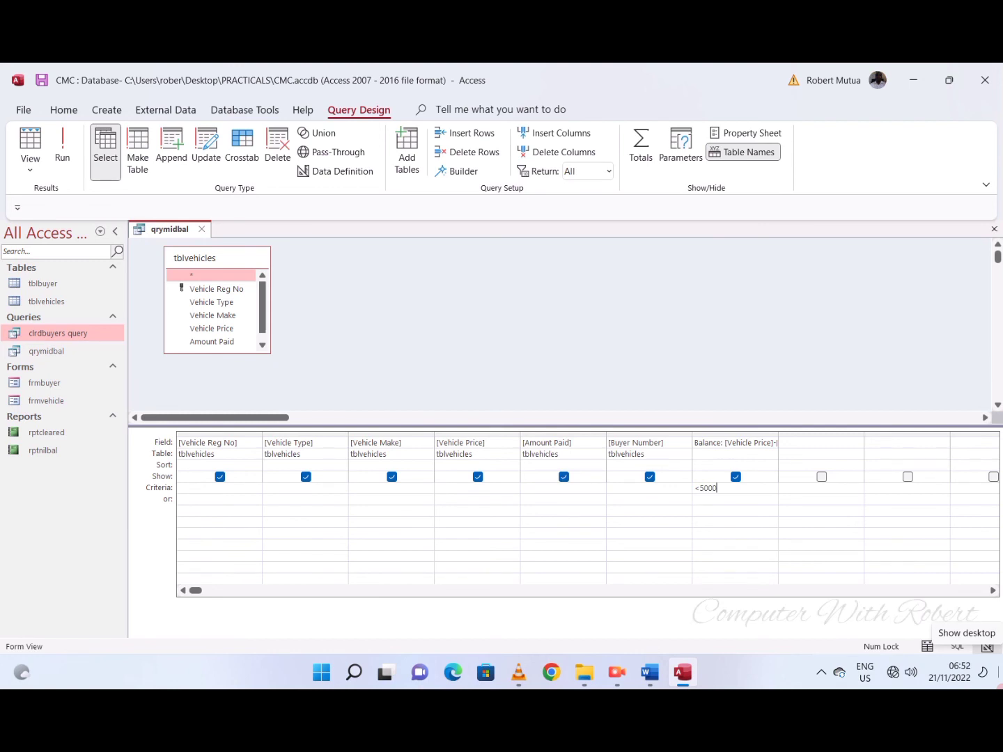
text(D)
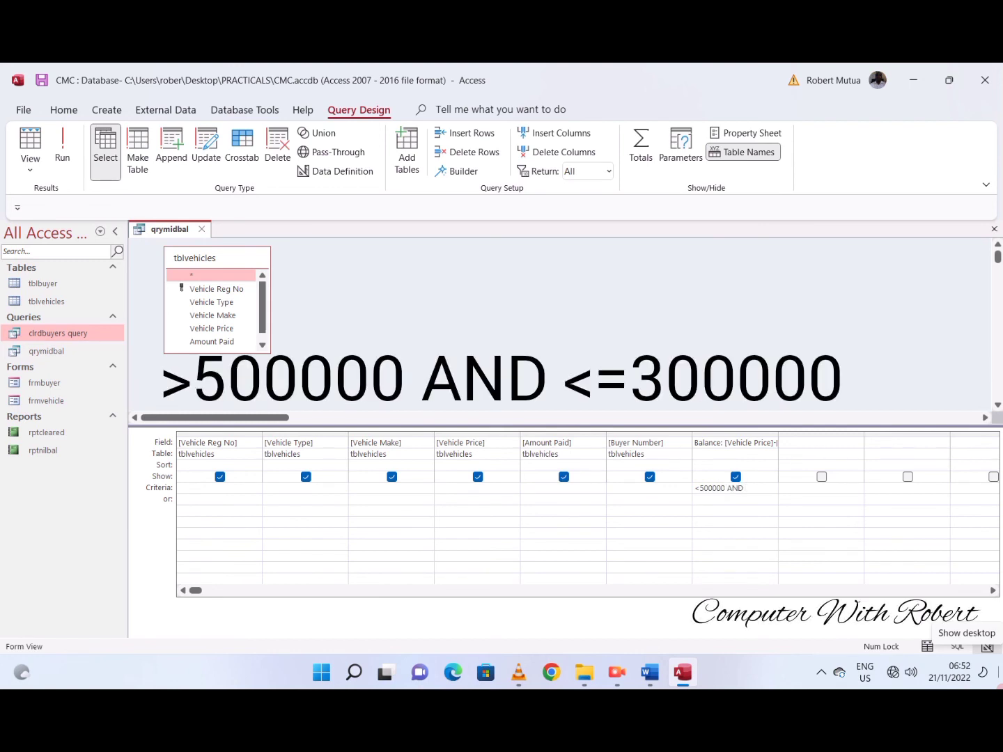
text( >3)
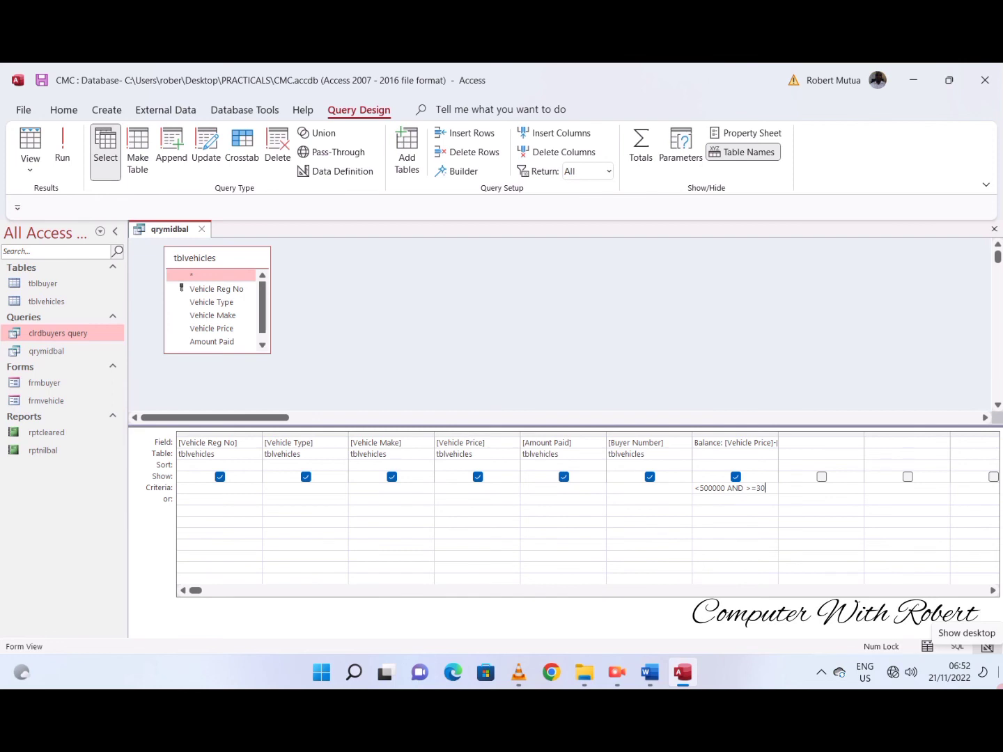
text(00000)
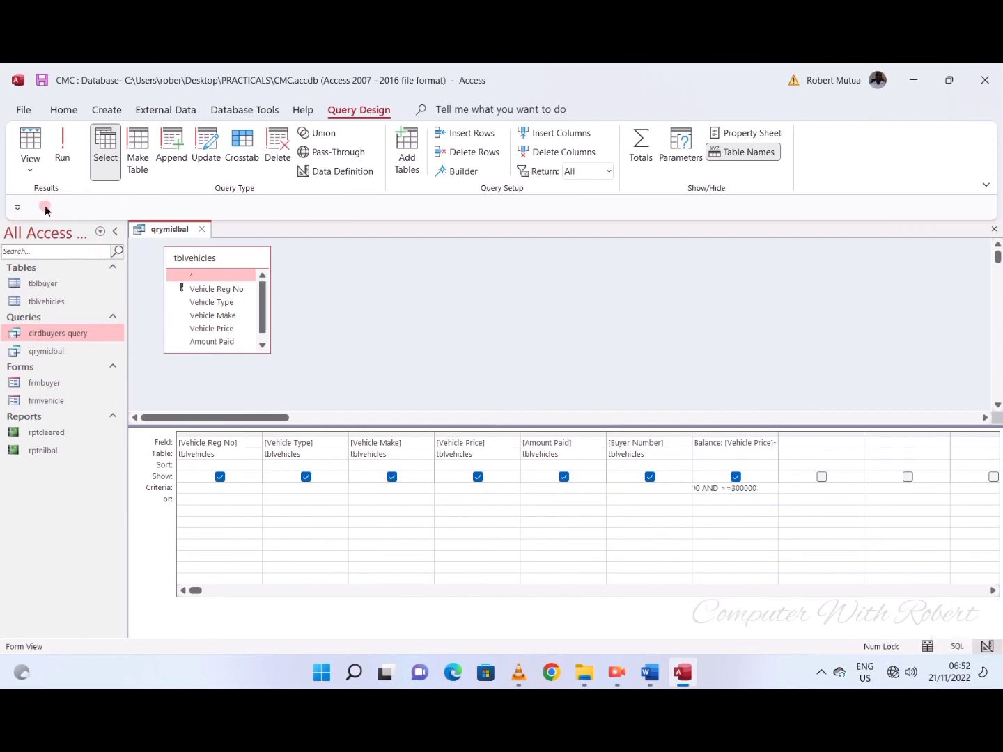
click(62, 149)
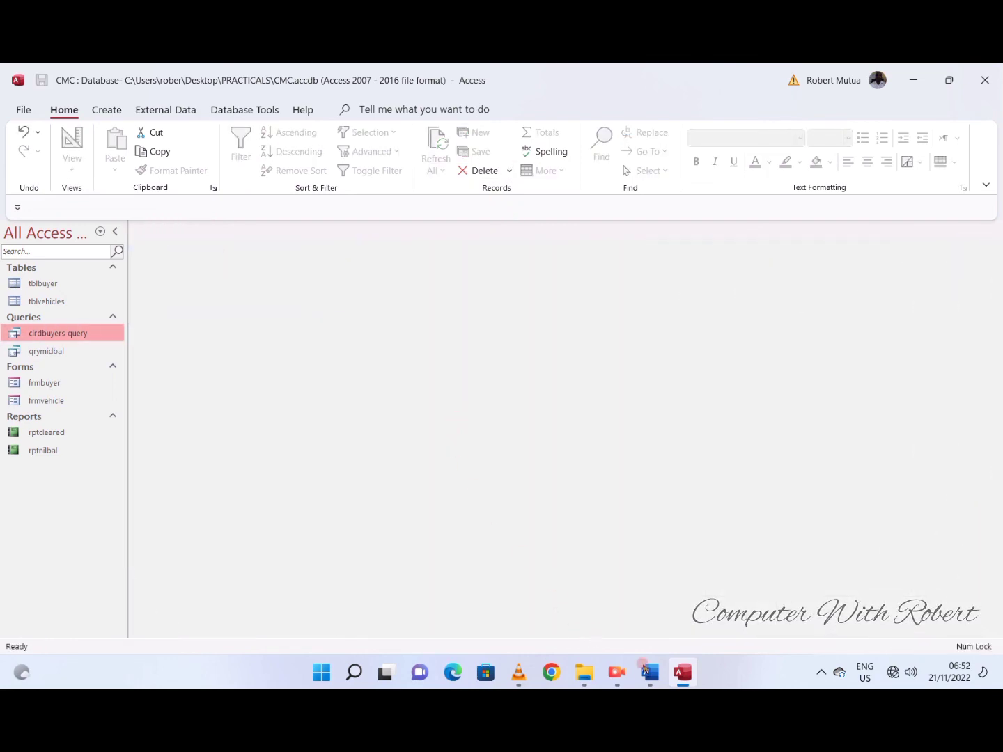
- Switch to the Word document and read task i about printing the tables, reports and query with footers
click(644, 670)
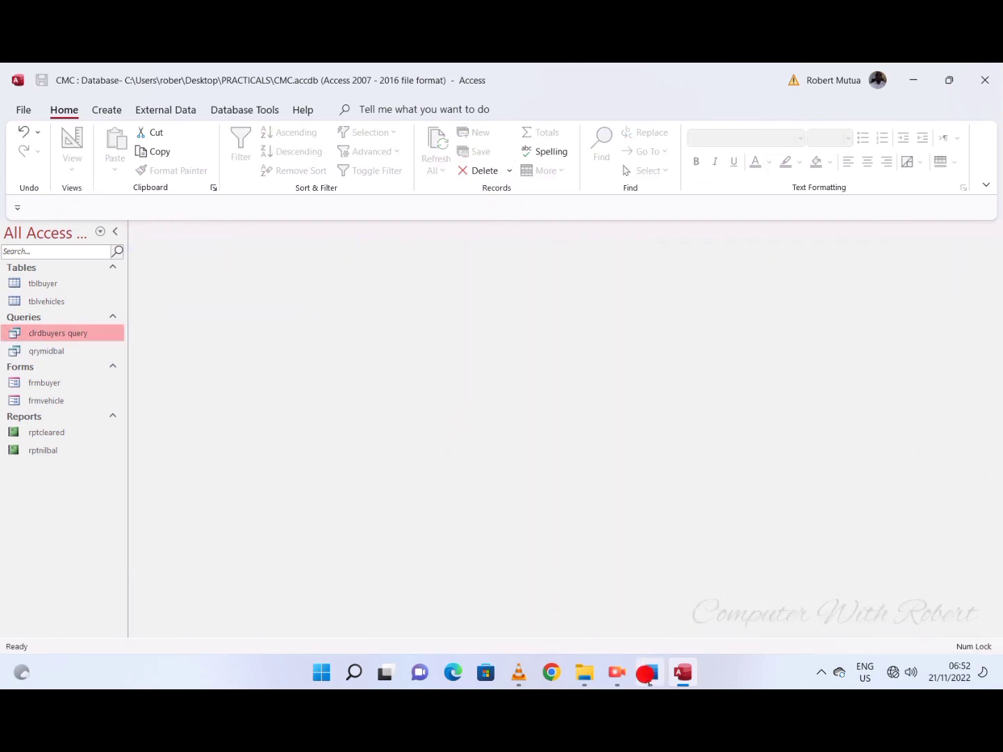
scroll(359, 274, down, 2)
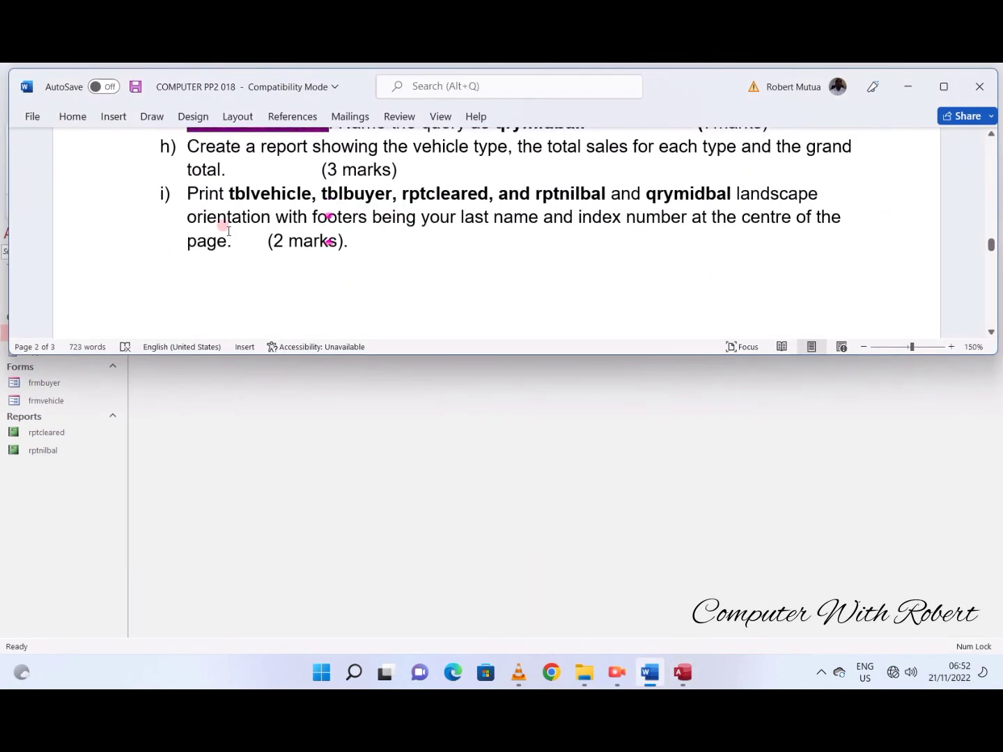
drag(180, 190, 540, 249)
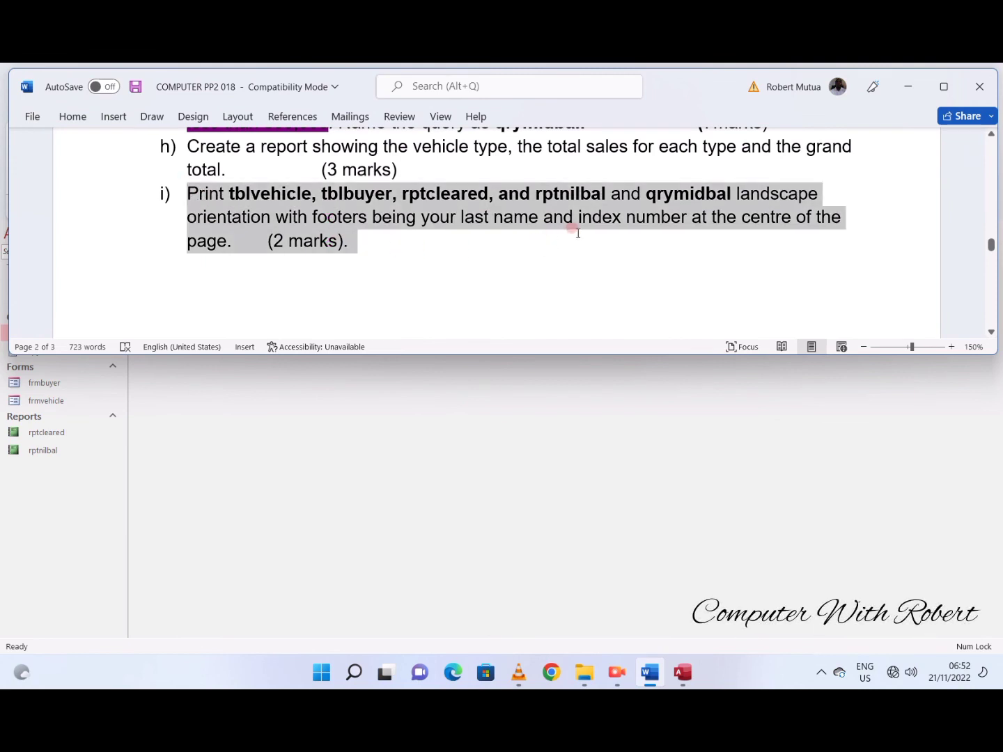
click(567, 234)
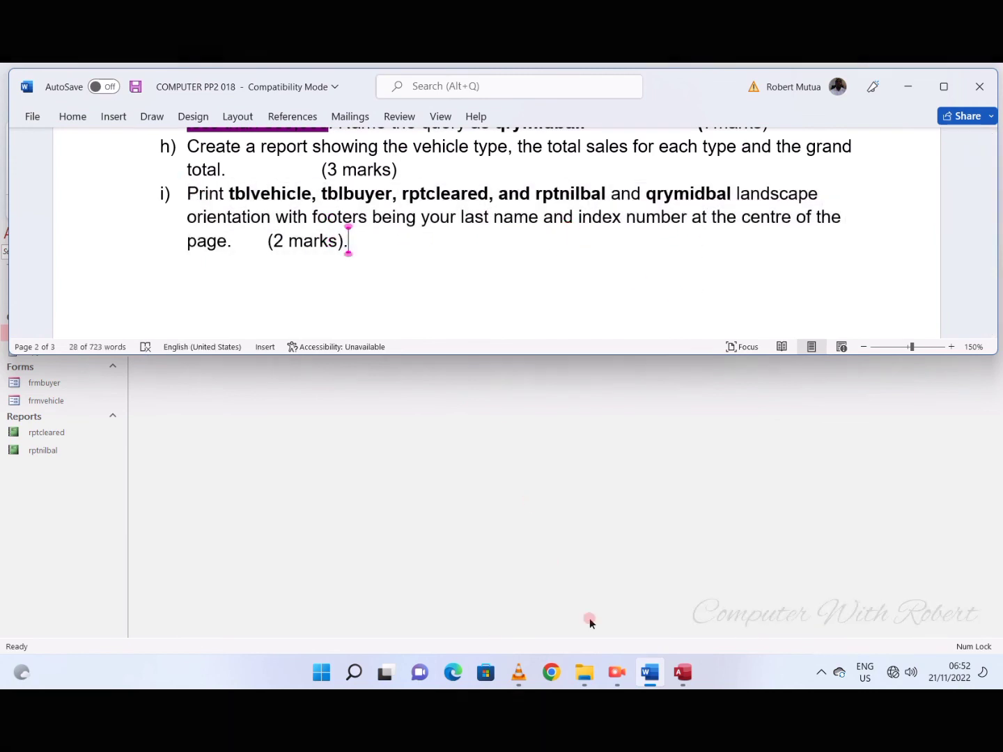